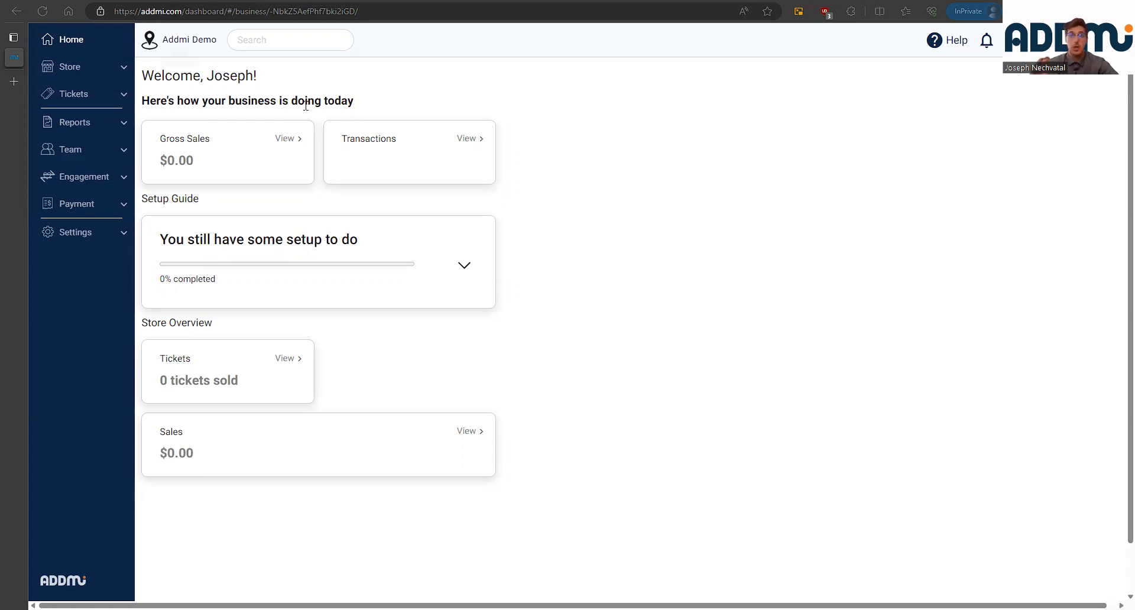
# - Expand the setup guide and view the options for connecting a payment processor
pyautogui.click(464, 268)
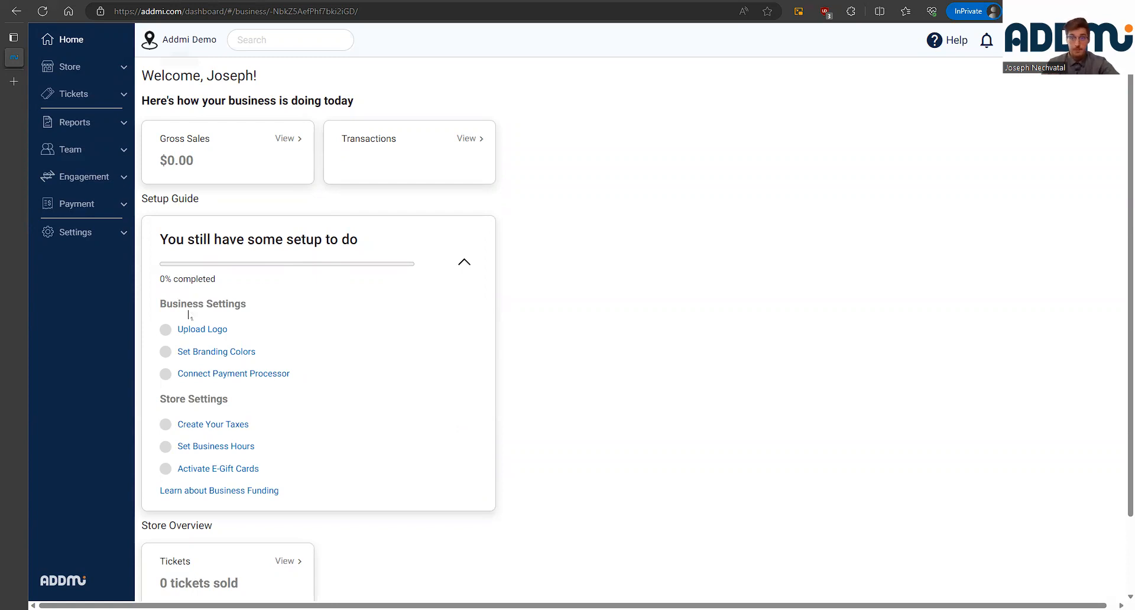
pyautogui.click(202, 379)
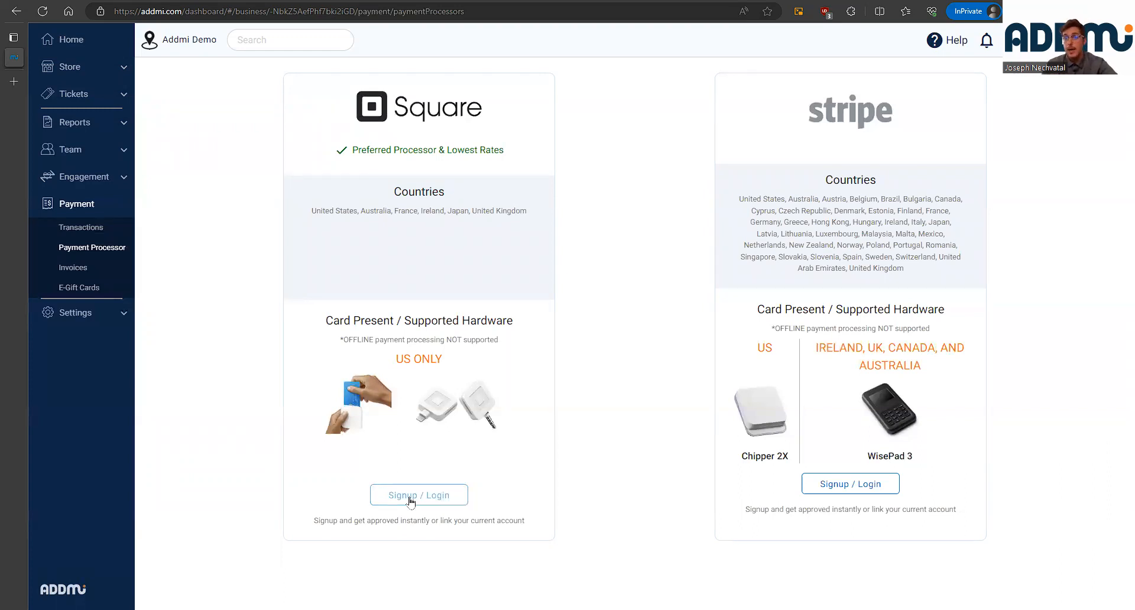
# - Return to the setup guide, go to the store settings through the tax setup task, and activate E-Gift Cards
pyautogui.click(69, 42)
pyautogui.click(464, 265)
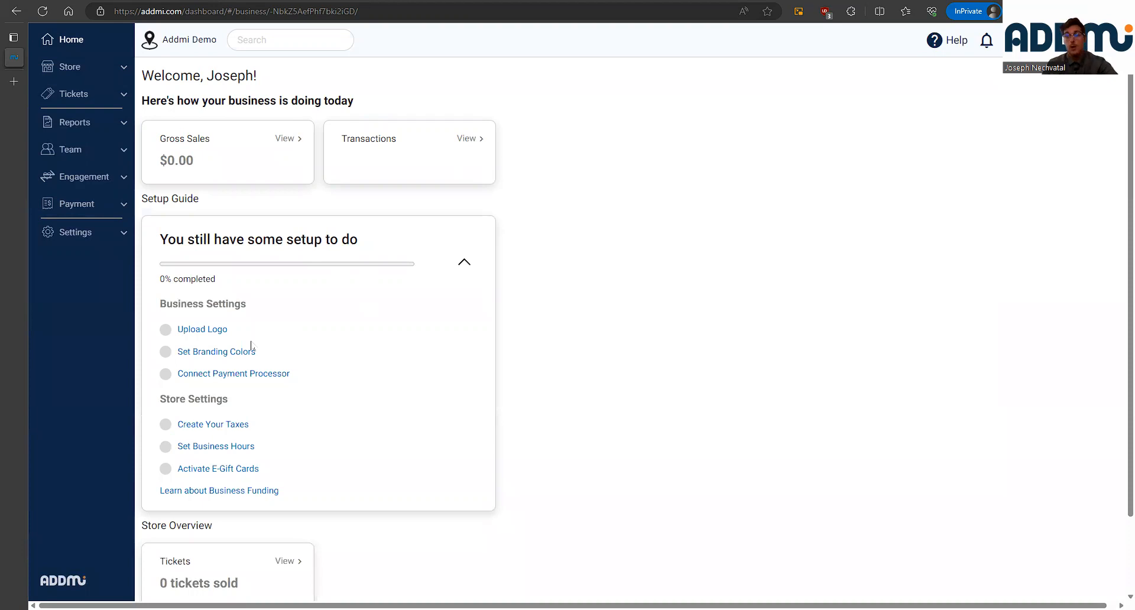
pyautogui.click(228, 428)
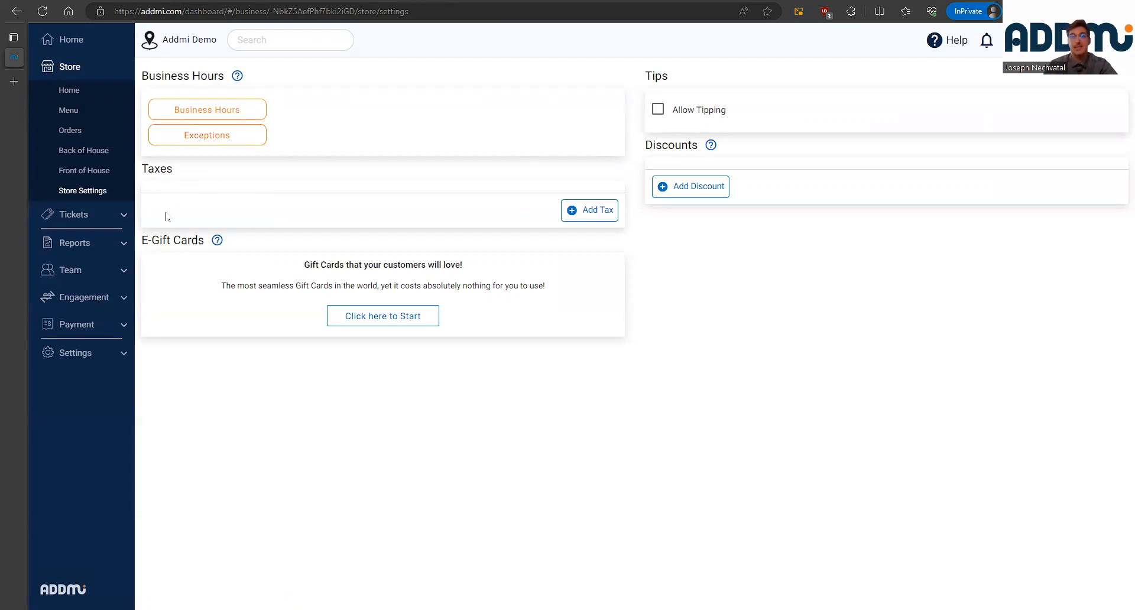
pyautogui.click(346, 316)
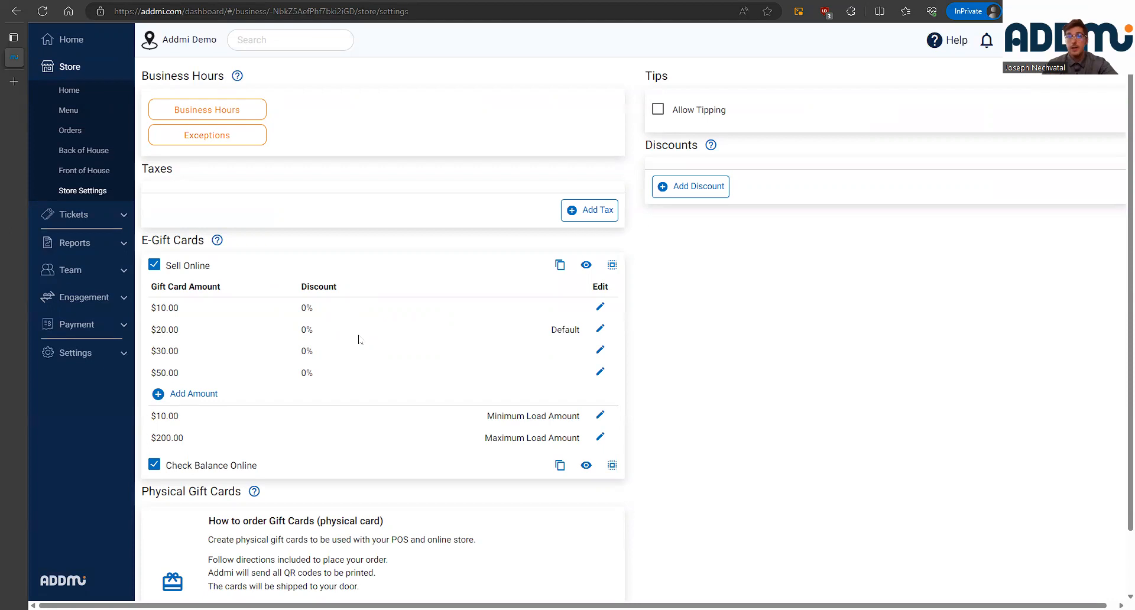
# - Check the setup guide's progress and find the business hours options in both the Business Profile and Store Settings
pyautogui.click(64, 48)
pyautogui.click(464, 267)
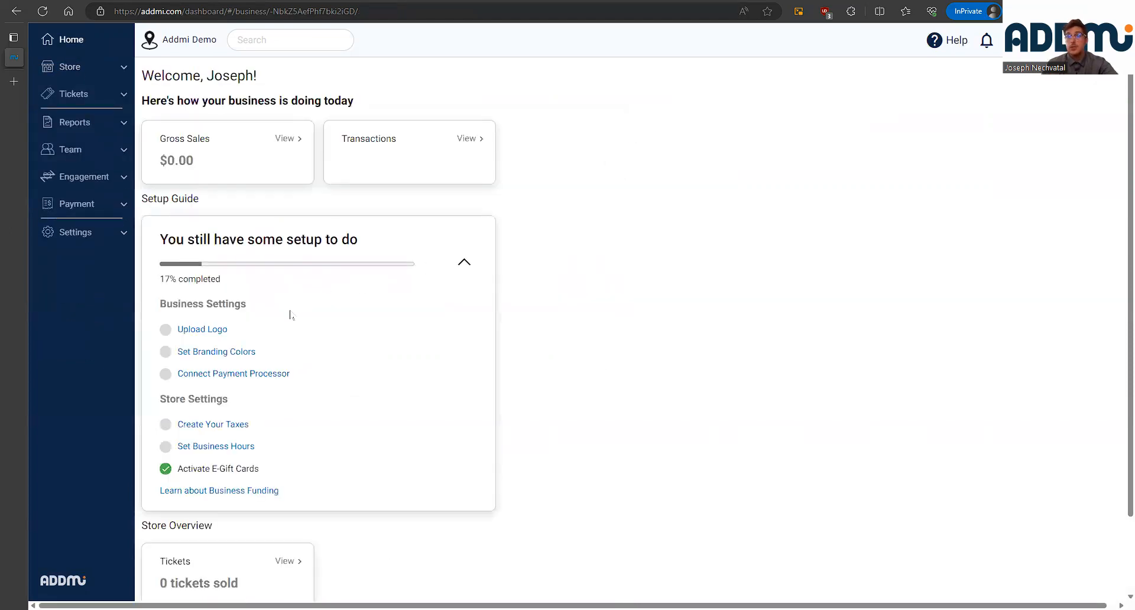
pyautogui.click(242, 447)
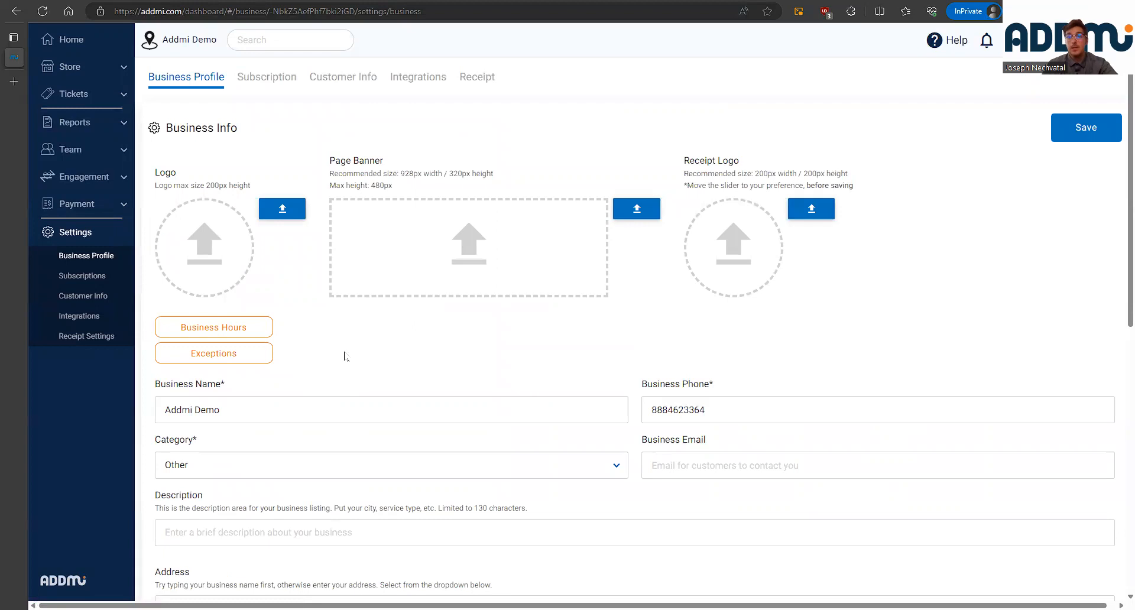
pyautogui.click(96, 74)
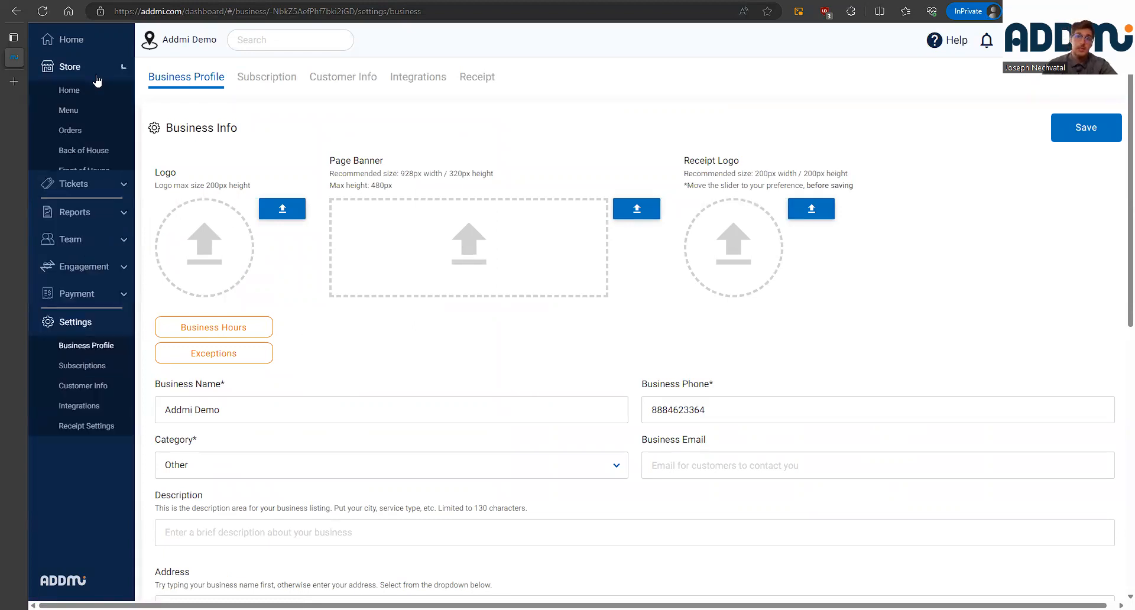
pyautogui.click(85, 192)
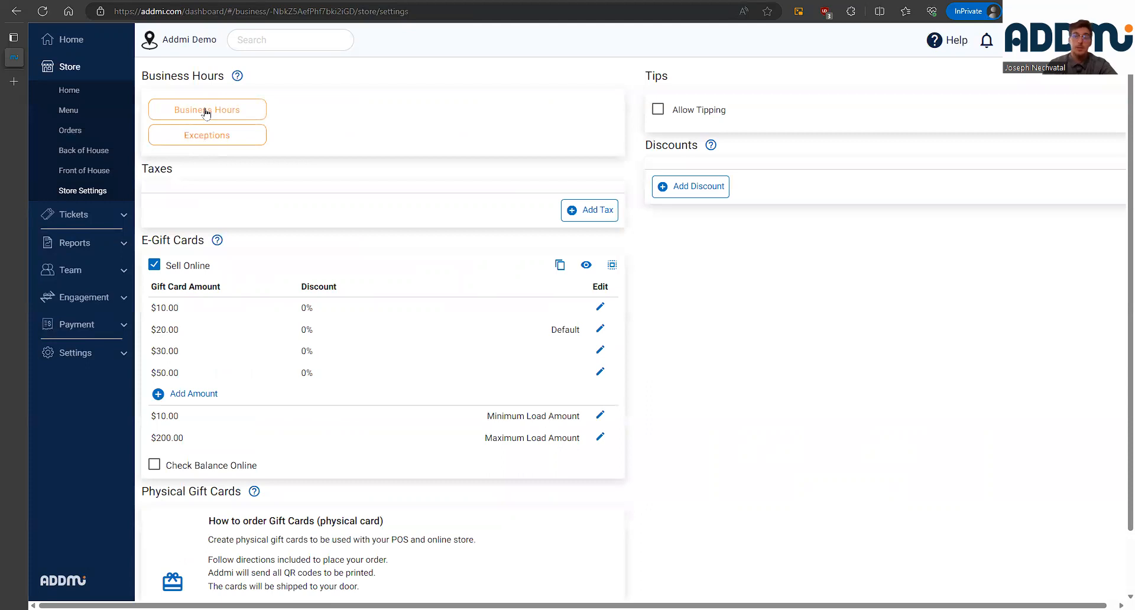
pyautogui.click(119, 354)
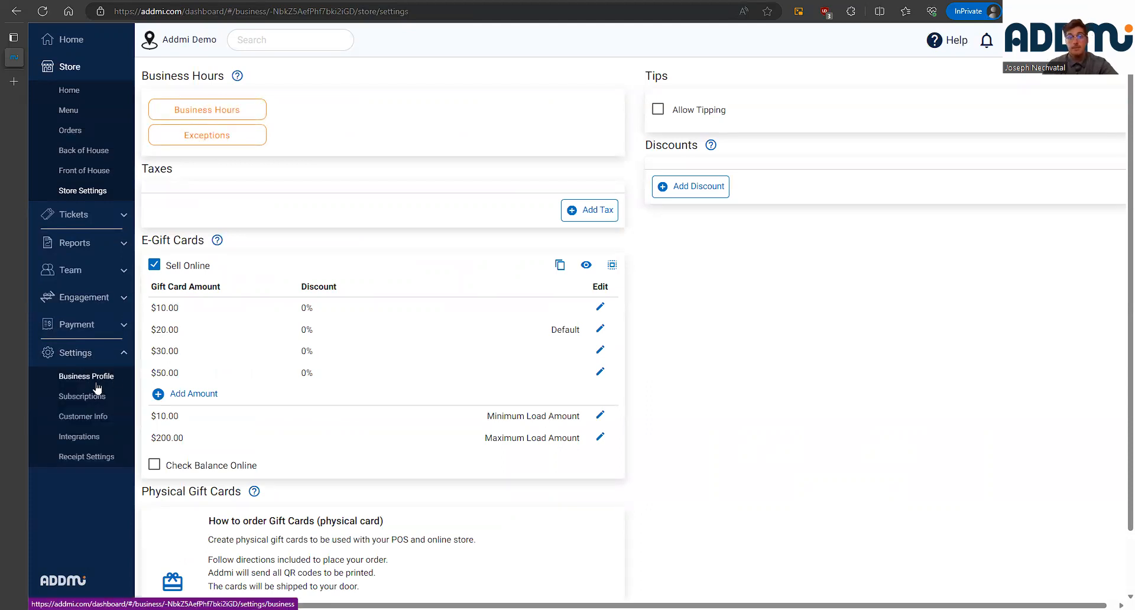
pyautogui.click(97, 383)
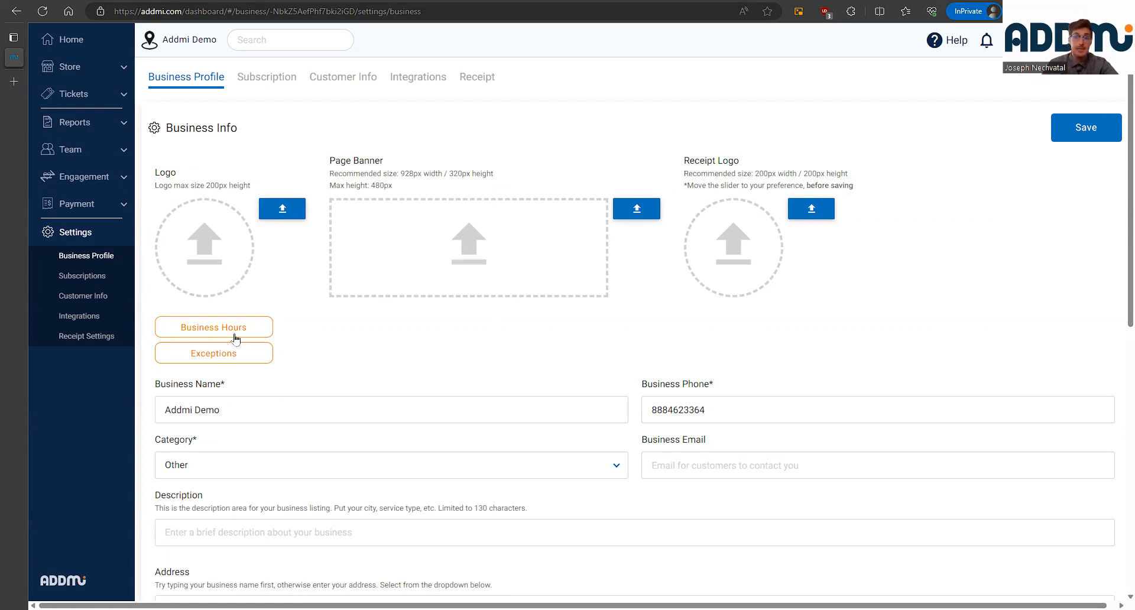
# - Review the Business Profile form, including the address, primary branding color picker, custom URL, and website and social media fields
pyautogui.scroll(-5, 414, 305)
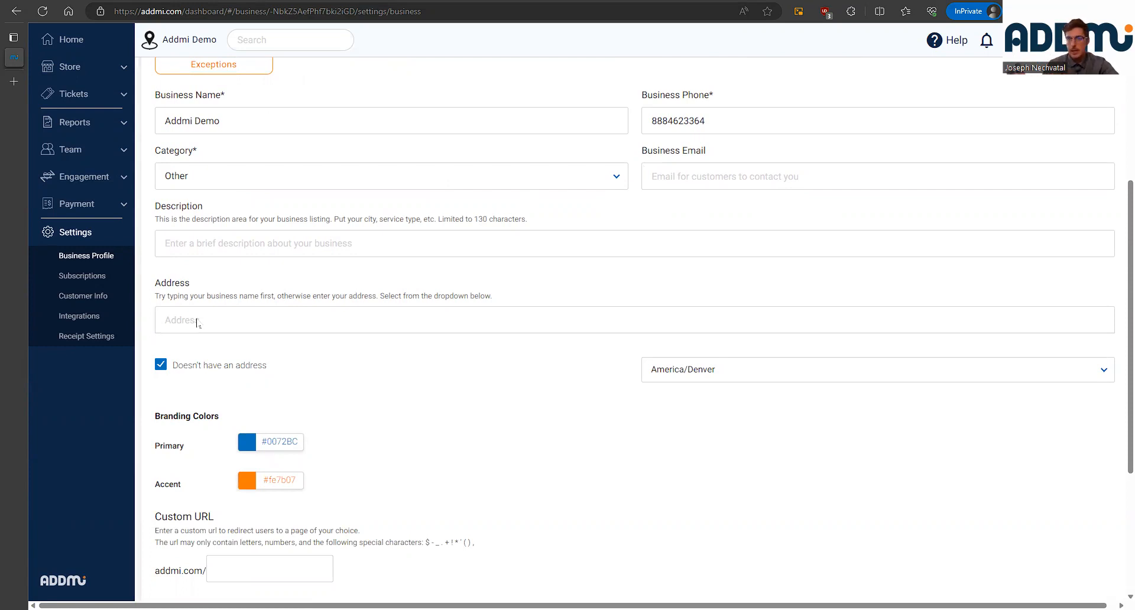
pyautogui.scroll(-4, 398, 367)
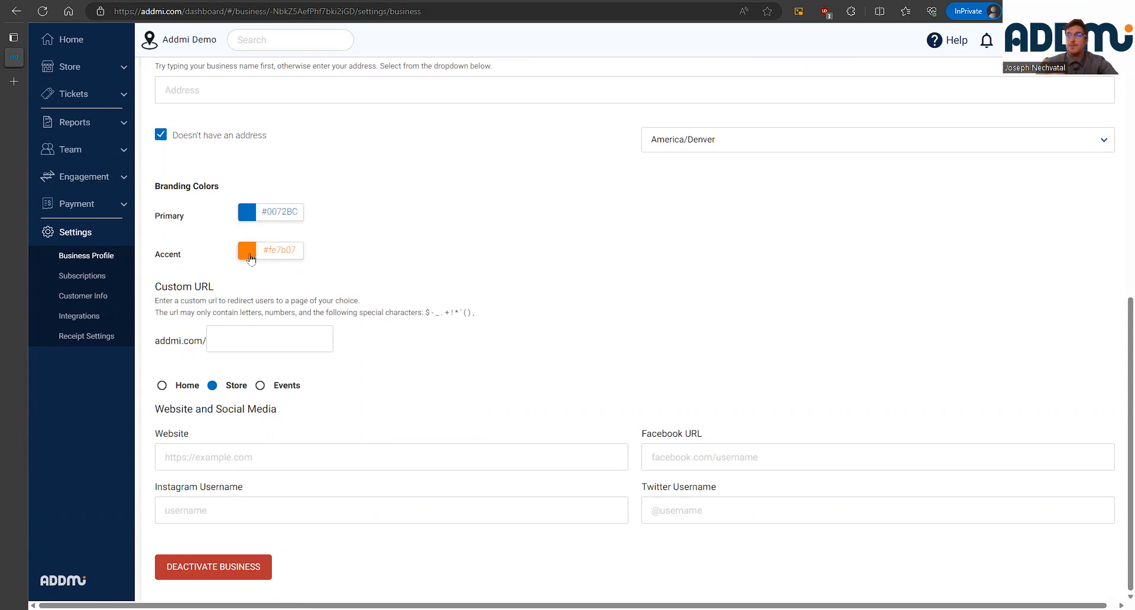
pyautogui.click(246, 212)
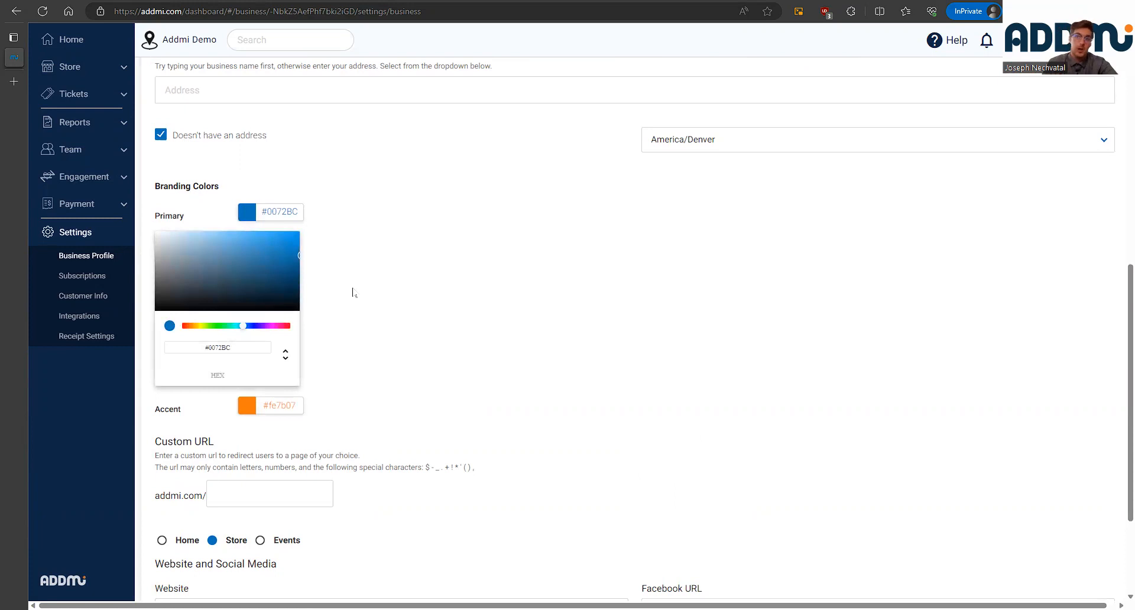
pyautogui.click(248, 212)
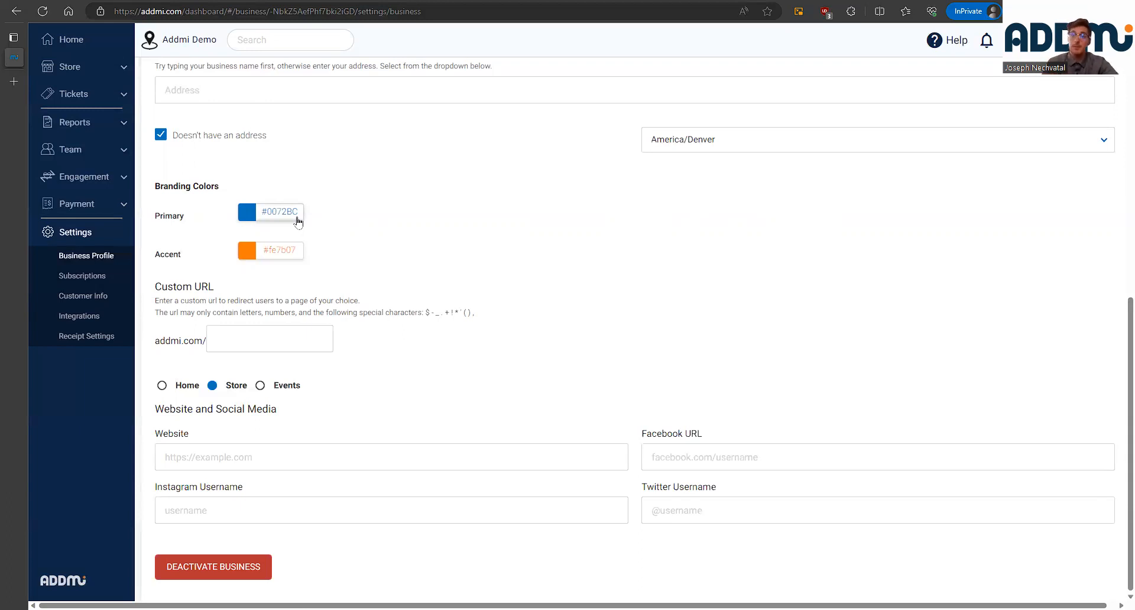
pyautogui.moveTo(149, 418); pyautogui.dragTo(297, 412)
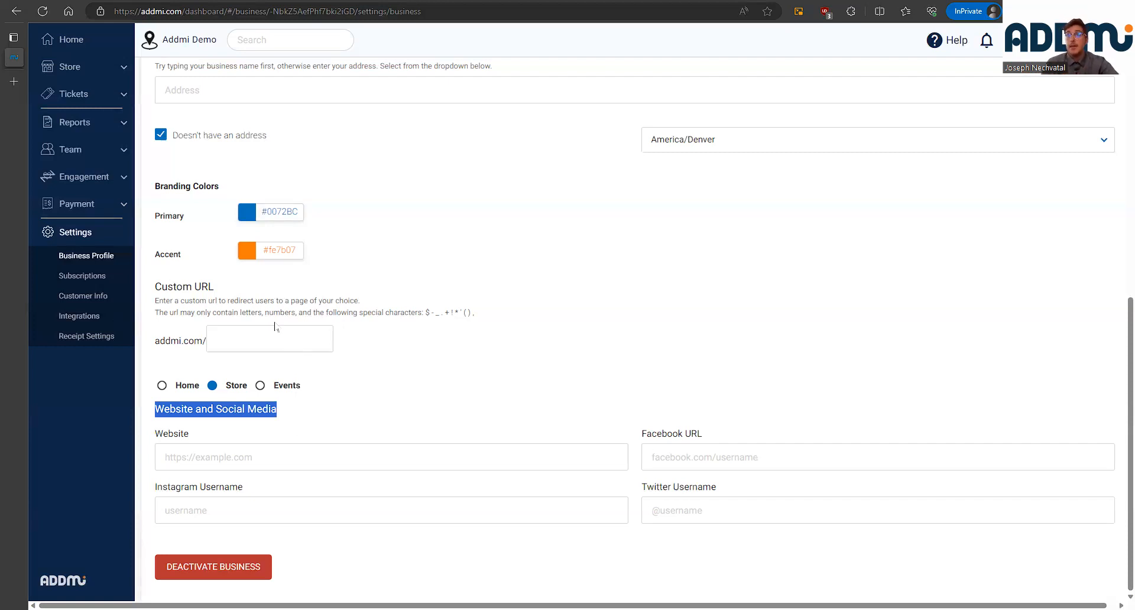
pyautogui.scroll(7, 316, 337)
pyautogui.scroll(2, 316, 337)
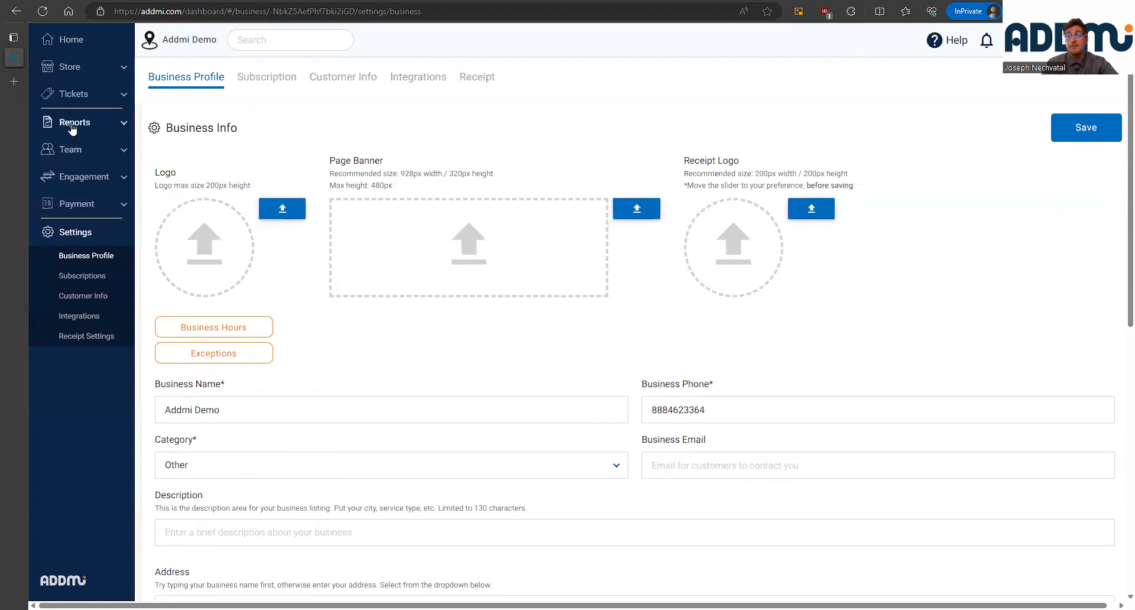
# - Open the store menu's Items page and examine the menu structure diagram at a larger page zoom
pyautogui.click(83, 71)
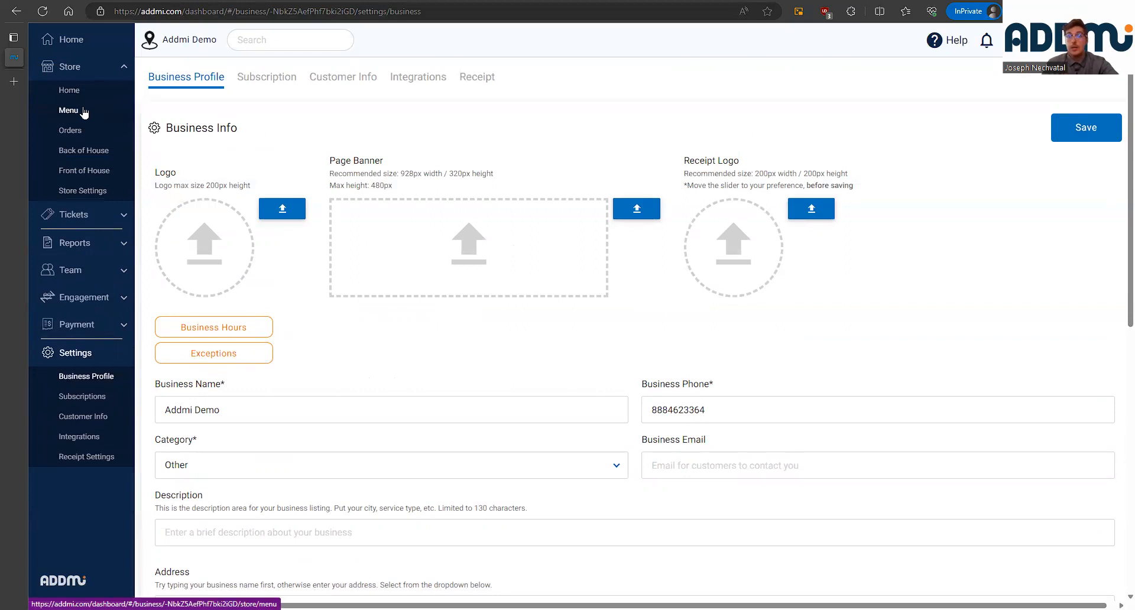
pyautogui.click(69, 111)
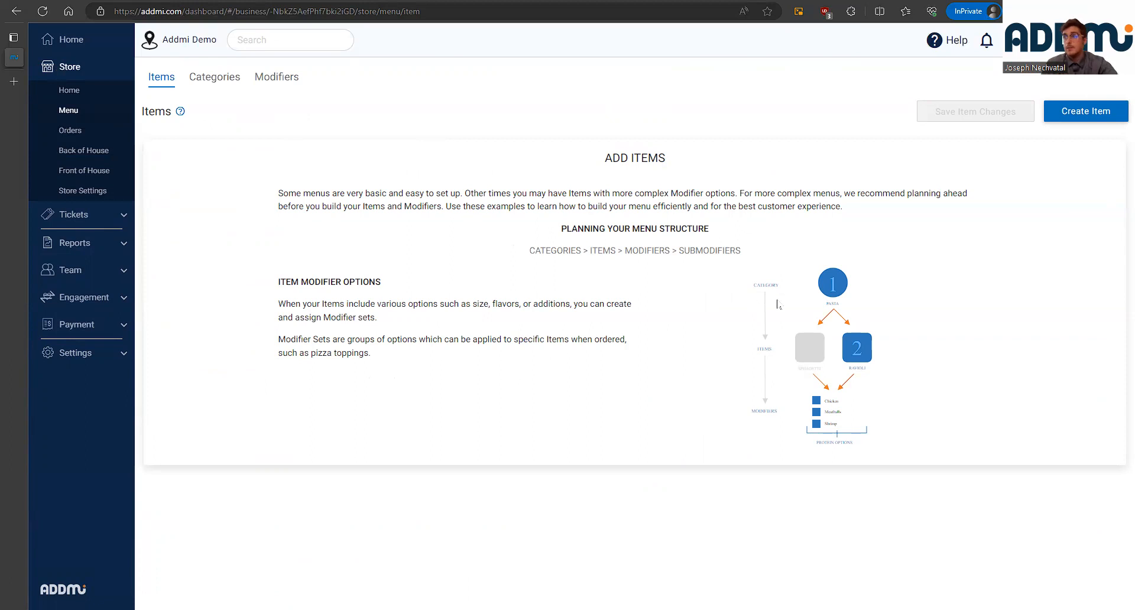
pyautogui.hotkey('ctrl', '+')
pyautogui.hotkey('ctrl', '+')
pyautogui.hotkey('ctrl', '+')
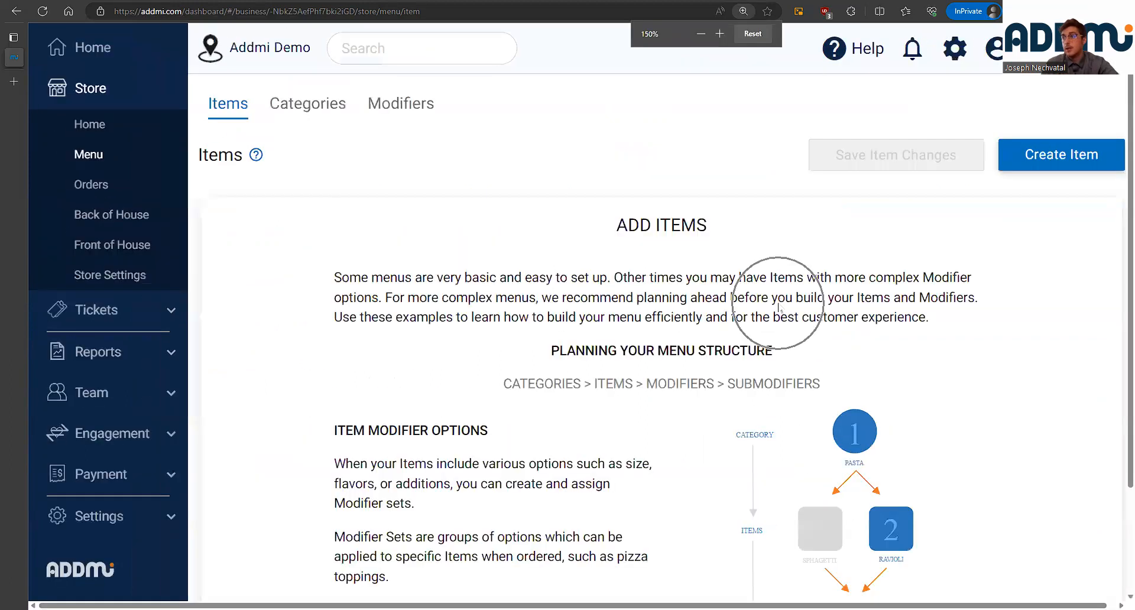
pyautogui.scroll(-2, 778, 307)
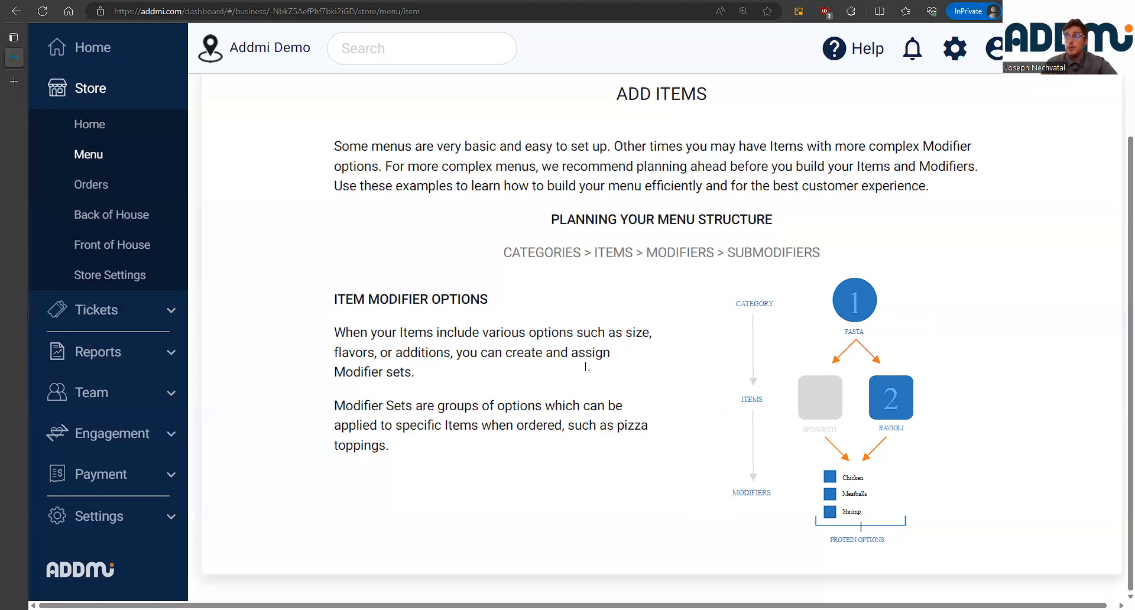
pyautogui.hotkey('ctrl', '-')
pyautogui.hotkey('ctrl', '-')
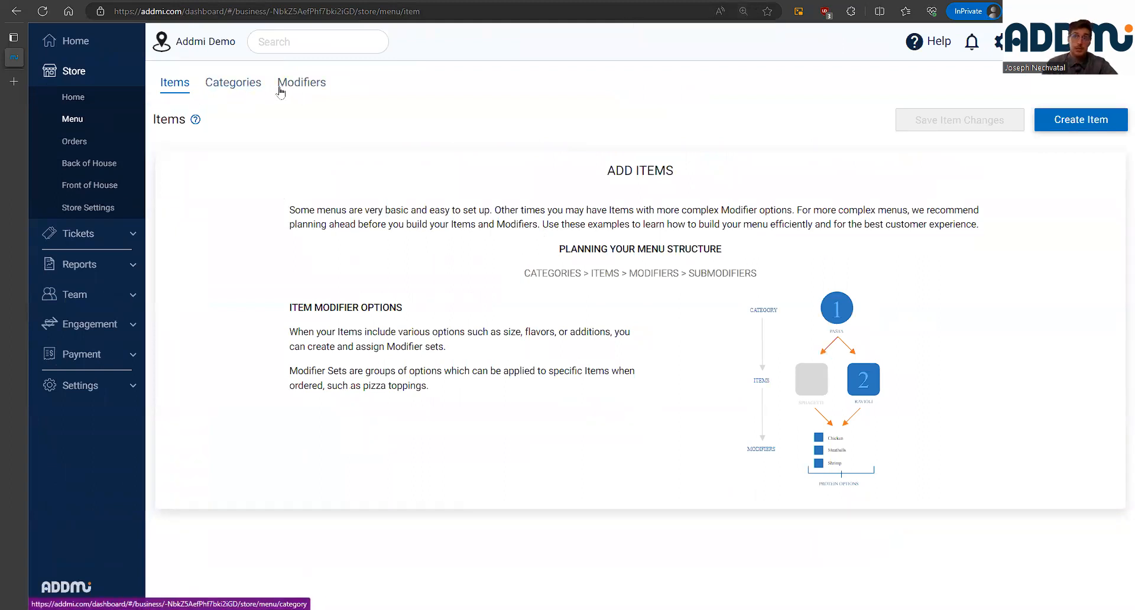
# - Look through the Categories flowchart and the Modifiers example of the store menu, ending on the Items page
pyautogui.click(229, 92)
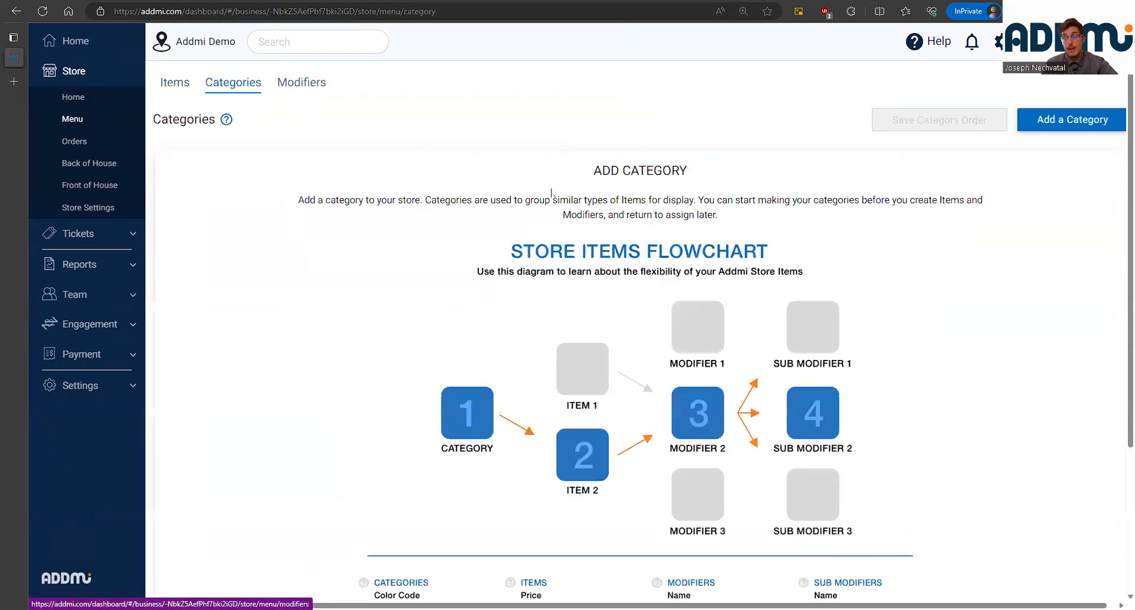
pyautogui.scroll(-3, 568, 201)
pyautogui.scroll(3, 598, 213)
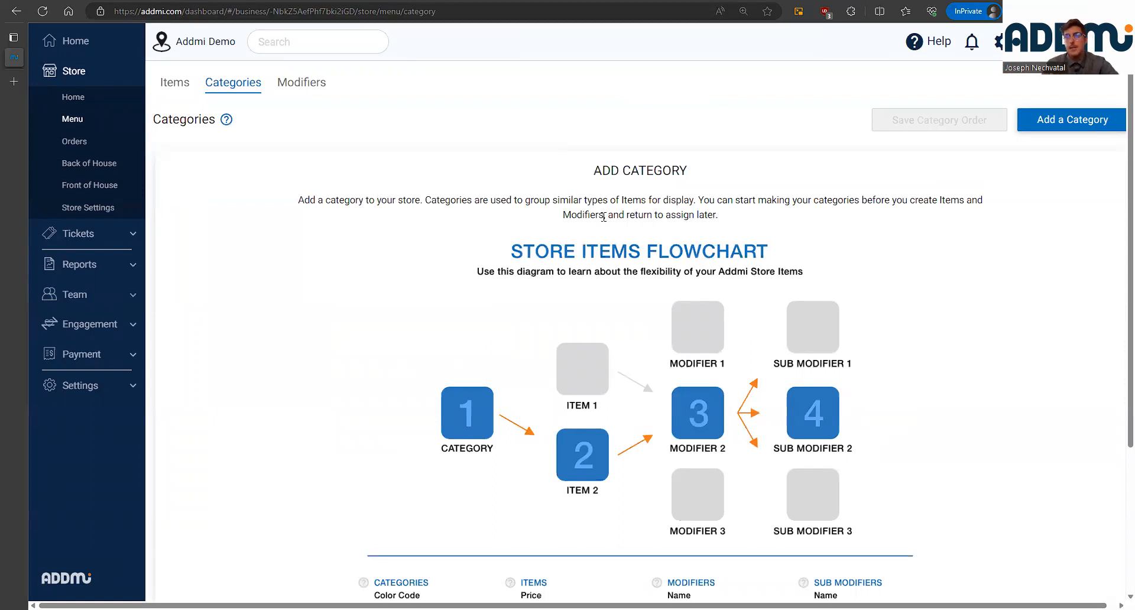
pyautogui.click(302, 89)
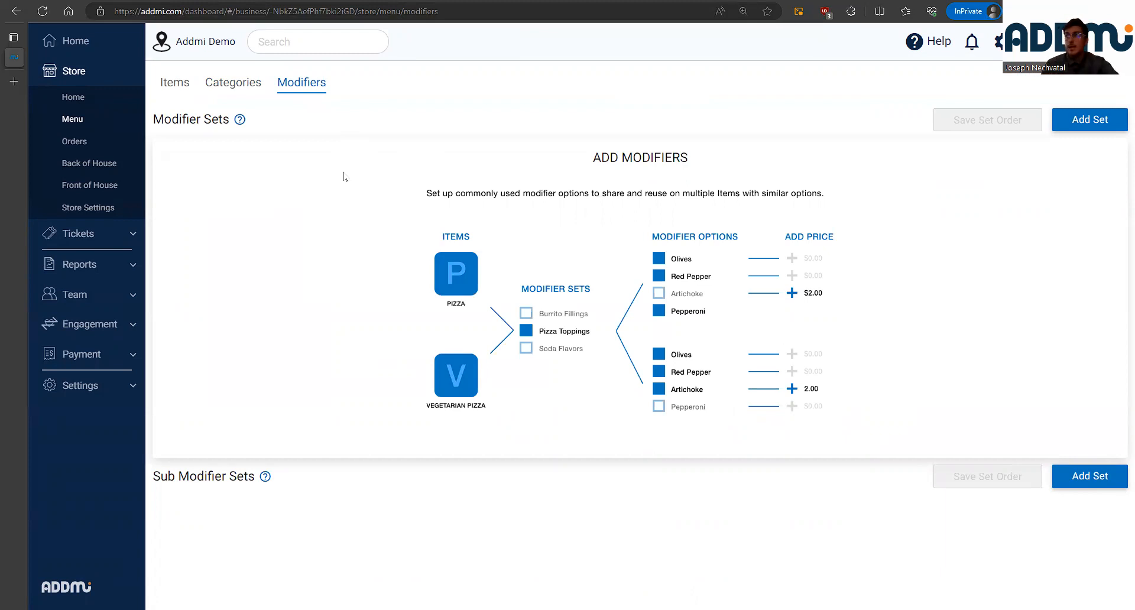
pyautogui.click(171, 94)
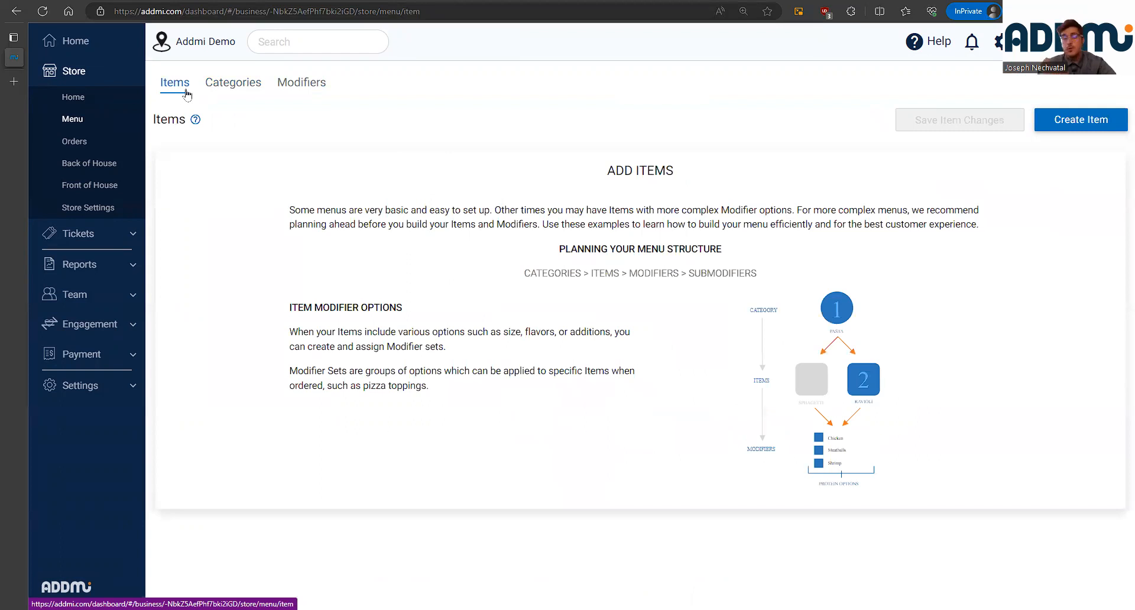
# - Create a new menu category named Ice Cream, keeping the default color and online visibility
pyautogui.click(224, 87)
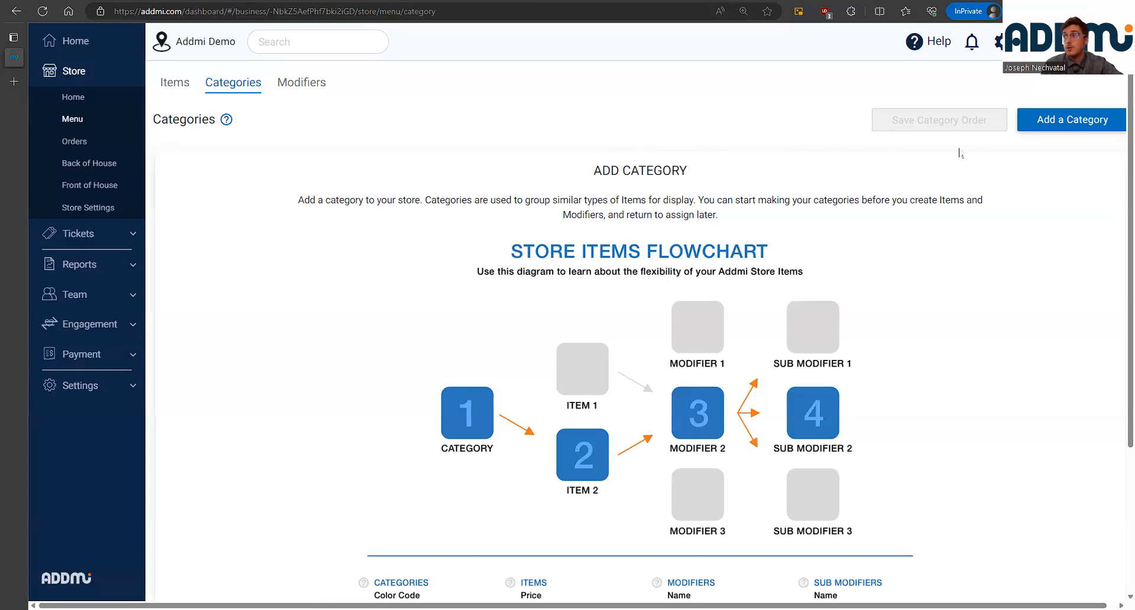
pyautogui.click(1041, 120)
pyautogui.click(370, 225)
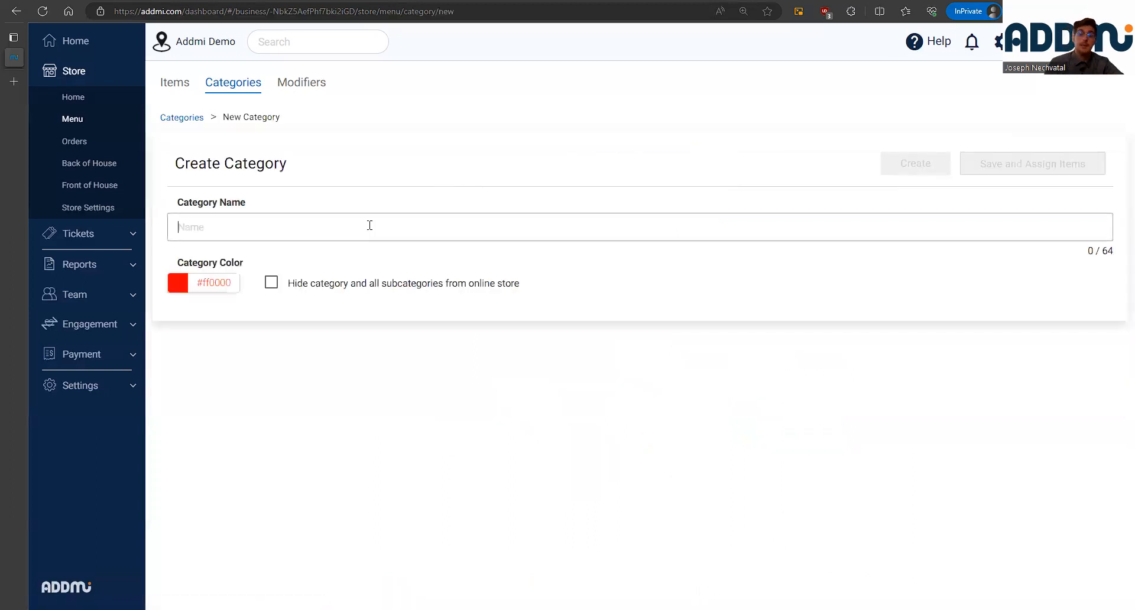
pyautogui.write('Ice')
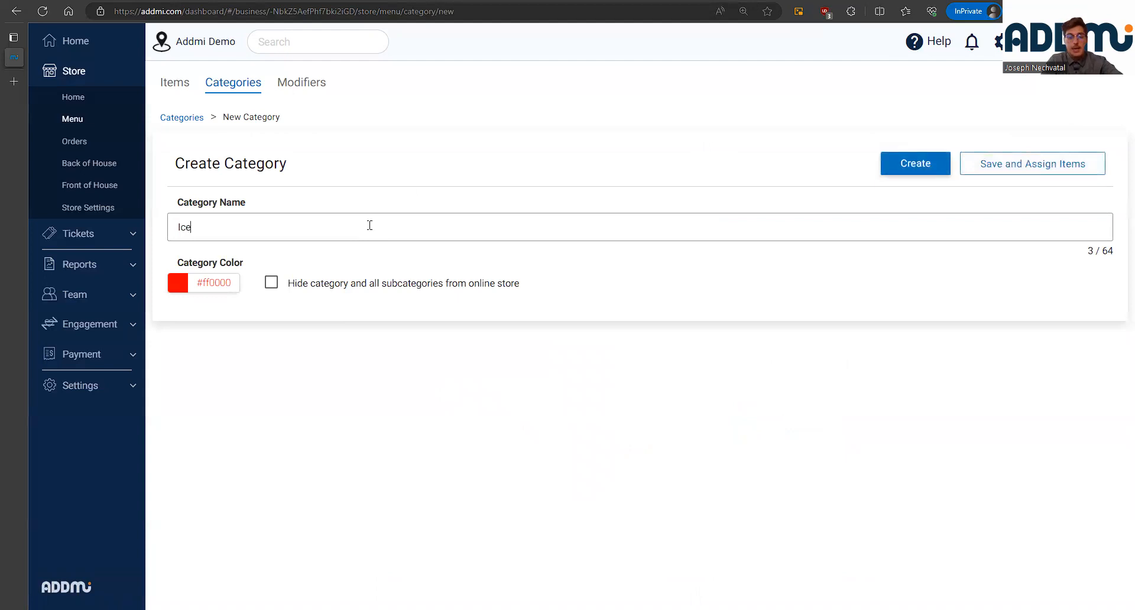
pyautogui.write(' Cream')
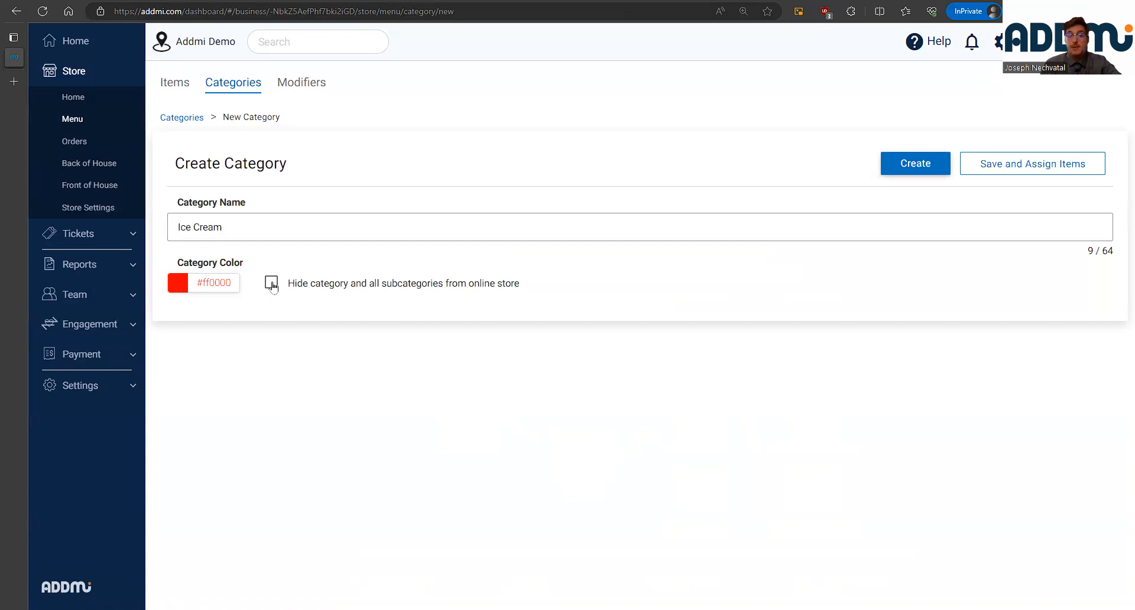
pyautogui.click(906, 171)
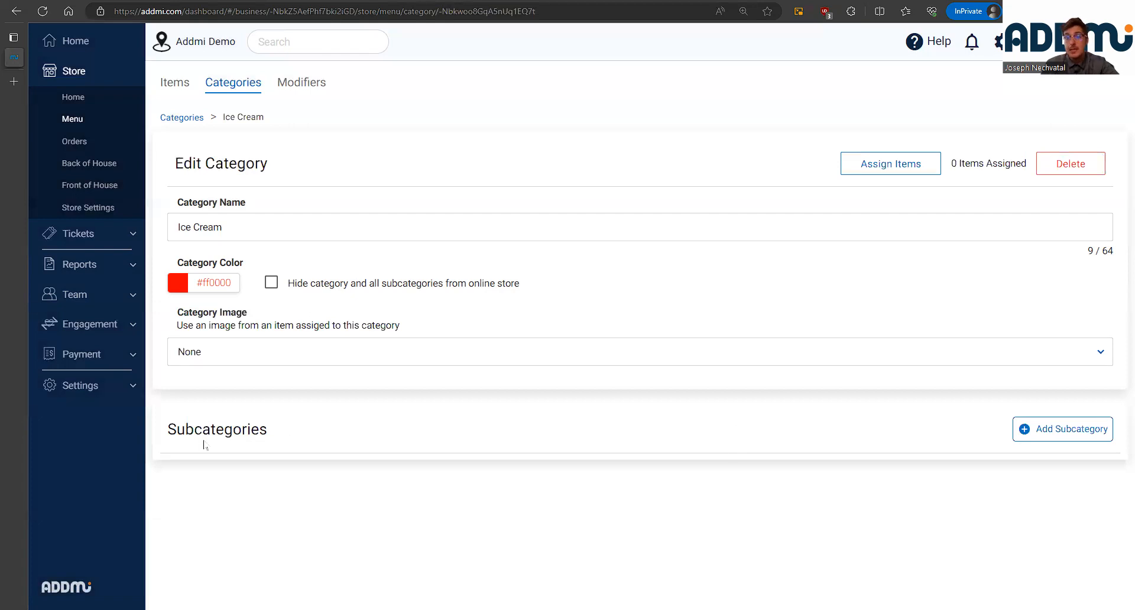
# - Look at the Ice Cream category's Subcategories section and the category list, and return to the menu's Items page
pyautogui.doubleClick(199, 432)
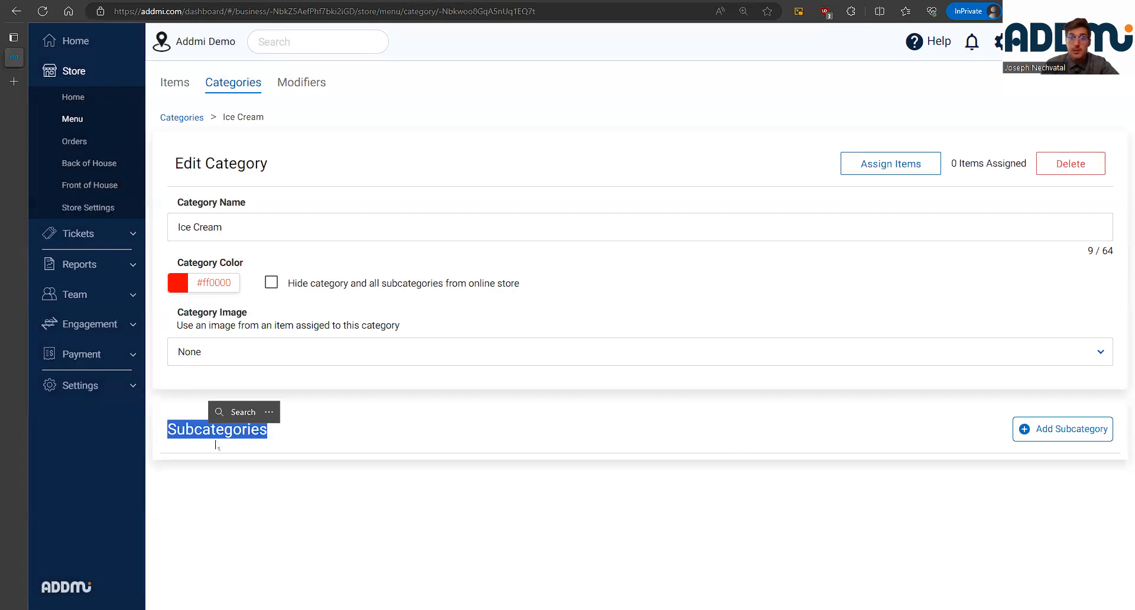
pyautogui.click(335, 448)
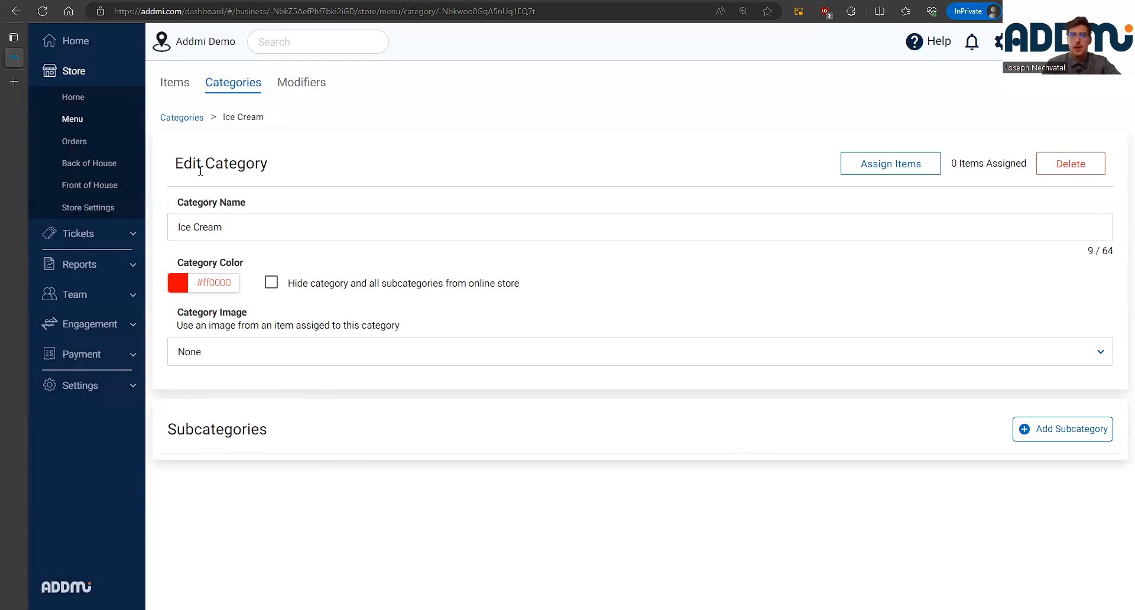
pyautogui.click(183, 118)
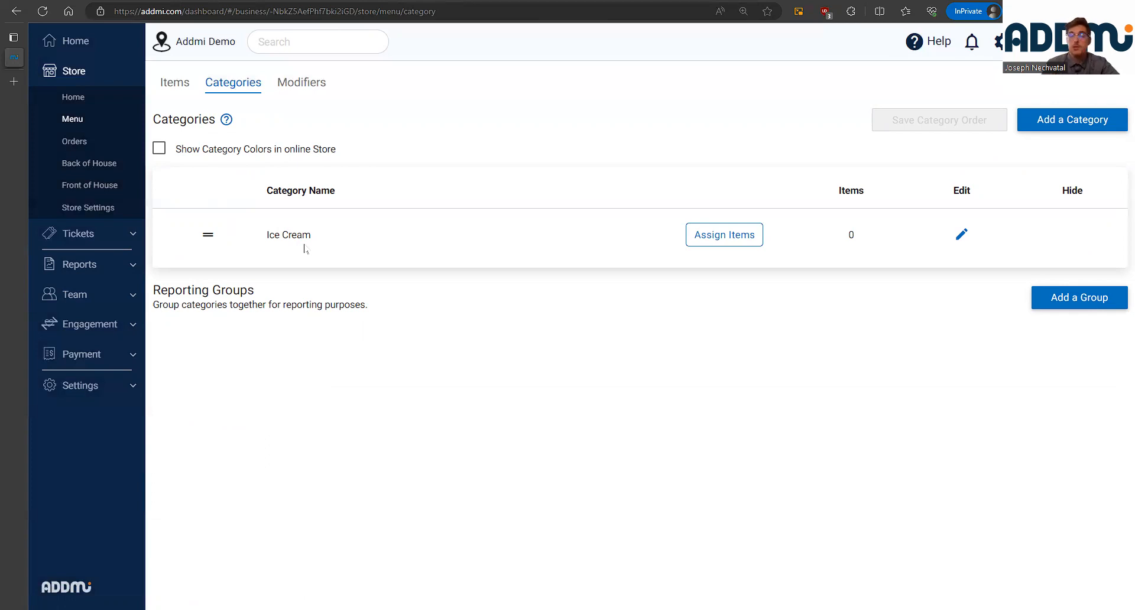
pyautogui.click(176, 87)
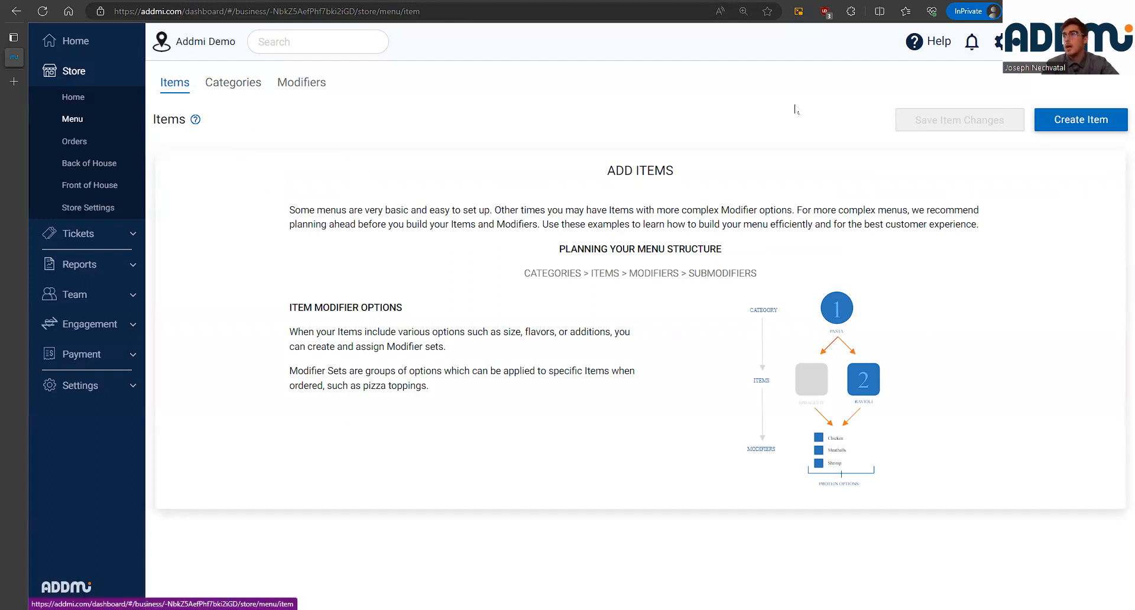
# - Start a new menu item named Chocolate in the Ice Cream category, leaving its description empty
pyautogui.click(1053, 125)
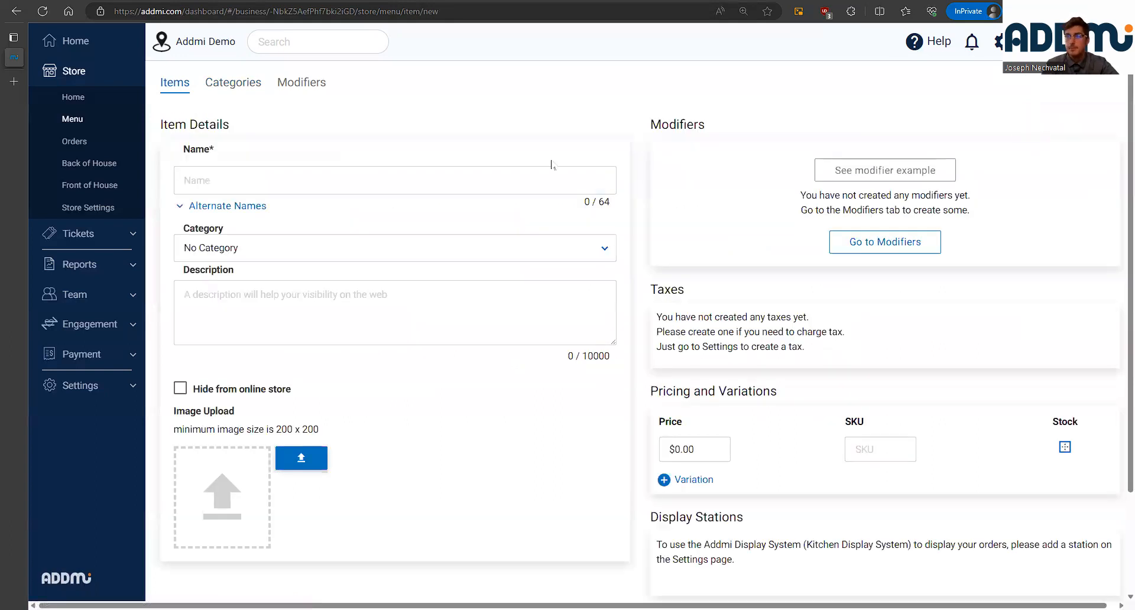
pyautogui.click(396, 187)
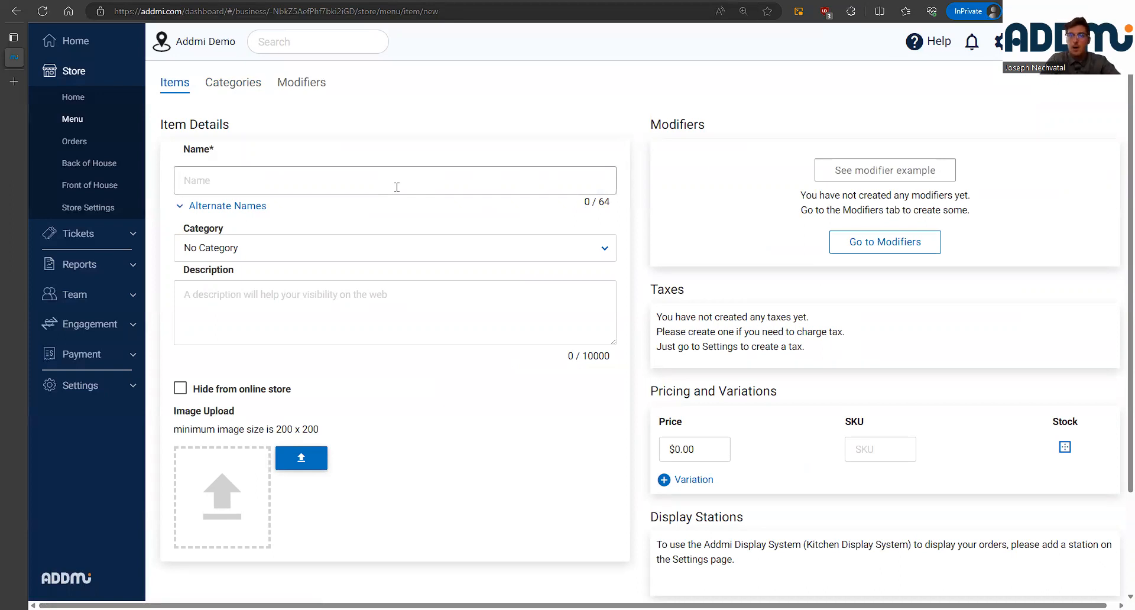
pyautogui.write('Chocolate')
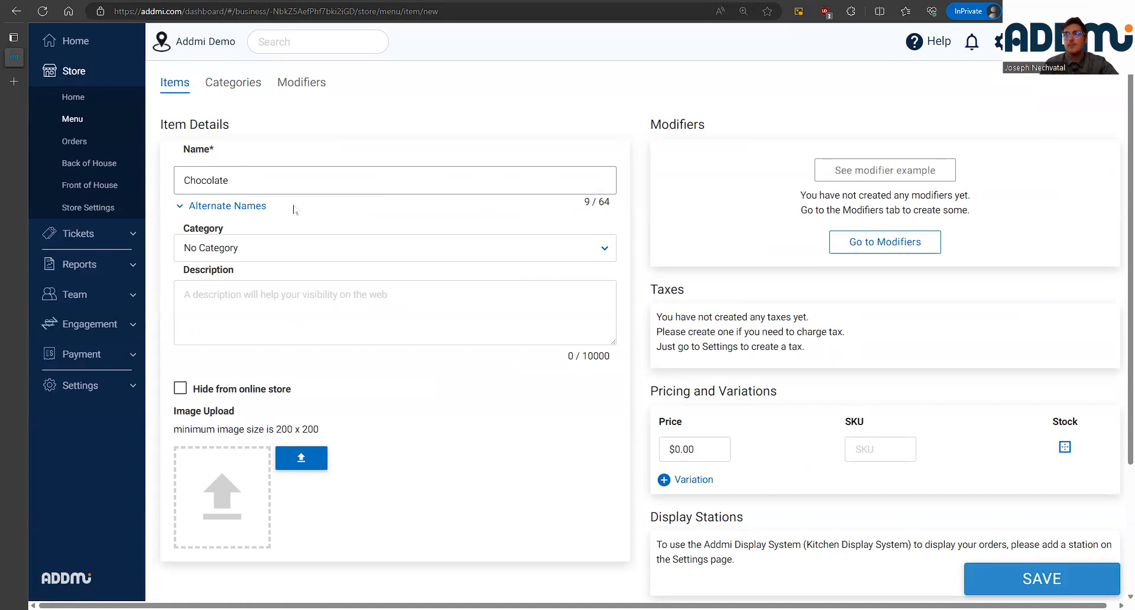
pyautogui.click(276, 253)
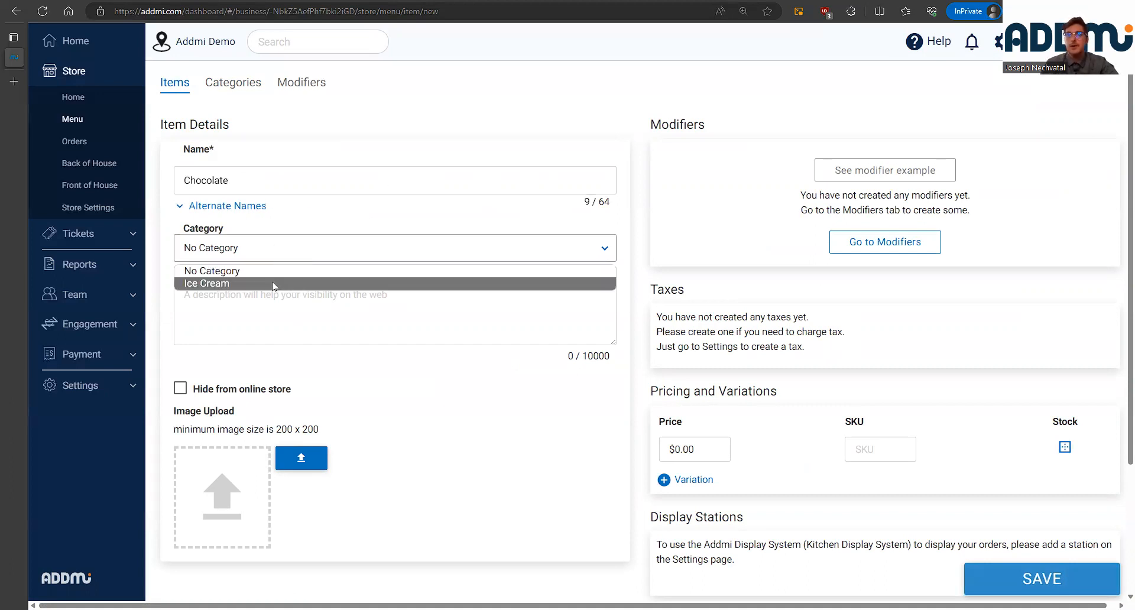
pyautogui.click(274, 285)
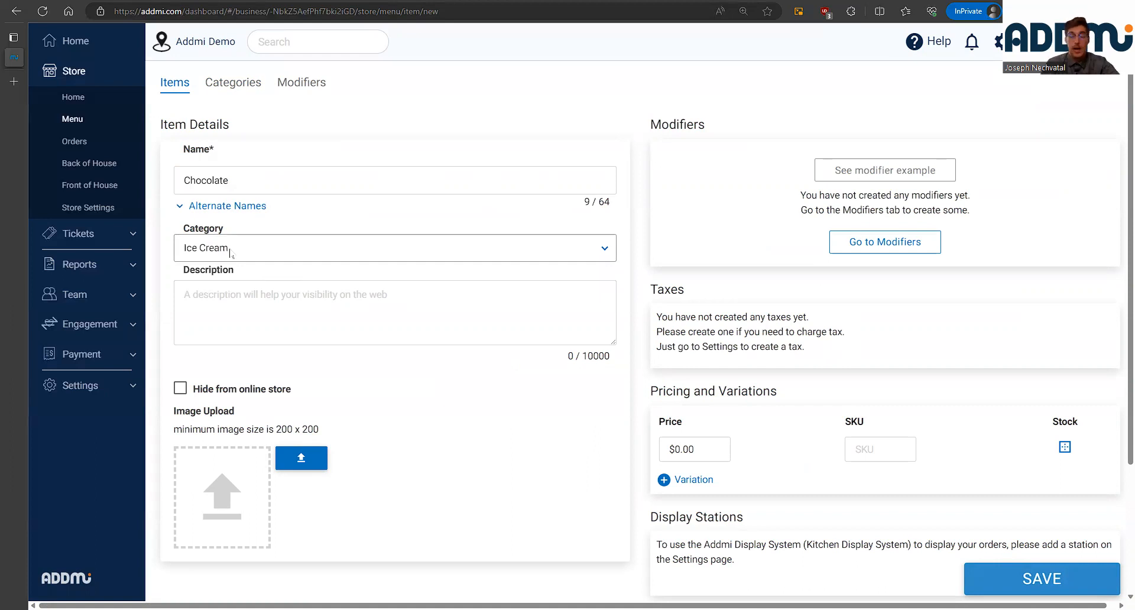
pyautogui.click(268, 295)
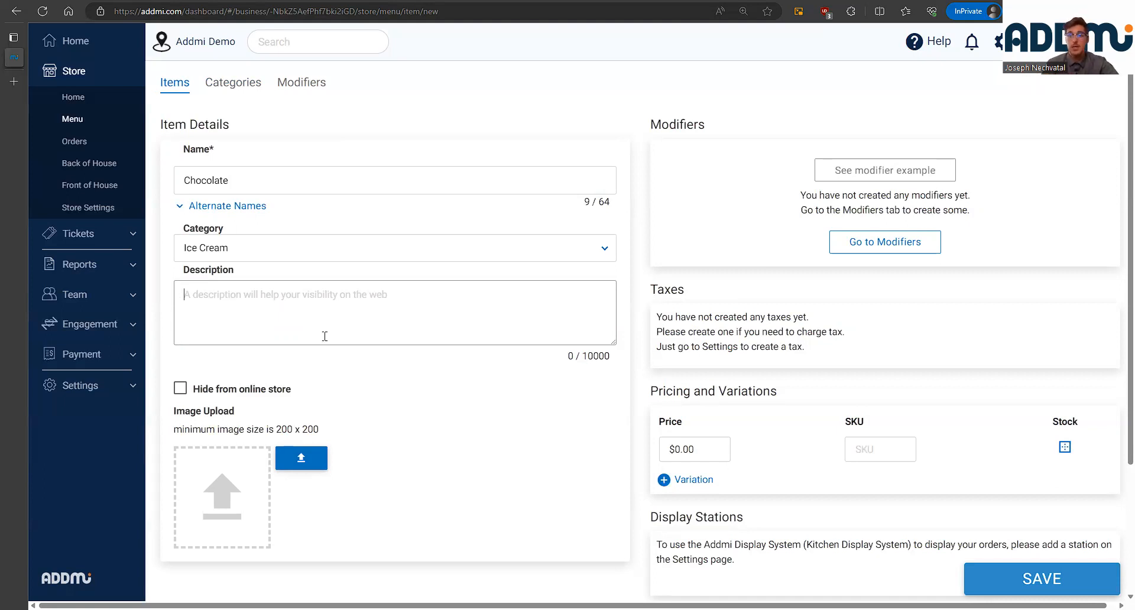
# - Set the Chocolate item's base price to $4.00
pyautogui.scroll(-3, 364, 342)
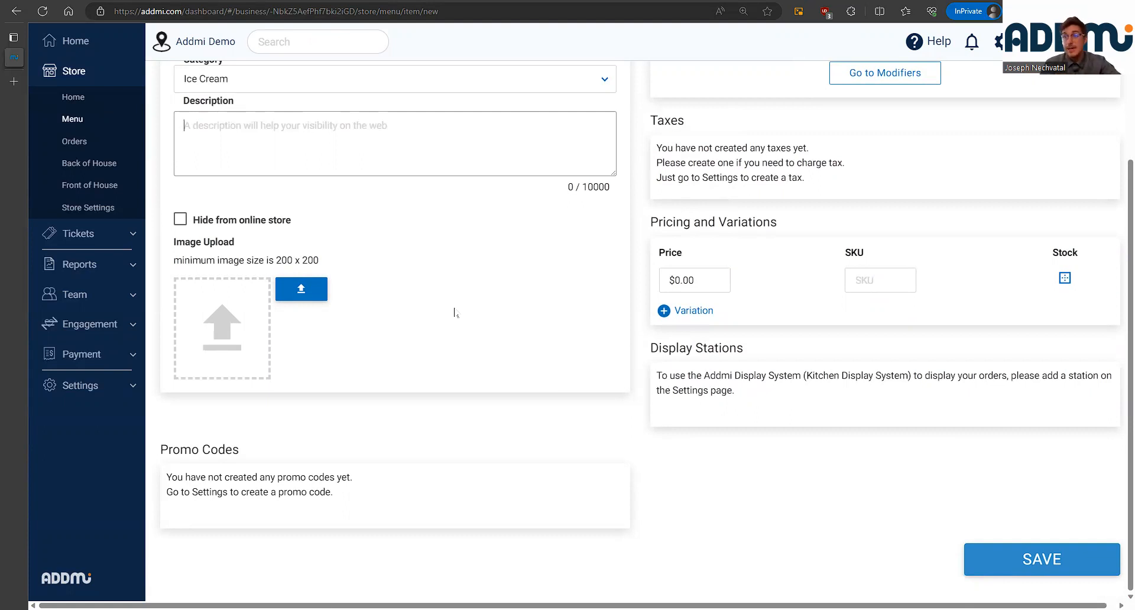
pyautogui.scroll(3, 601, 278)
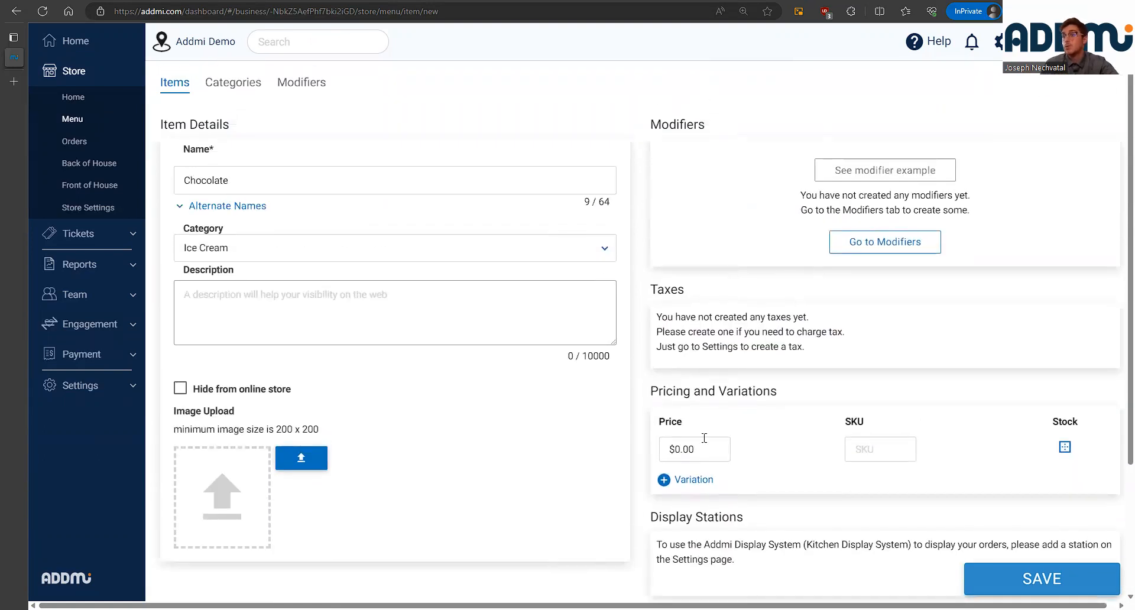
pyautogui.click(715, 449)
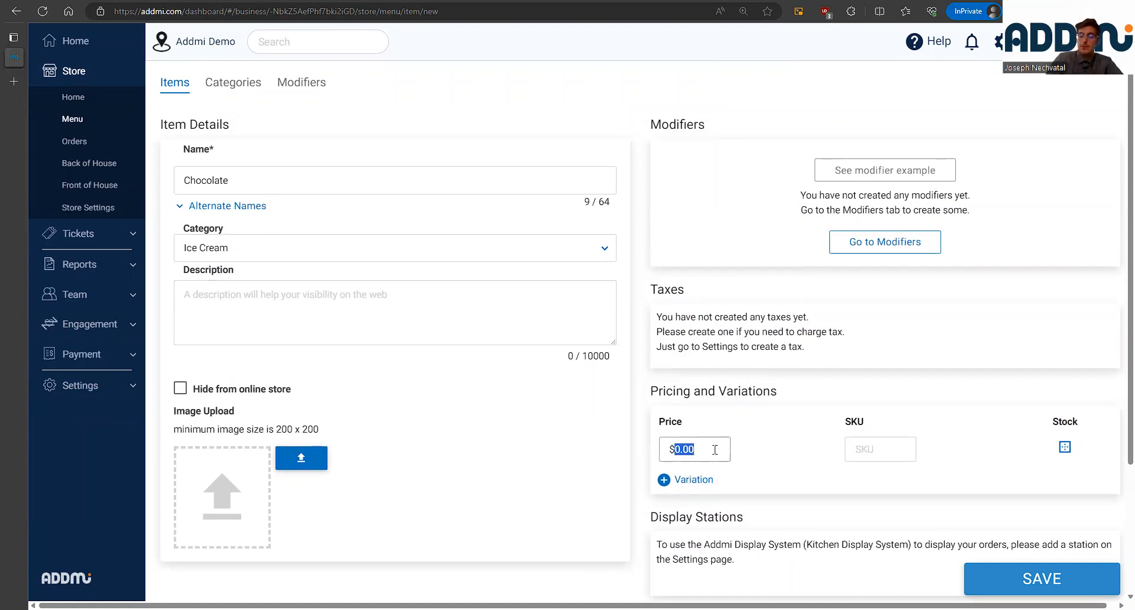
pyautogui.write('400')
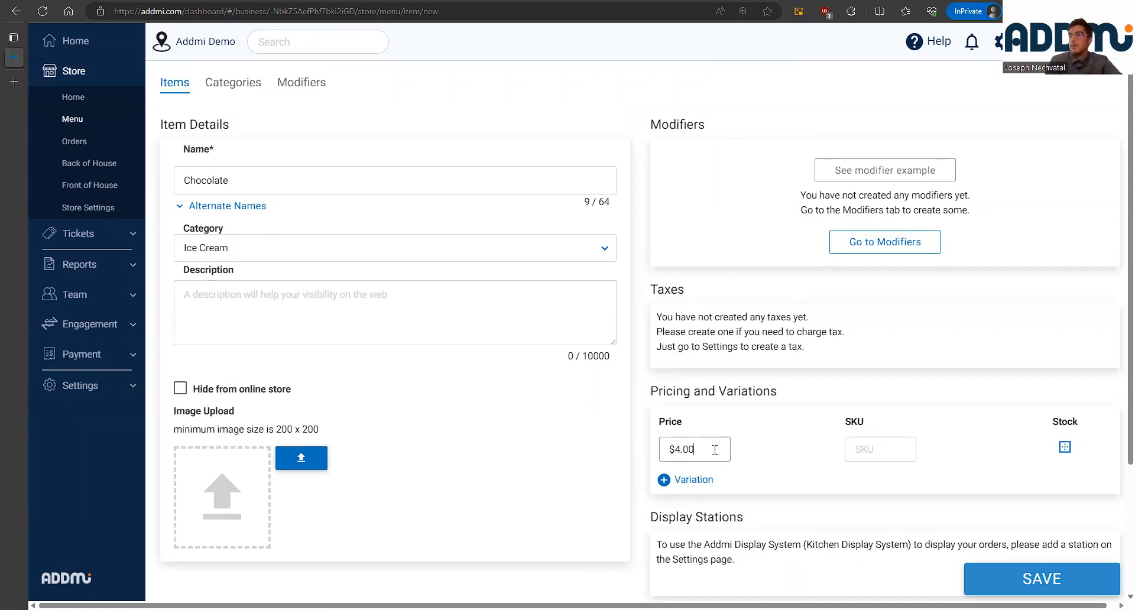
pyautogui.click(748, 421)
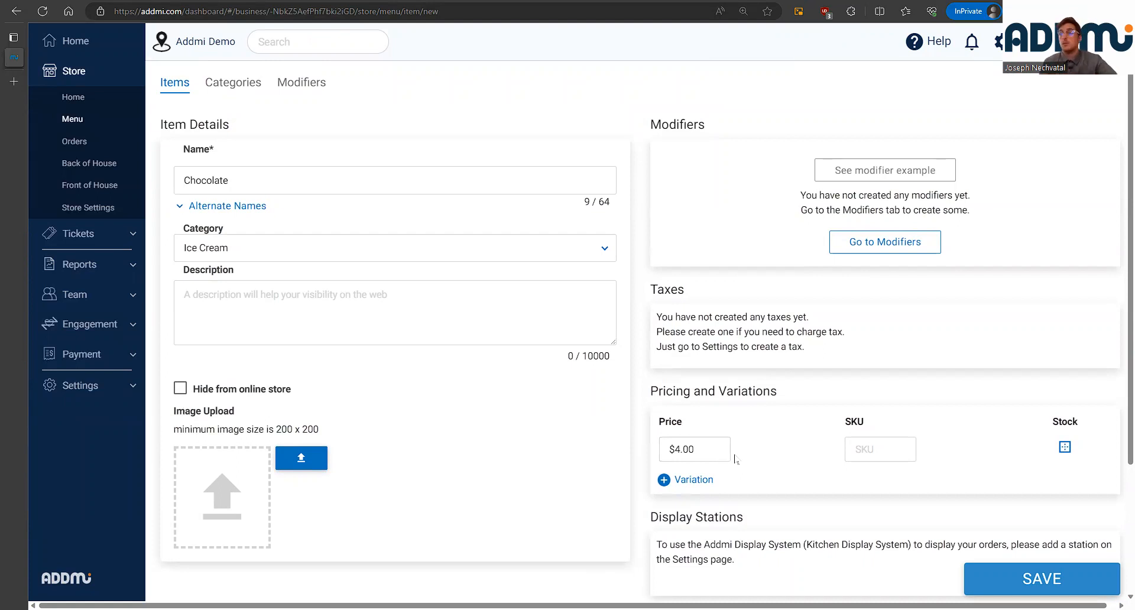
# - Add a variation option named Ice Cream Option with the selections Cup, Cone and Double Scoop, and save it
pyautogui.click(701, 485)
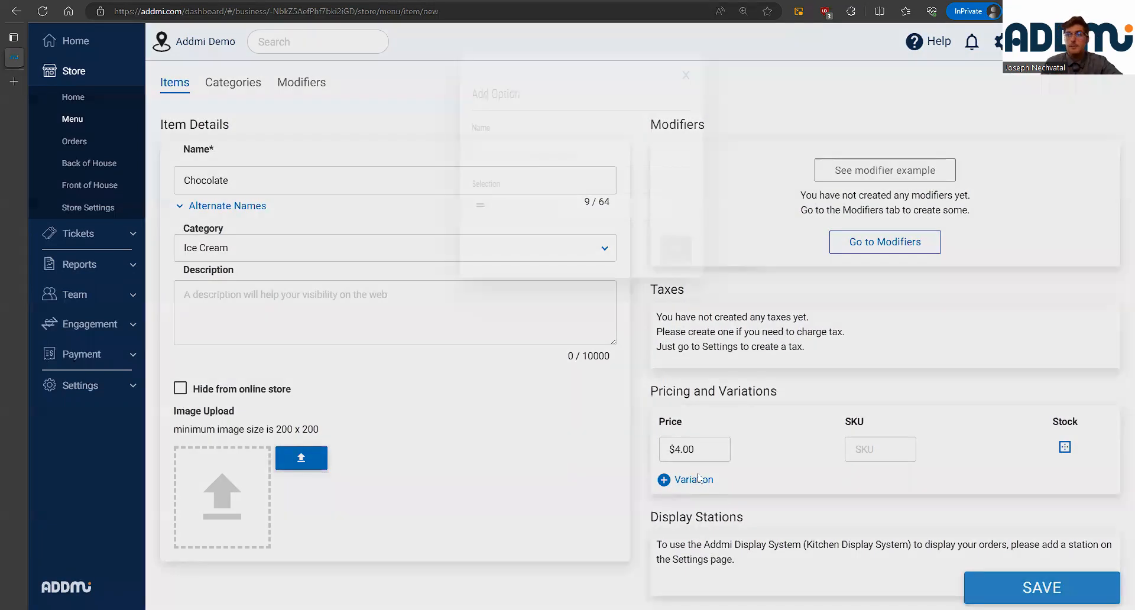
pyautogui.click(502, 185)
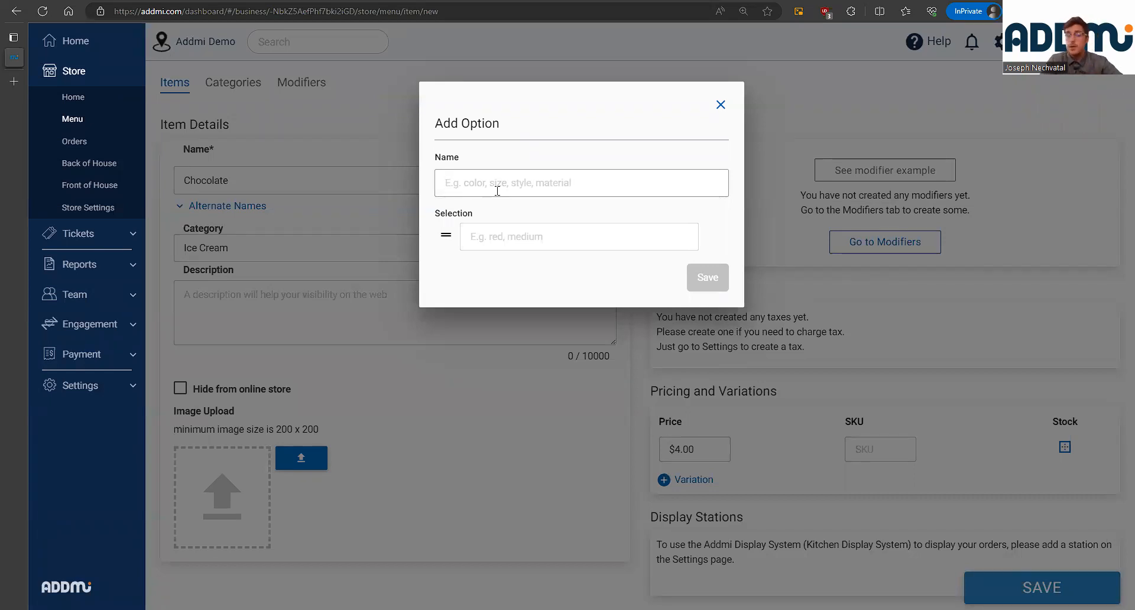
pyautogui.write('Ice Cream Option')
pyautogui.click(505, 244)
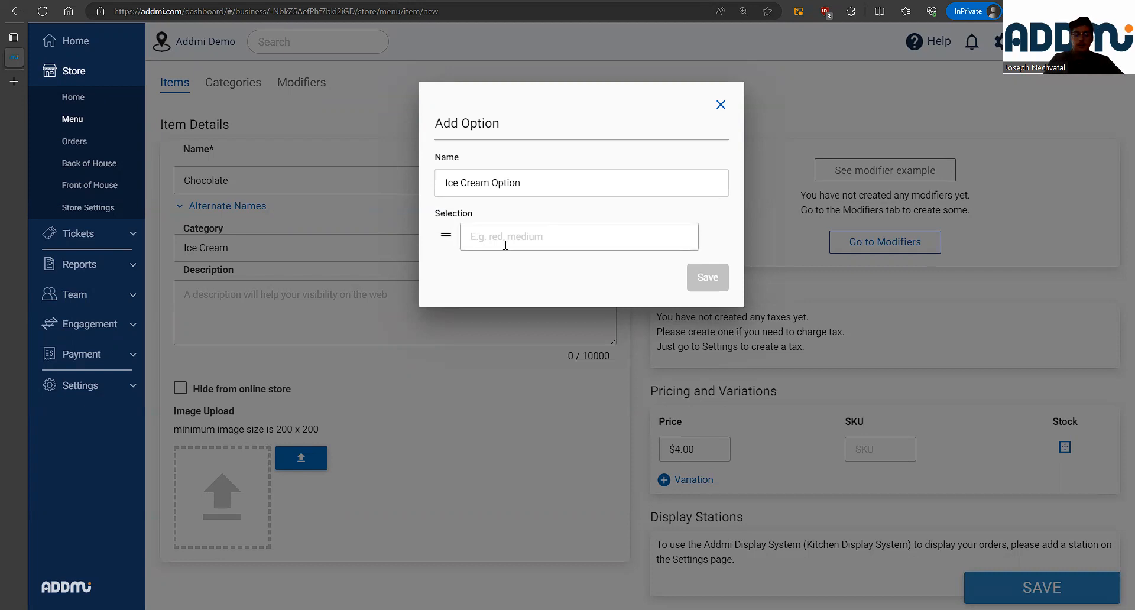
pyautogui.write('Cup')
pyautogui.click(509, 272)
pyautogui.write('Cone')
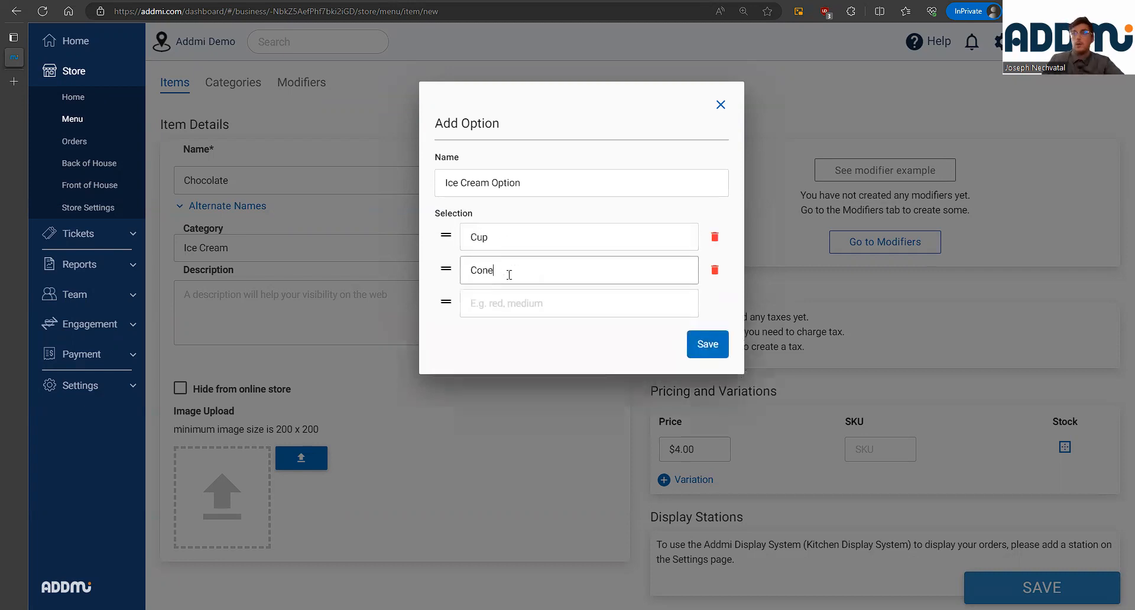
pyautogui.click(568, 291)
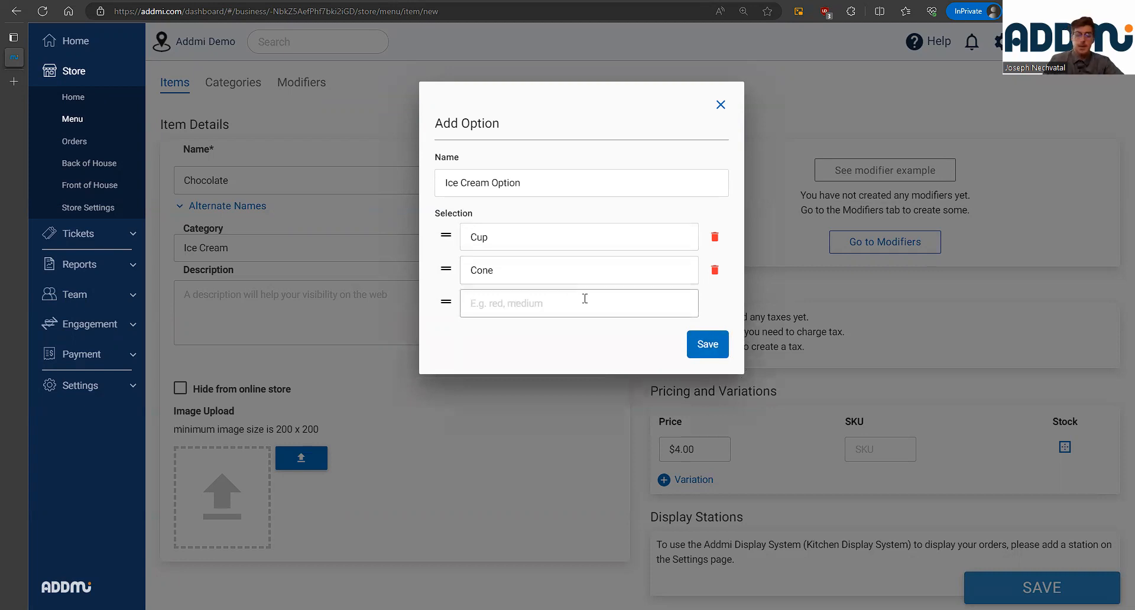
pyautogui.write('Double Scoop')
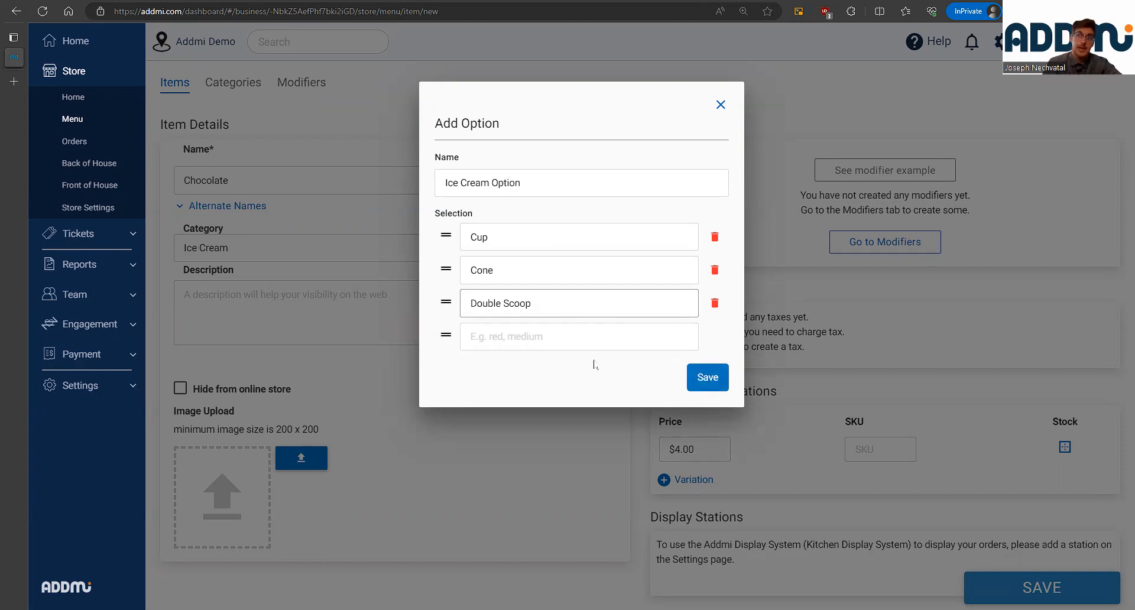
pyautogui.click(691, 377)
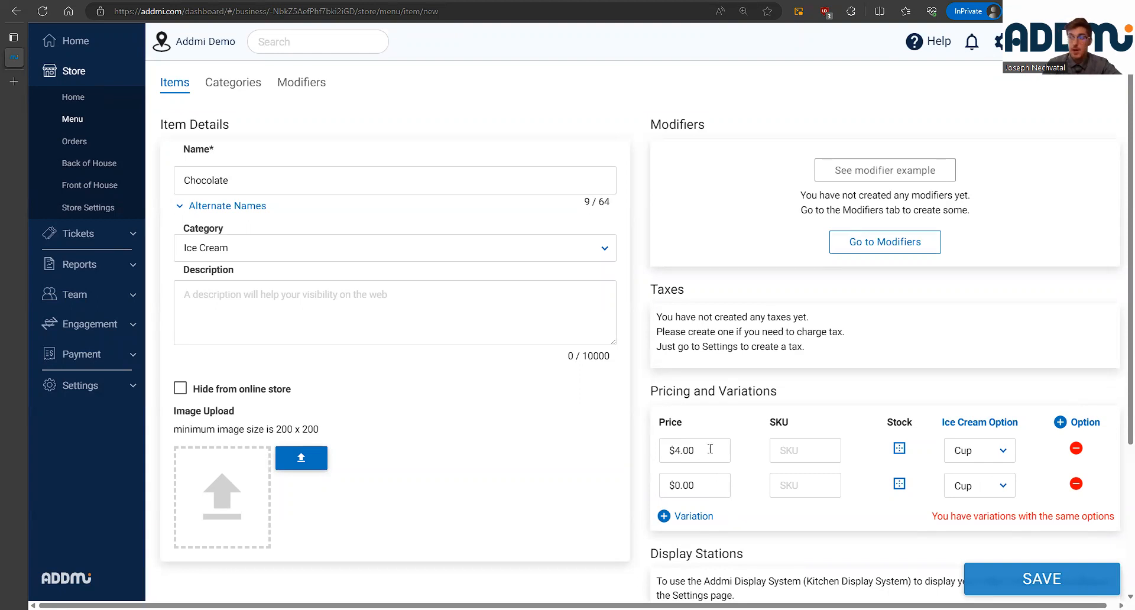
# - Assign Cone to the second variation of the Chocolate item and price it at $5.50
pyautogui.click(996, 456)
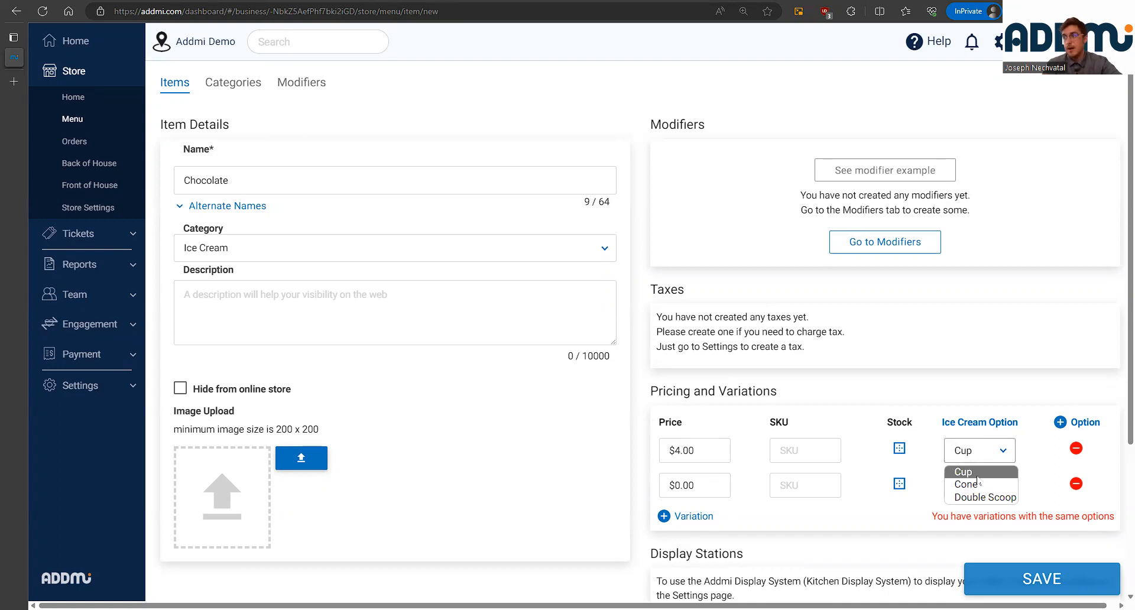
pyautogui.click(1004, 490)
pyautogui.click(1005, 490)
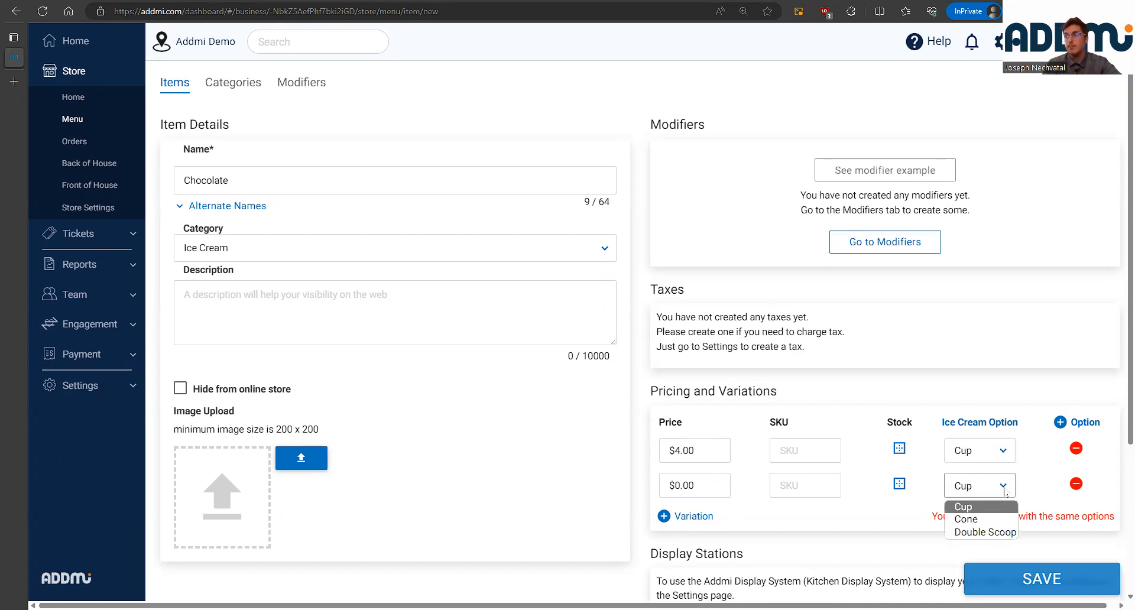
pyautogui.click(1006, 525)
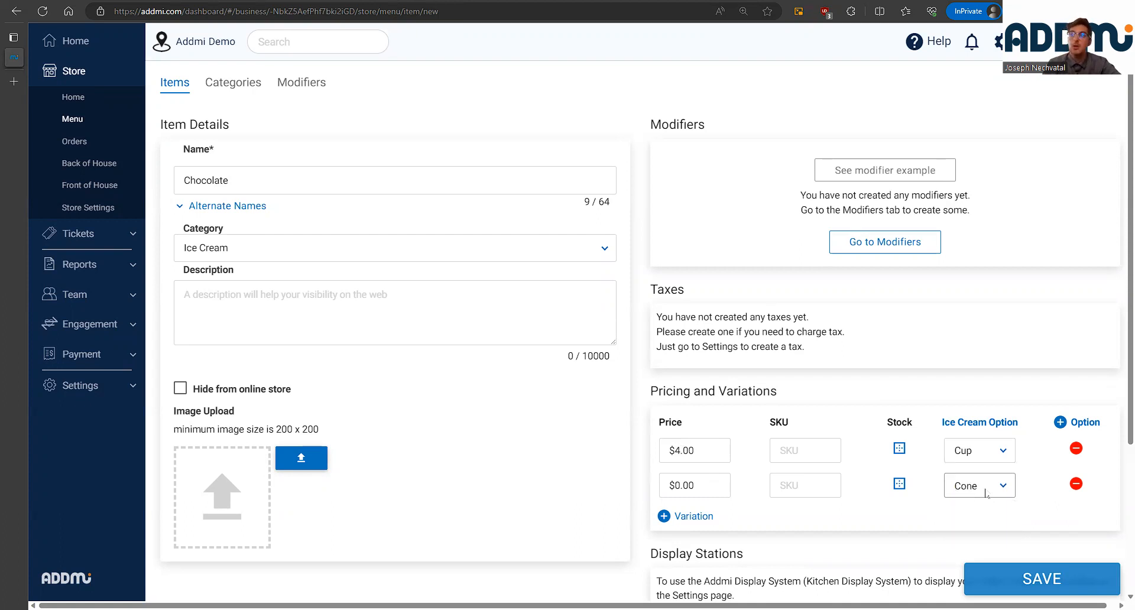
pyautogui.click(709, 489)
pyautogui.write('0.55')
pyautogui.write('0')
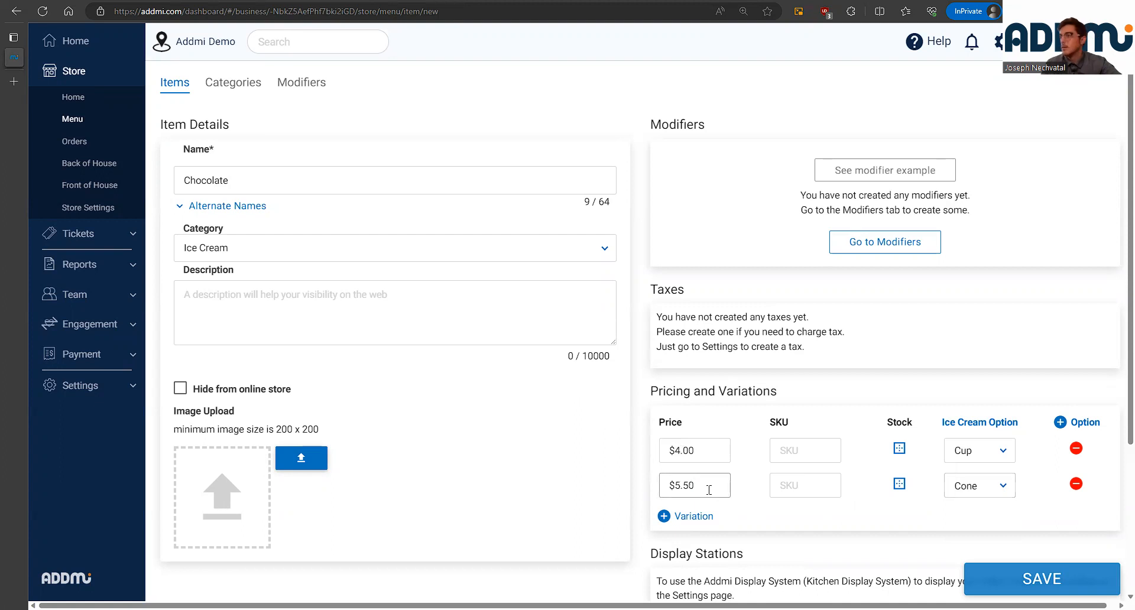
# - Add a third variation for Double Scoop priced at $8.00 and save the Chocolate item
pyautogui.moveTo(708, 516); pyautogui.dragTo(712, 520)
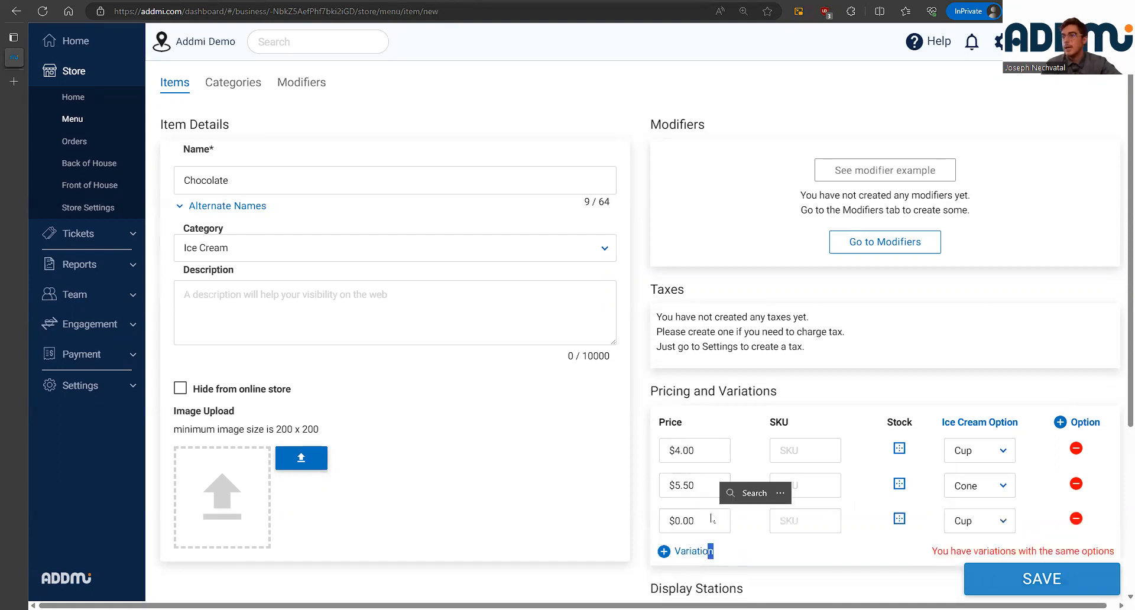
pyautogui.click(1003, 521)
pyautogui.click(1001, 569)
pyautogui.click(705, 523)
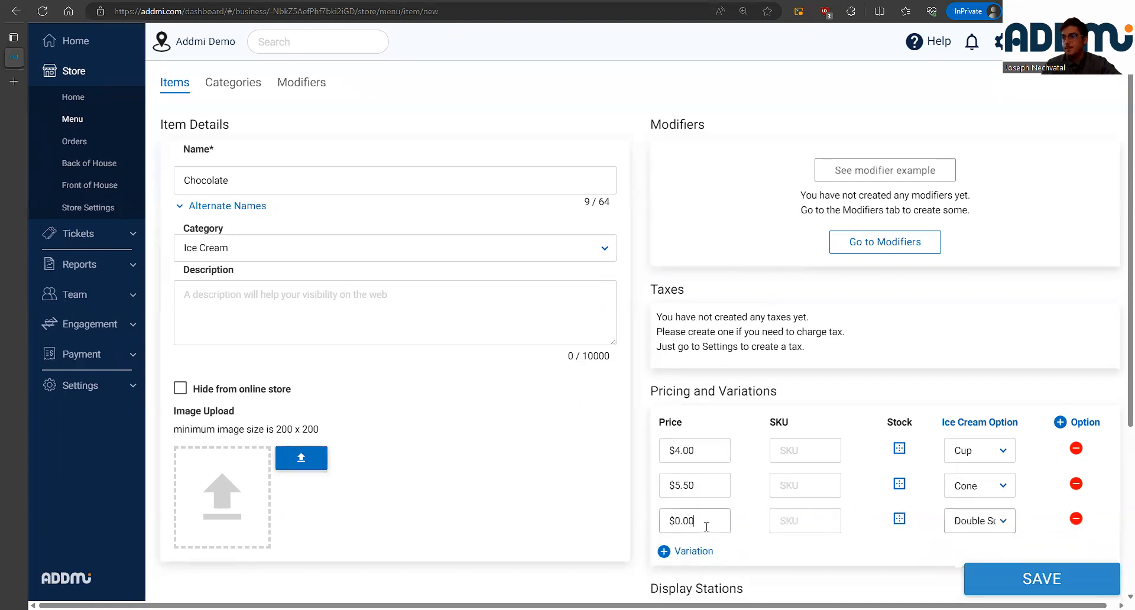
pyautogui.write('0.40')
pyautogui.press('BackSpace')
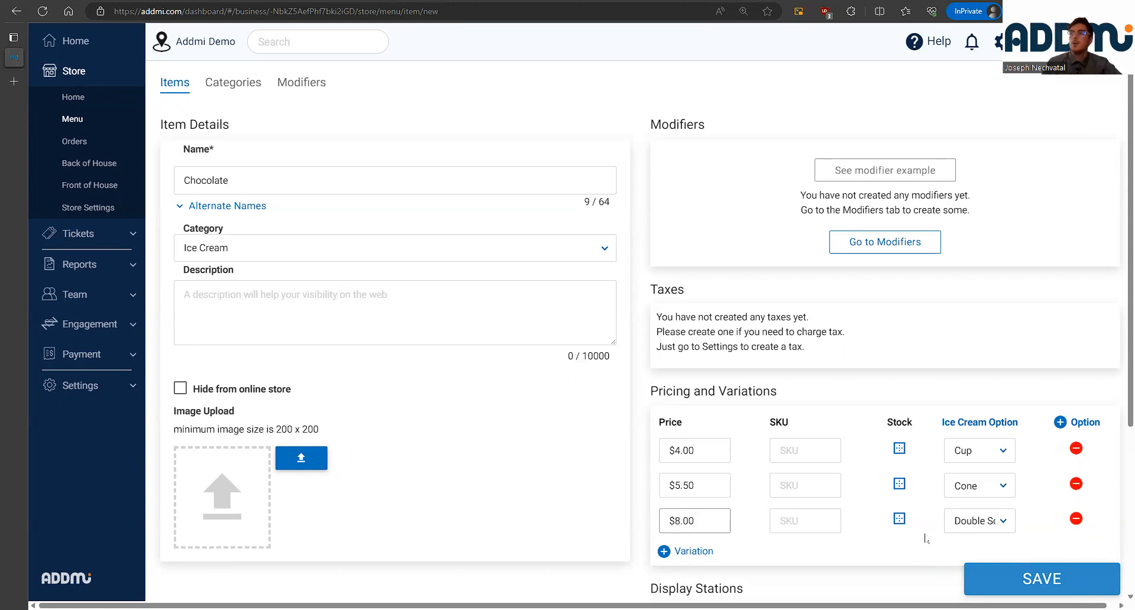
pyautogui.click(911, 552)
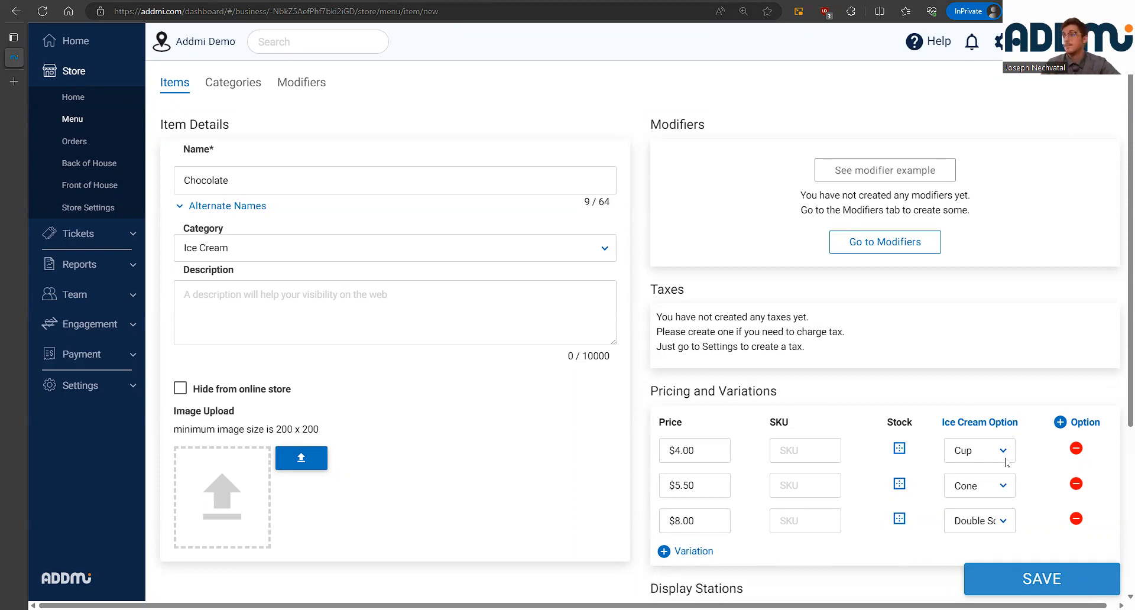
pyautogui.scroll(-4, 976, 467)
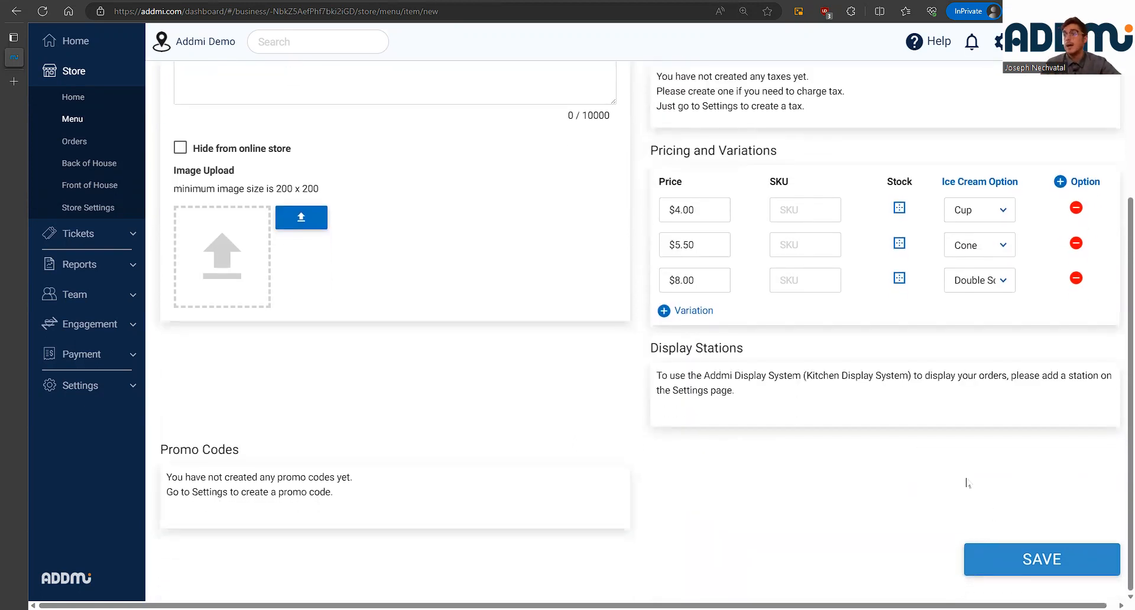
pyautogui.click(1023, 562)
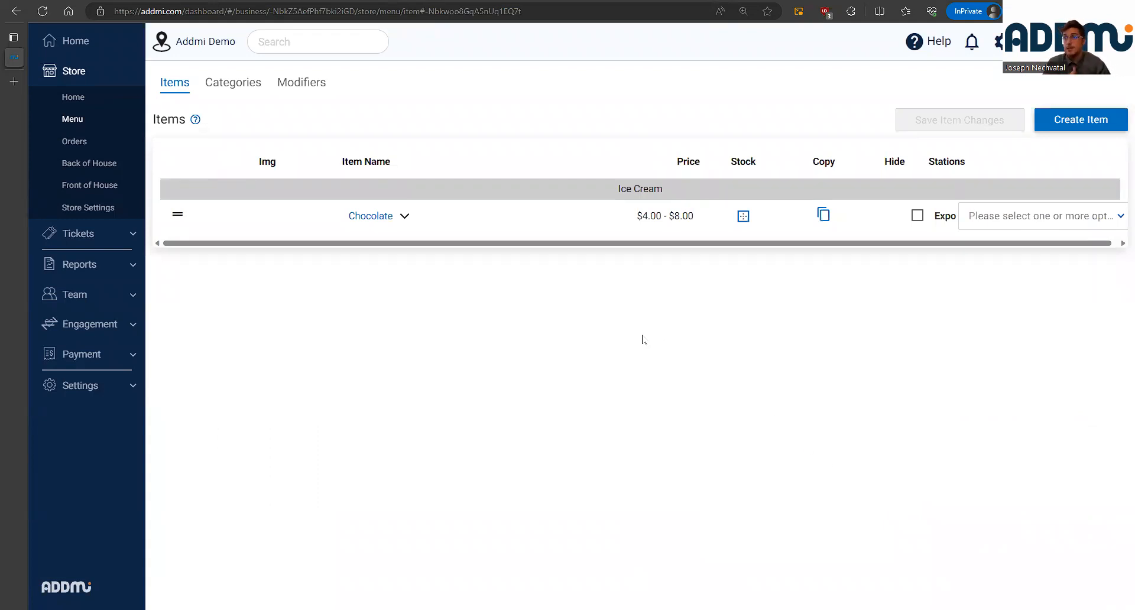
# - Expand the Chocolate item under Ice Cream in the item list and examine its variations and their prices
pyautogui.moveTo(594, 189); pyautogui.dragTo(667, 196)
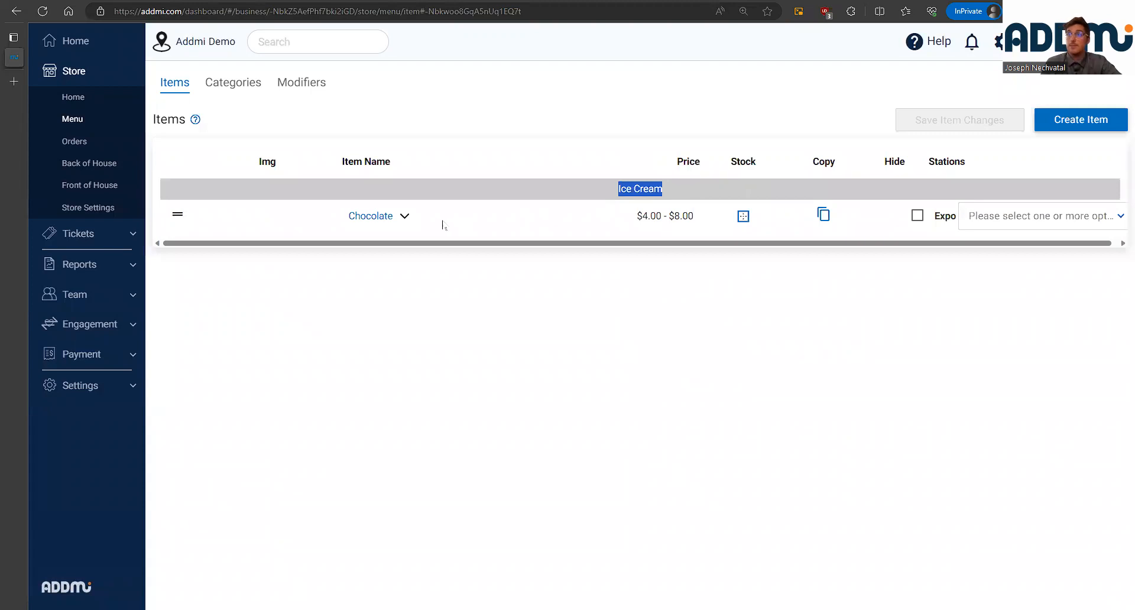
pyautogui.click(404, 217)
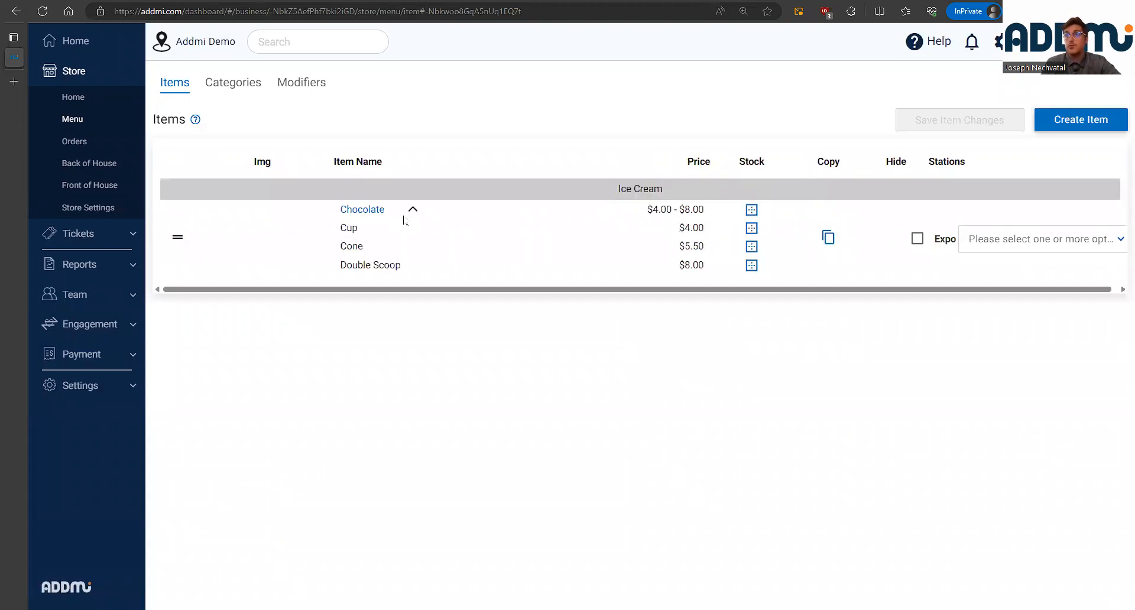
pyautogui.doubleClick(349, 230)
pyautogui.doubleClick(351, 247)
pyautogui.doubleClick(355, 265)
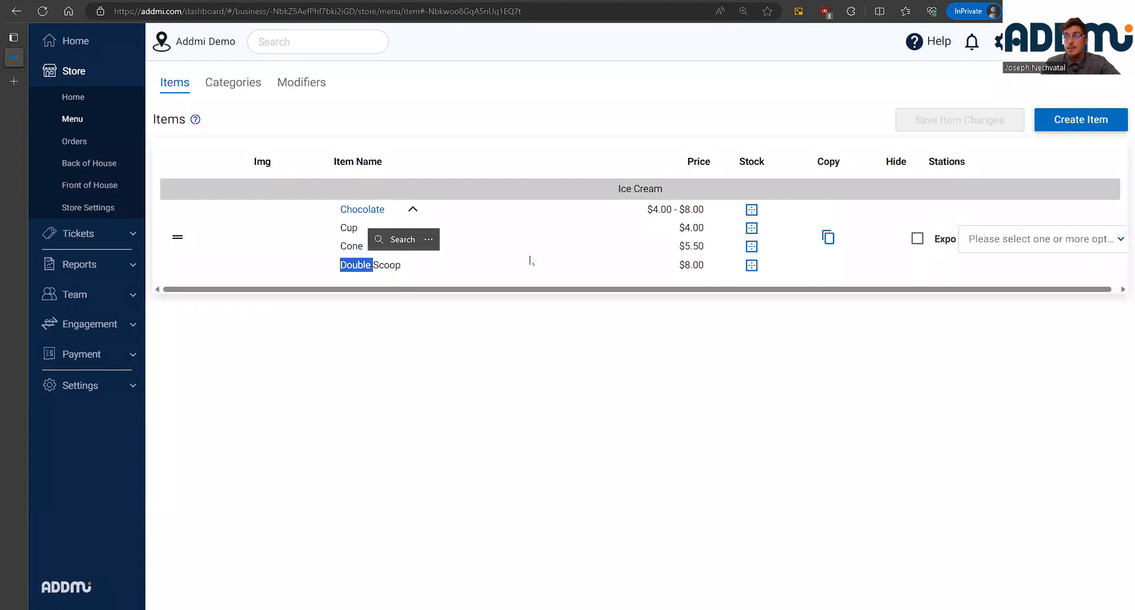
pyautogui.click(686, 265)
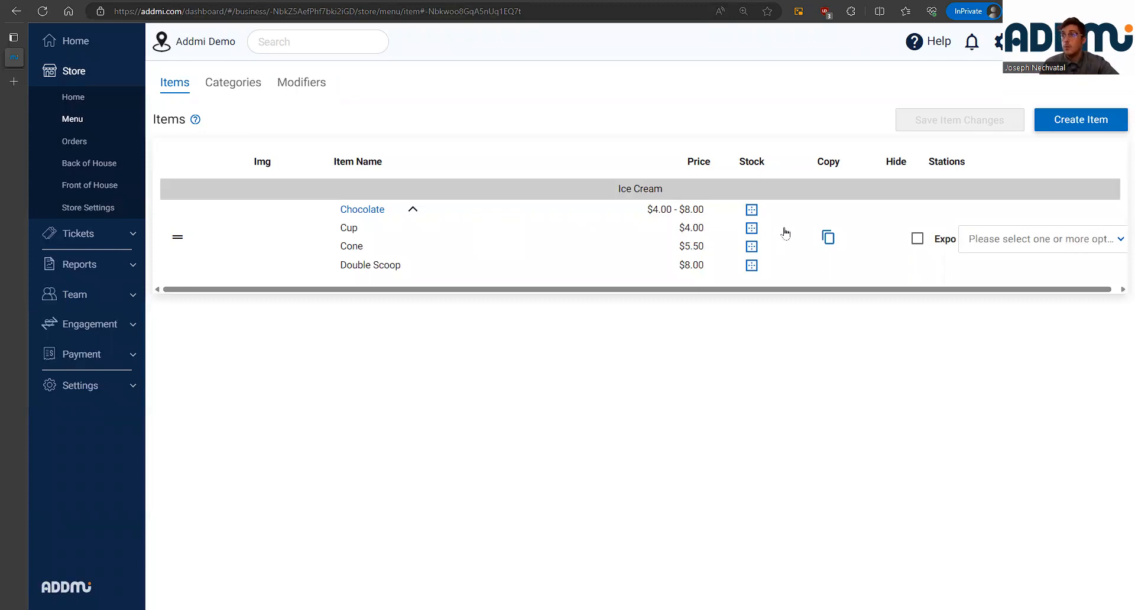
# - Duplicate the Chocolate item, rename the copy to Vanilla, save it and check its variations in the item list
pyautogui.click(829, 238)
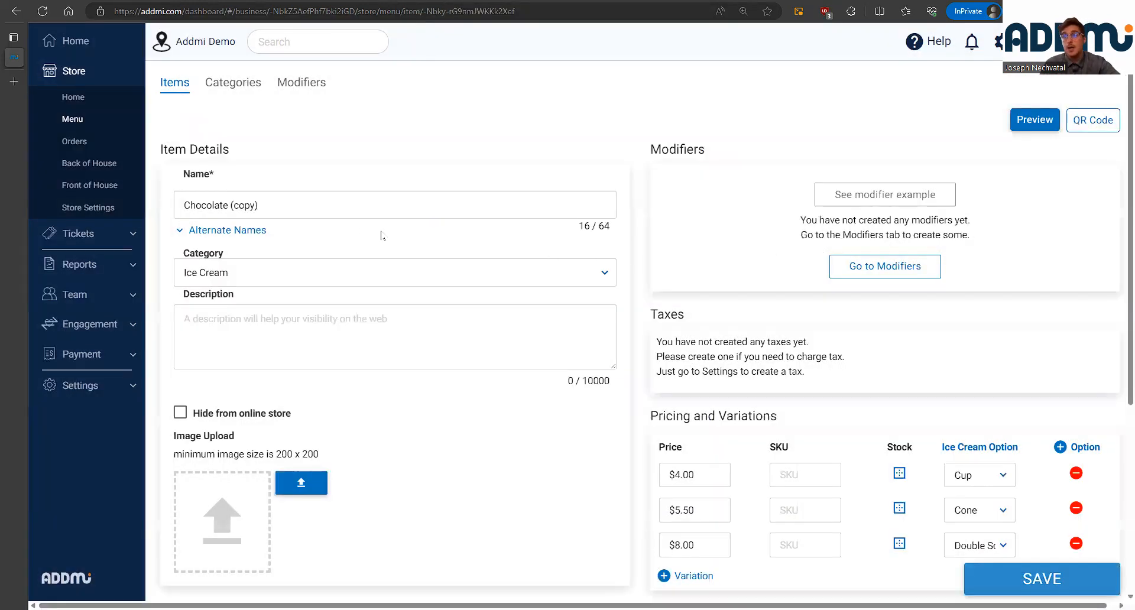
pyautogui.moveTo(303, 206); pyautogui.dragTo(176, 217)
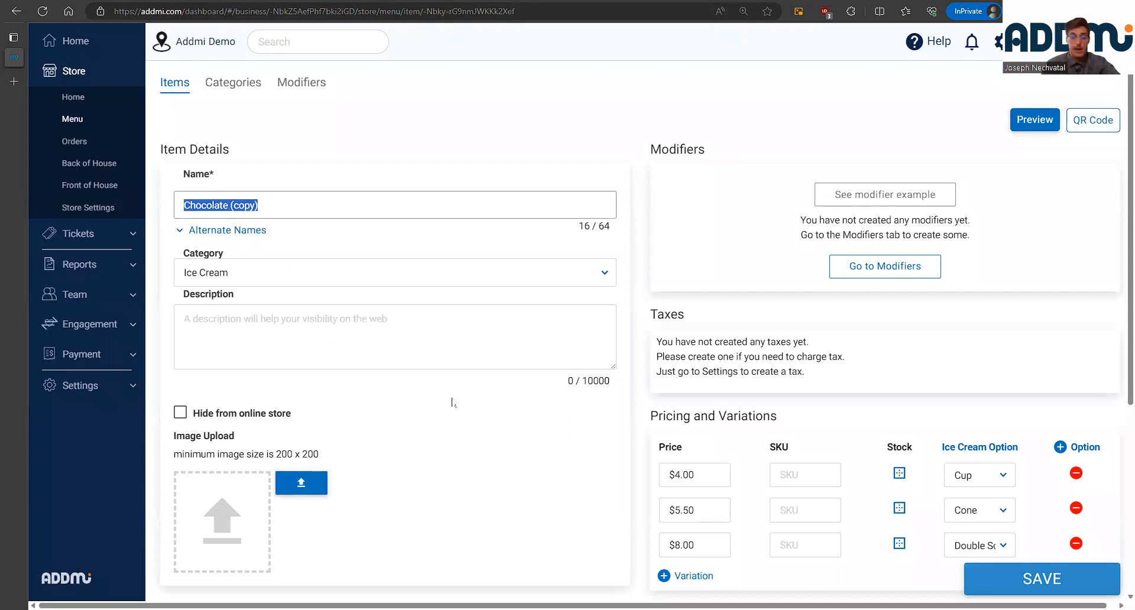
pyautogui.write('Vanilla')
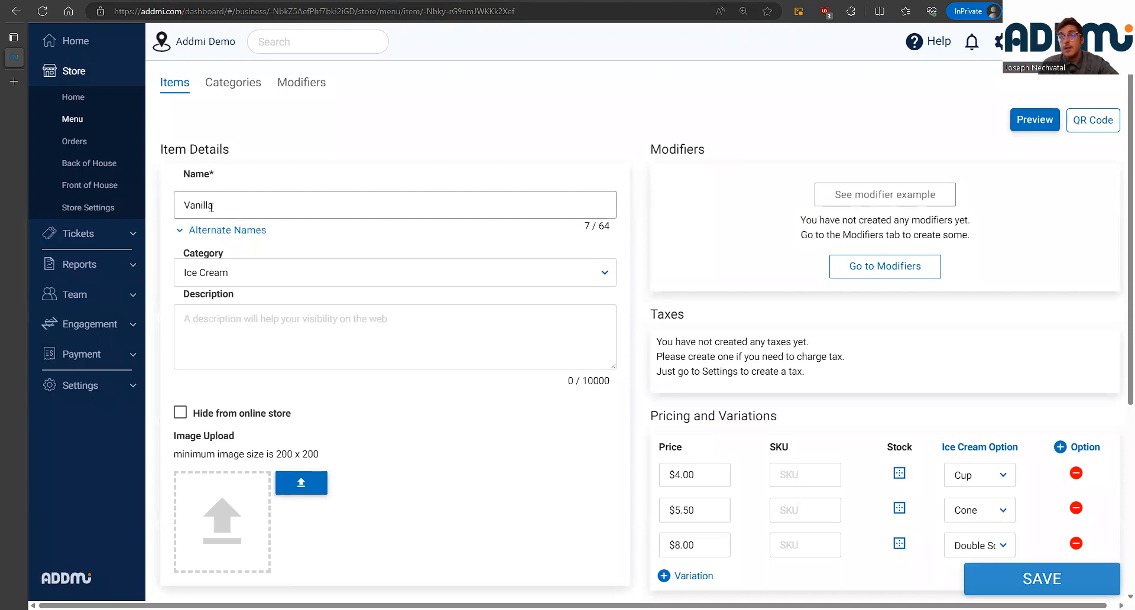
pyautogui.click(1013, 581)
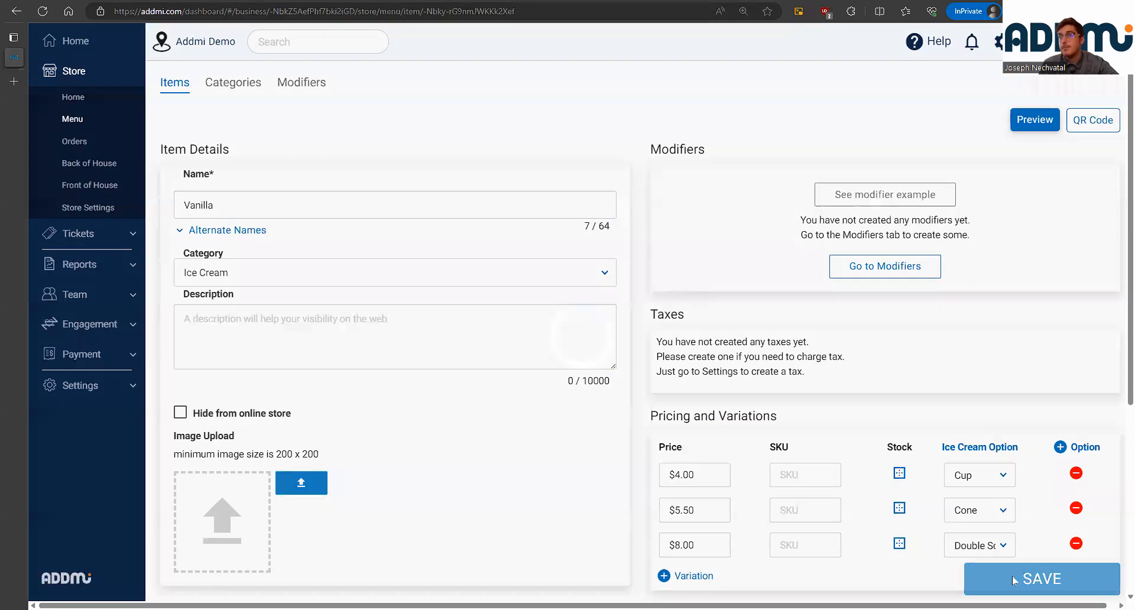
pyautogui.click(387, 252)
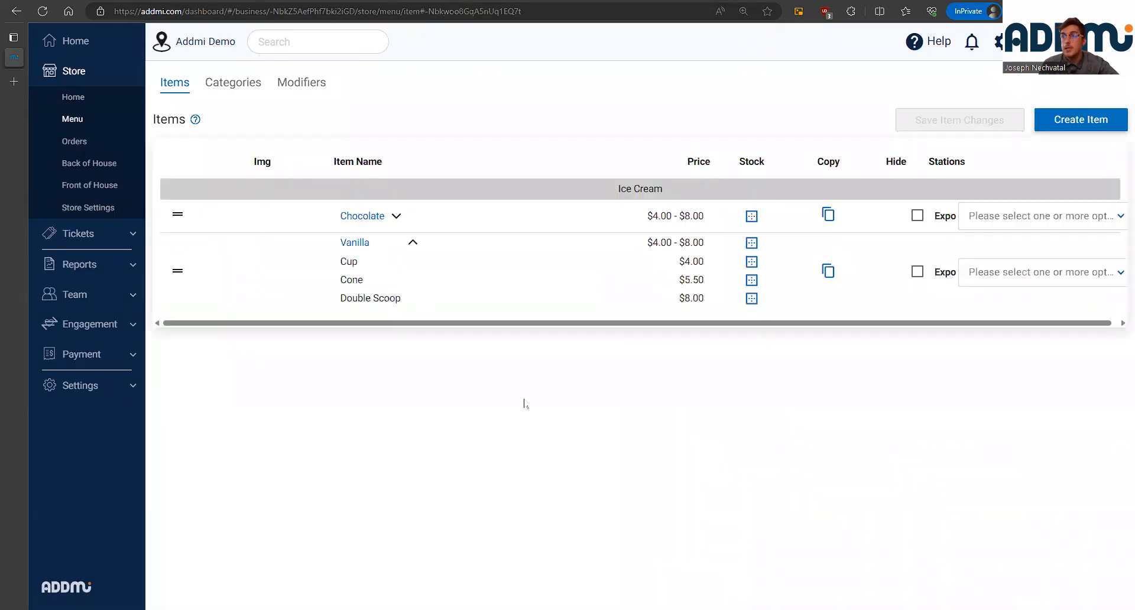
pyautogui.click(414, 245)
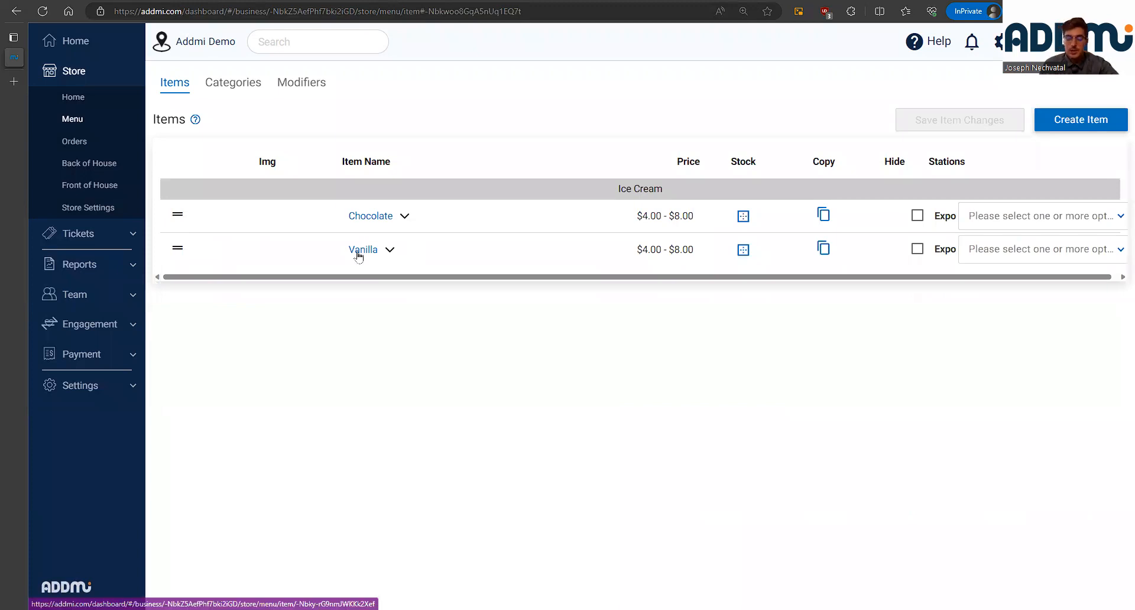
# - Duplicate the Vanilla item, rename the copy to Cookie Dough and save it
pyautogui.click(823, 249)
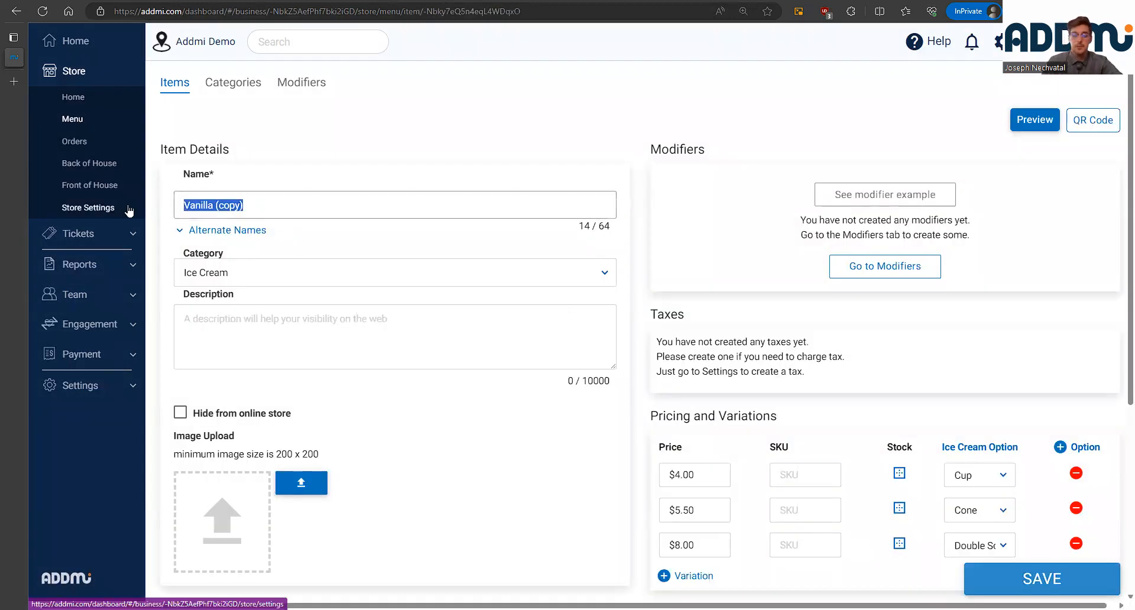
pyautogui.write('Cookie')
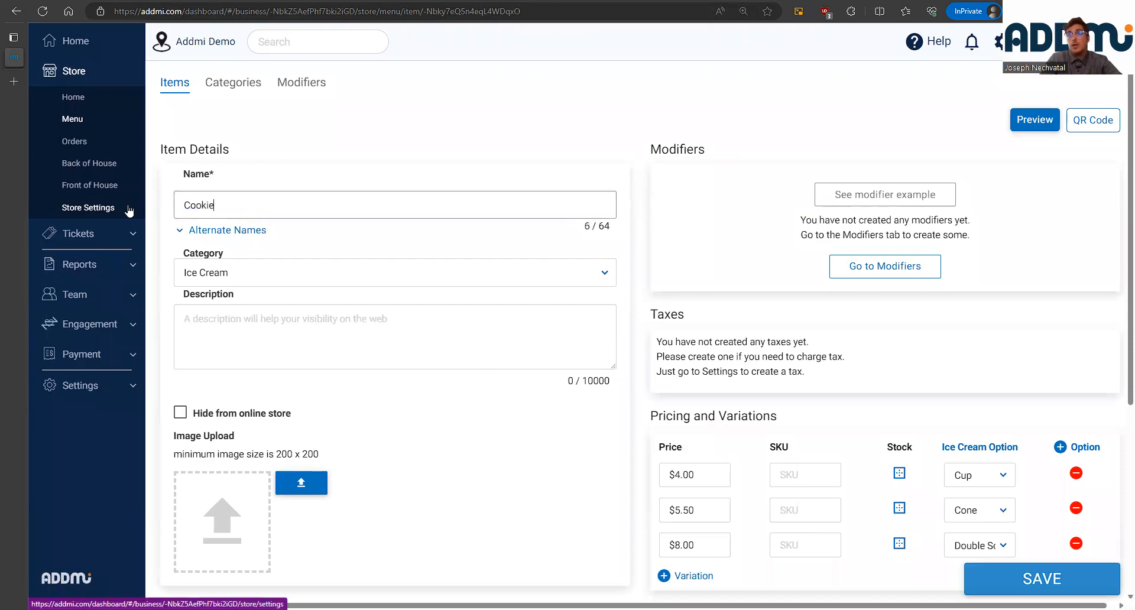
pyautogui.write(' Dough')
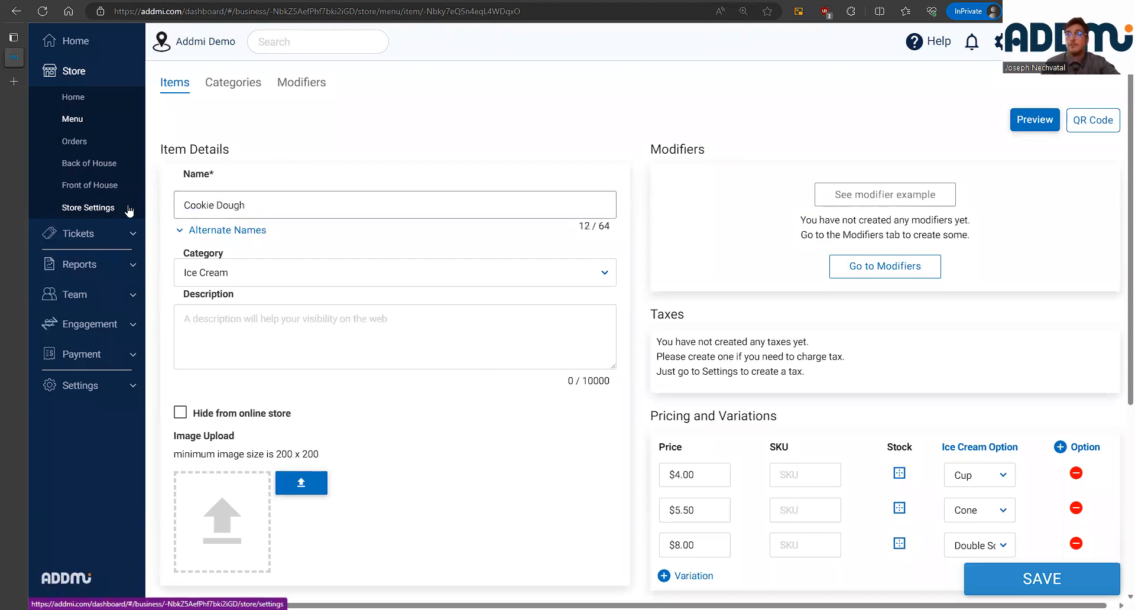
pyautogui.click(1021, 578)
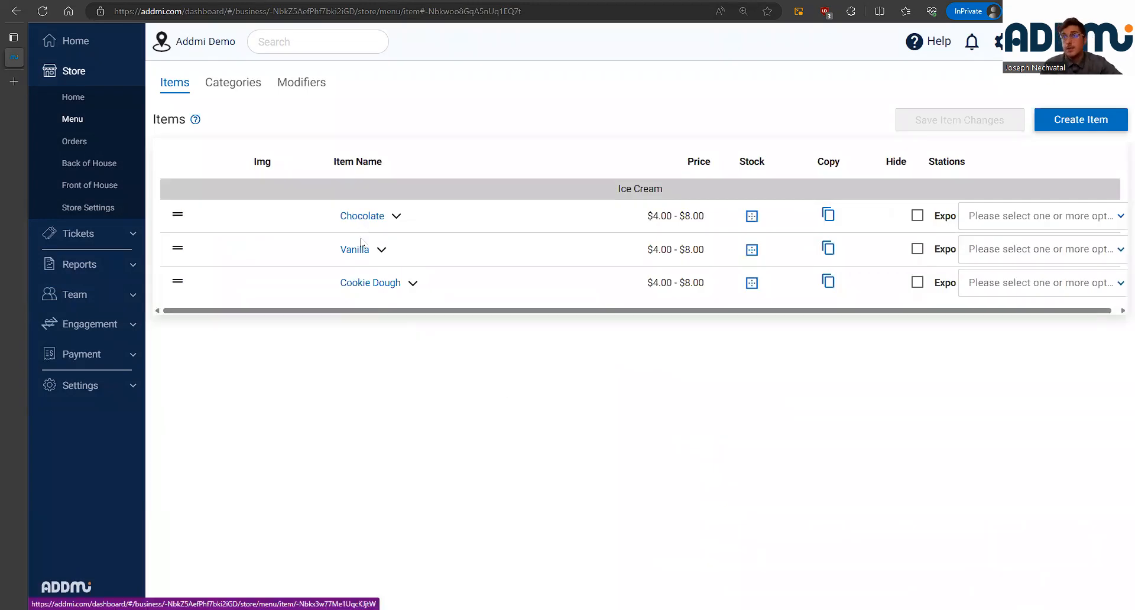
# - Start a new modifier set for the store menu and name it Toppings
pyautogui.click(302, 89)
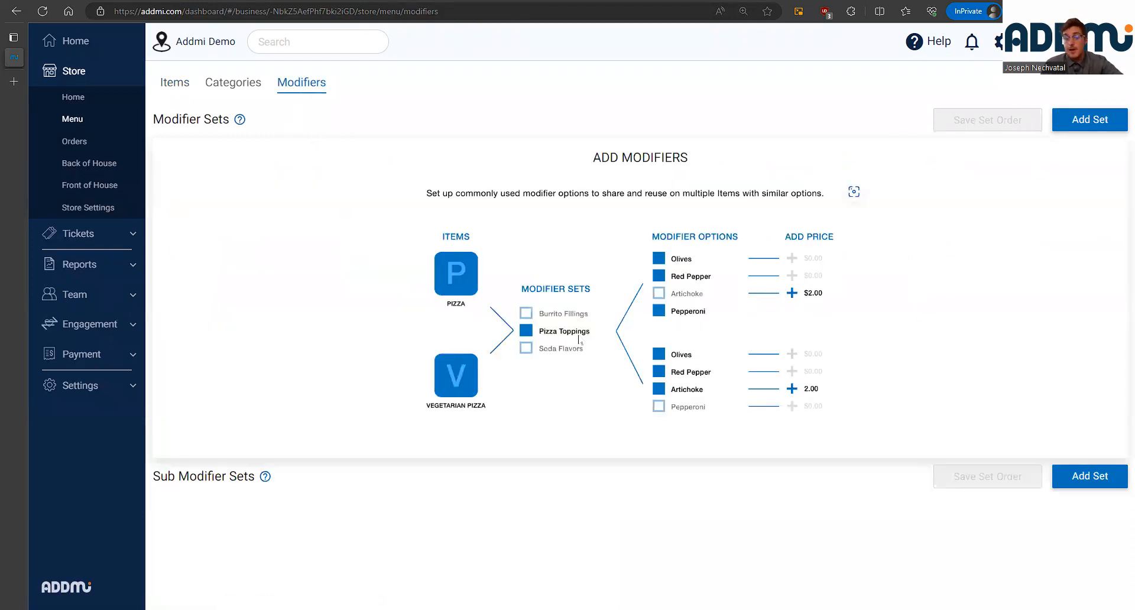
pyautogui.hotkey('ctrl', '+')
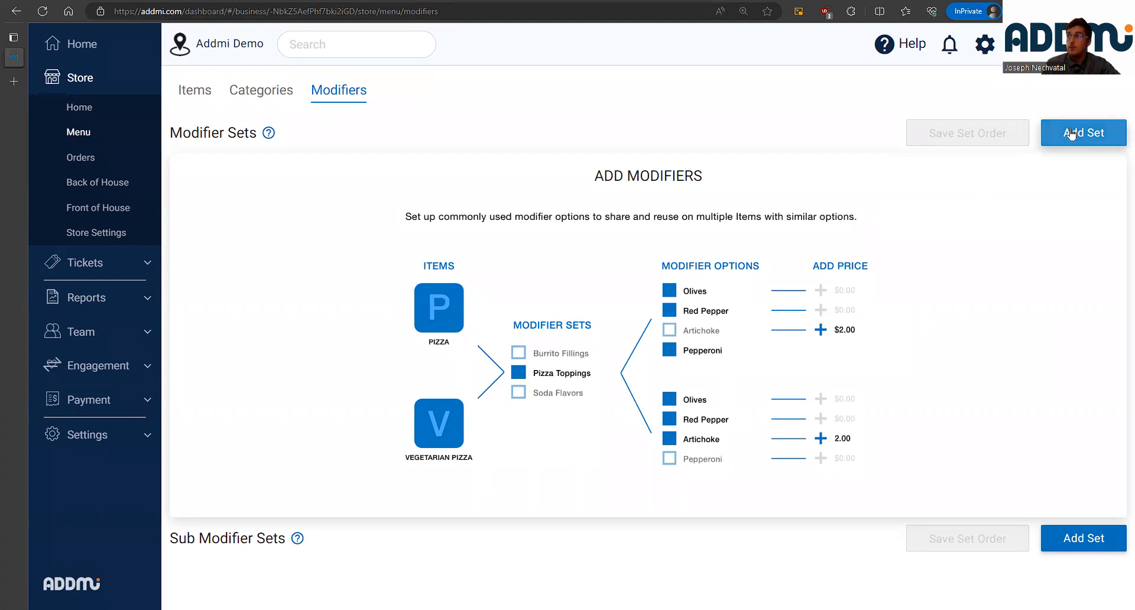
pyautogui.hotkey('ctrl', '-')
pyautogui.hotkey('ctrl', '-')
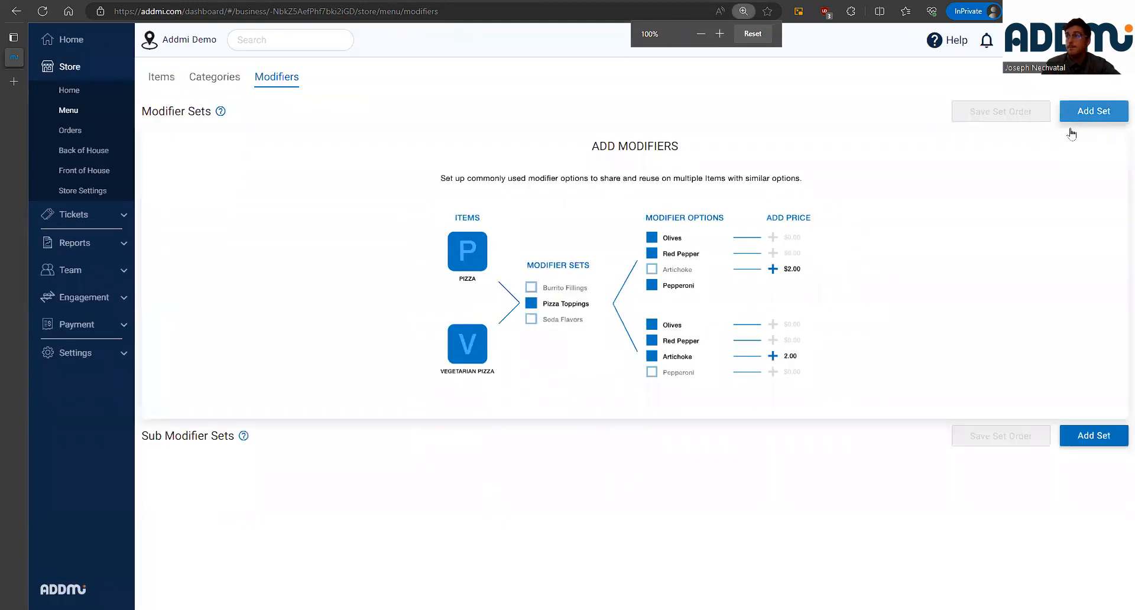
pyautogui.click(1078, 110)
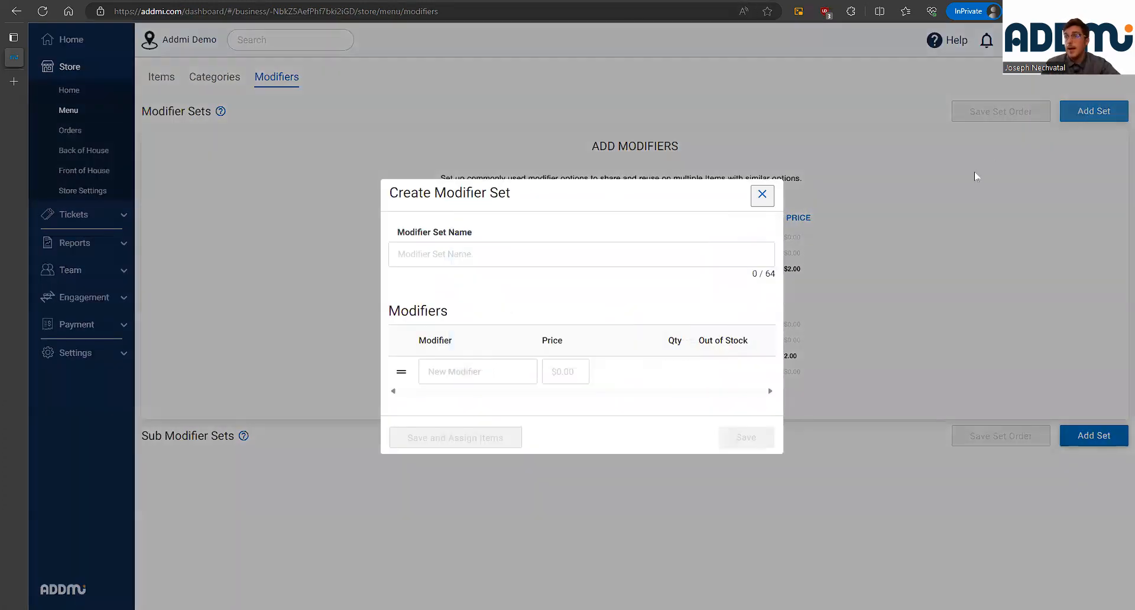
pyautogui.click(470, 251)
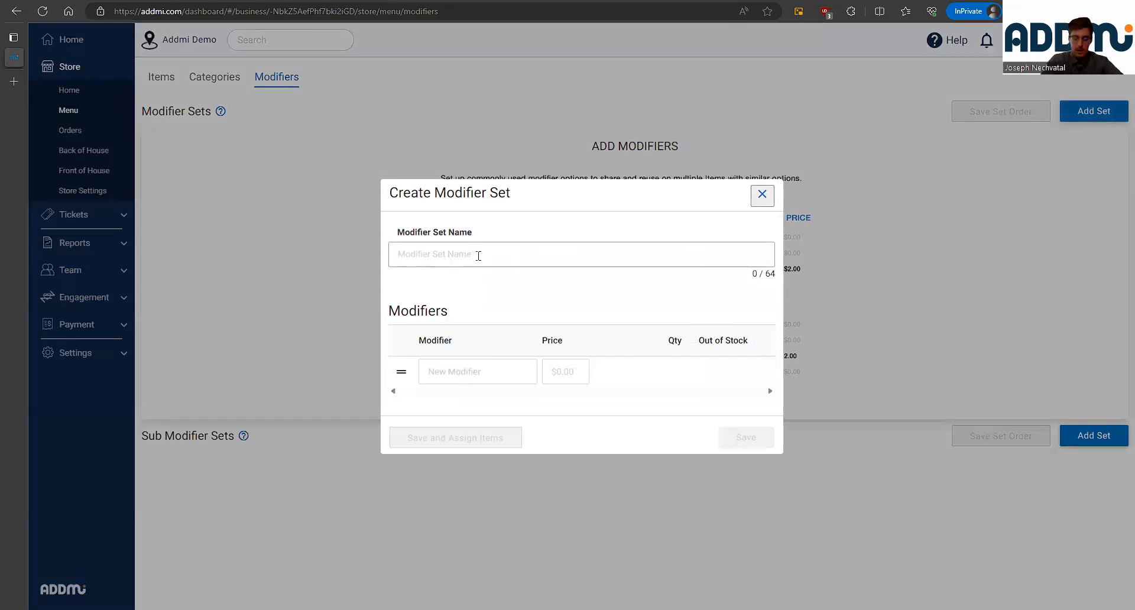
pyautogui.write('Toppings')
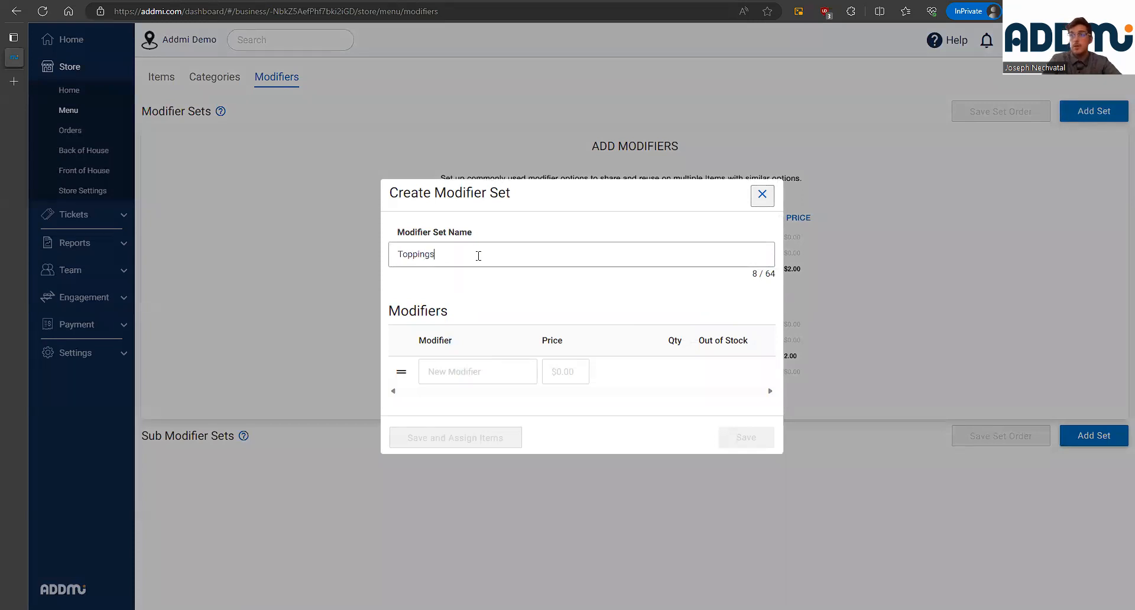
# - Add Sprinkles and Chocolate Chips as the first two modifiers of the Toppings set
pyautogui.click(509, 372)
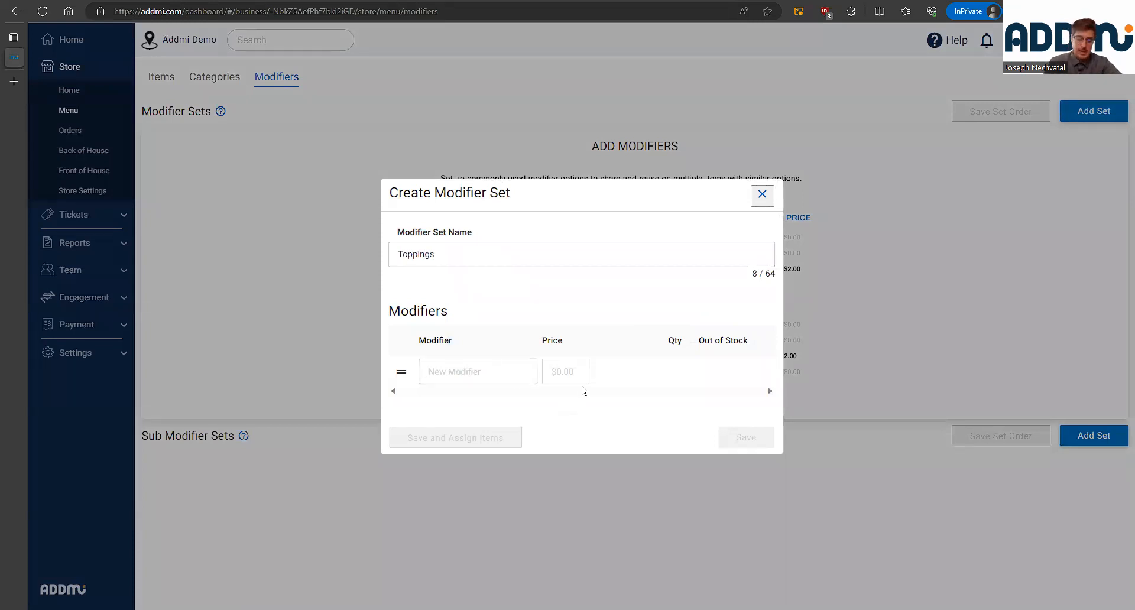
pyautogui.write('Sprinkles')
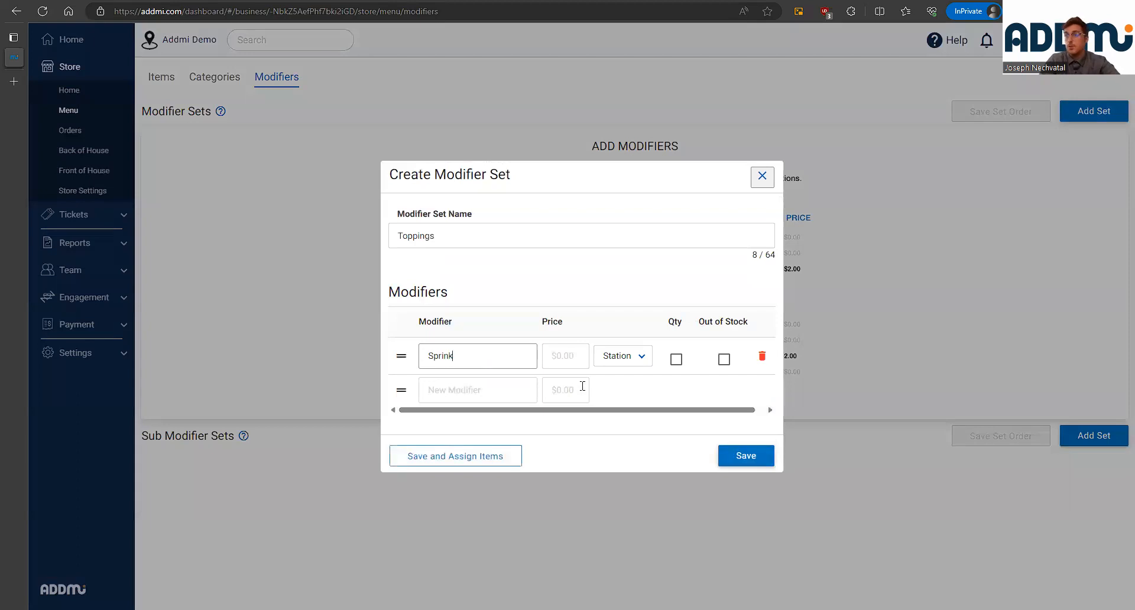
pyautogui.click(523, 392)
pyautogui.write('chi')
pyautogui.press('BackSpace')
pyautogui.write('o')
pyautogui.press('BackSpace')
pyautogui.press('BackSpace')
pyautogui.press('BackSpace')
pyautogui.write('Ch')
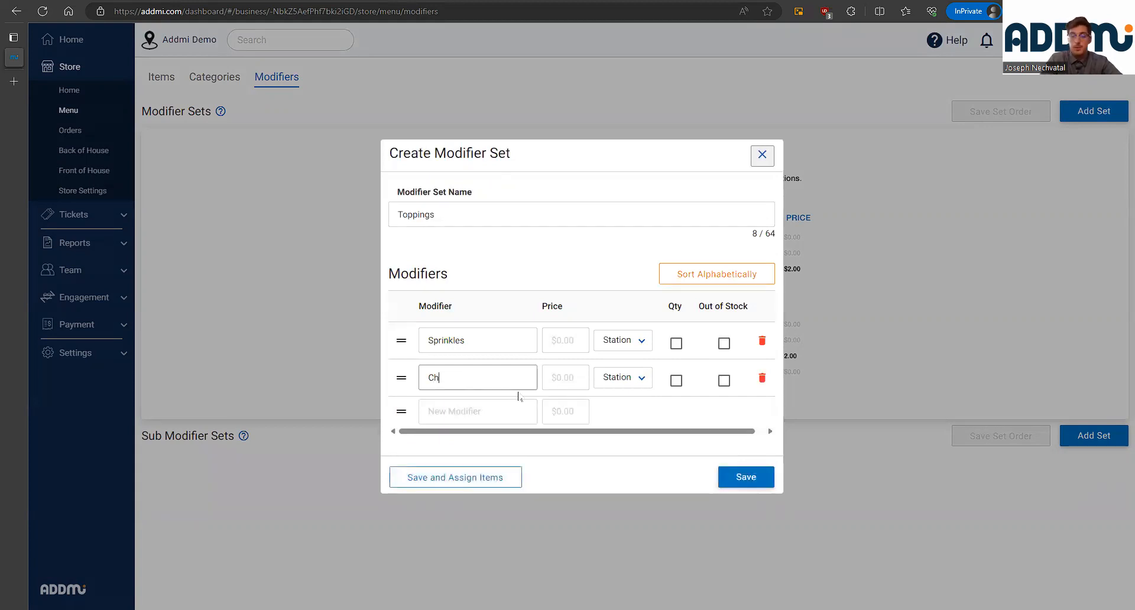
pyautogui.write('ocolat')
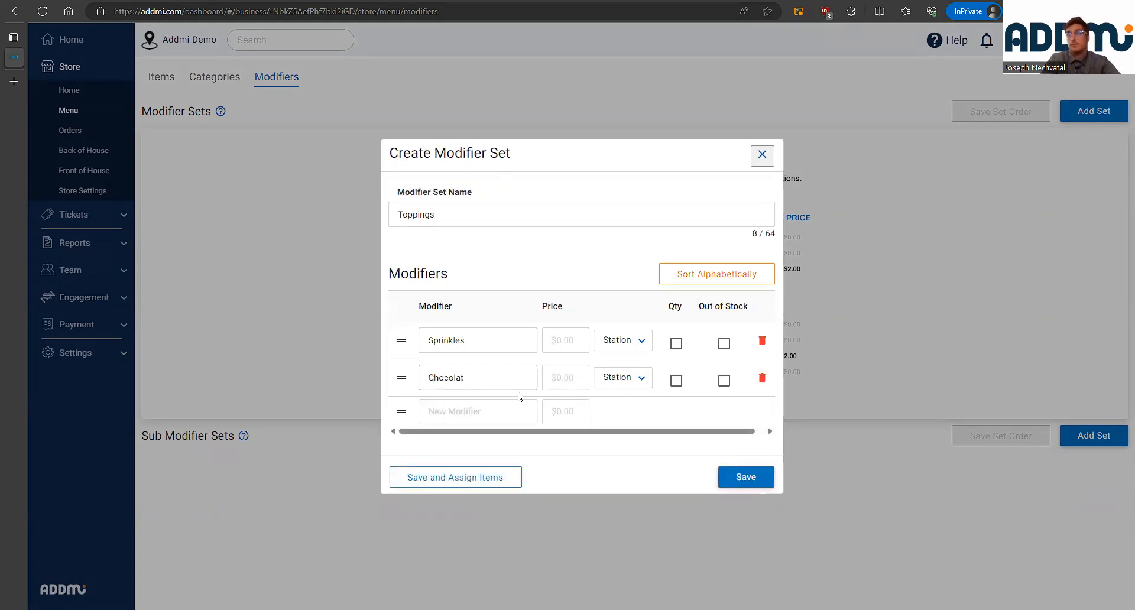
pyautogui.write('e Chip')
pyautogui.press('BackSpace')
pyautogui.press('BackSpace')
pyautogui.write('ips')
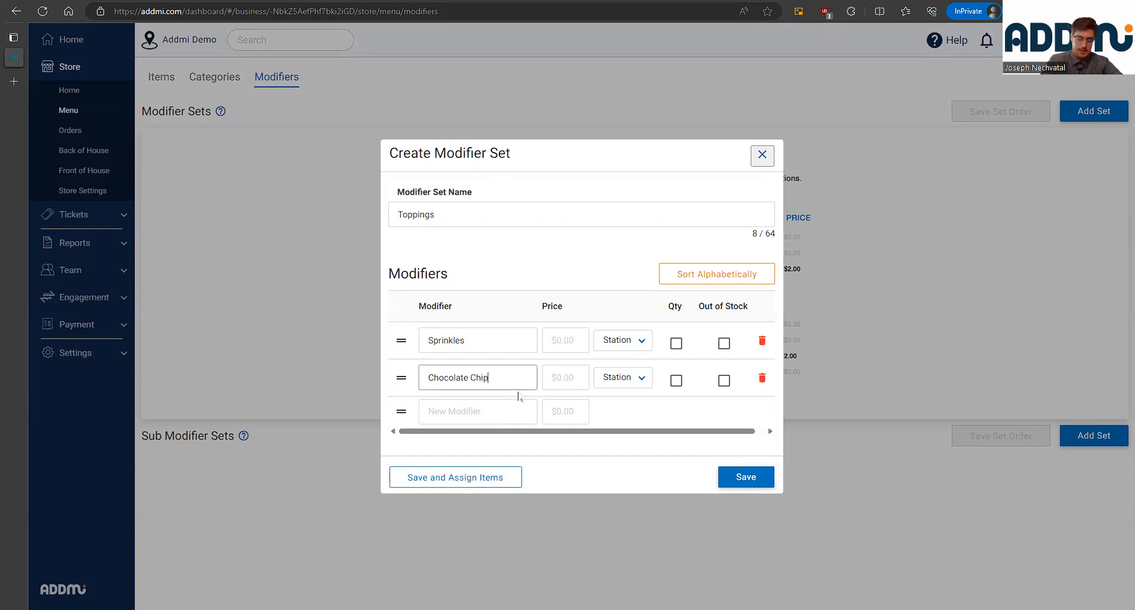
# - Add Oreo Crumble and Chocolate Syrup as further modifiers of the Toppings set
pyautogui.click(470, 407)
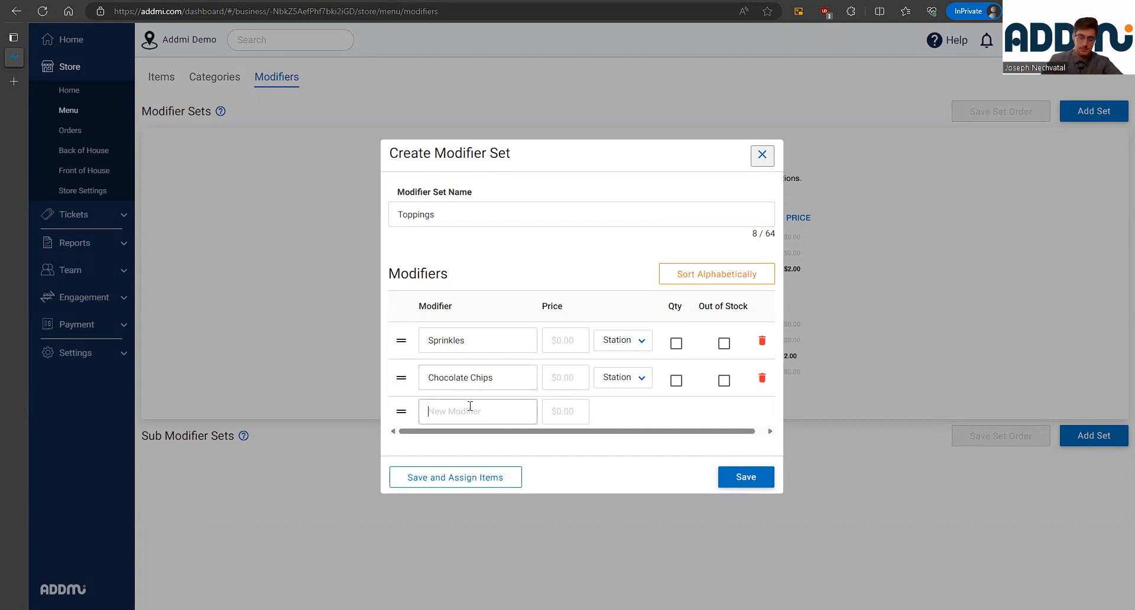
pyautogui.write('reo')
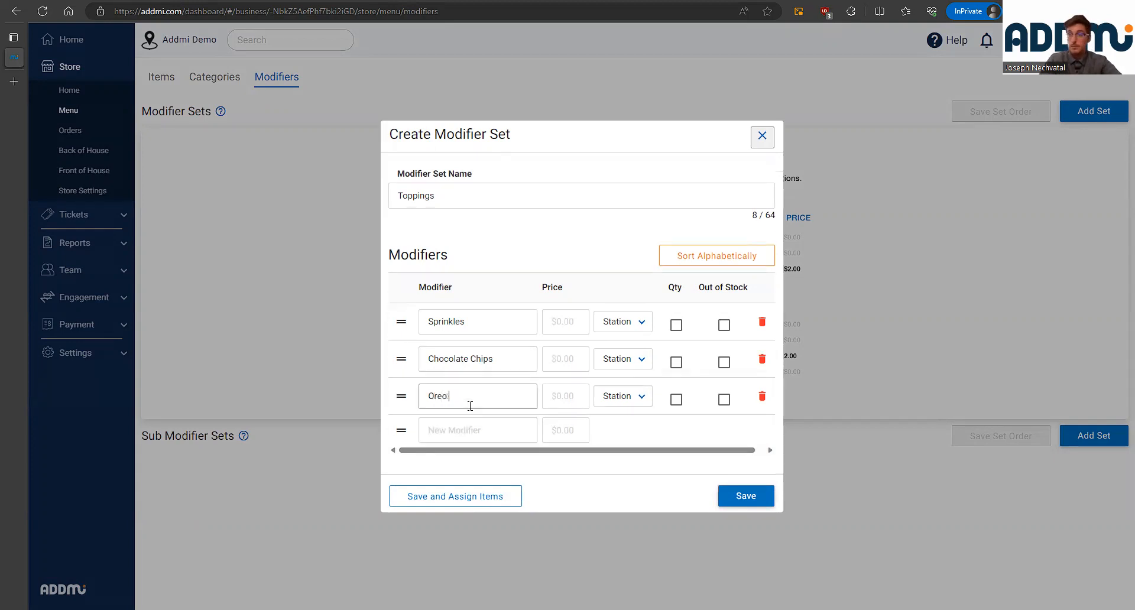
pyautogui.write(' Crumble')
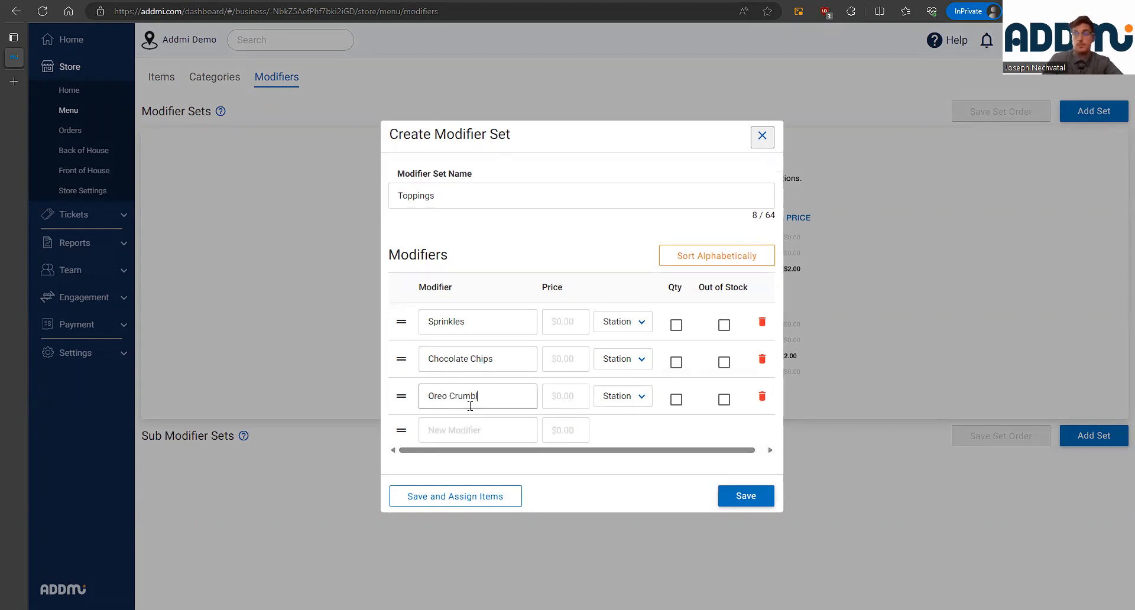
pyautogui.click(470, 431)
pyautogui.write('Co')
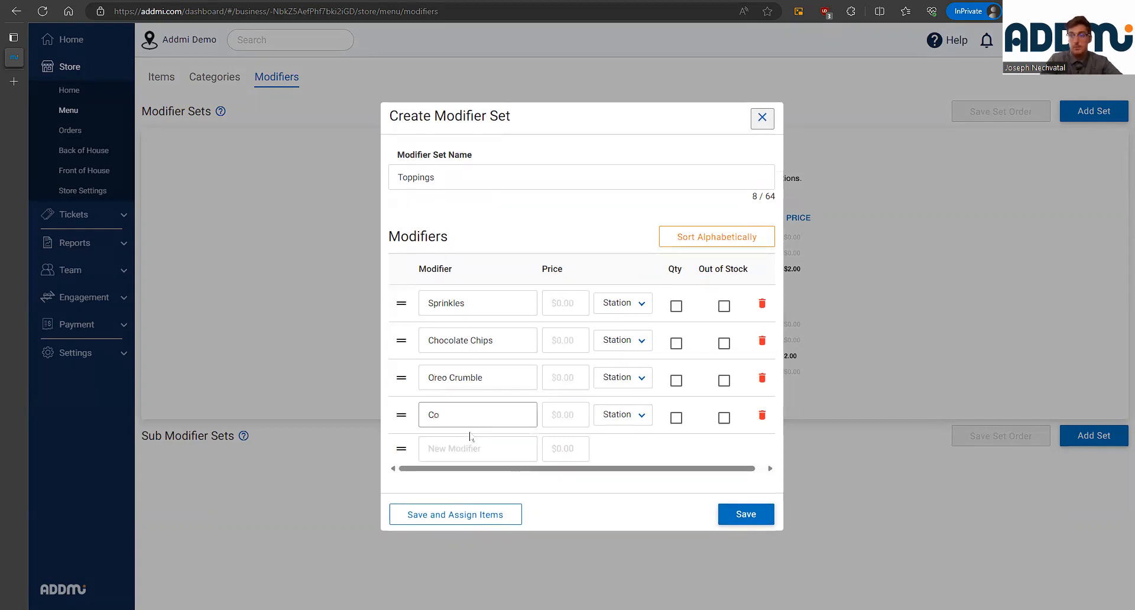
pyautogui.press('BackSpace')
pyautogui.write('ho')
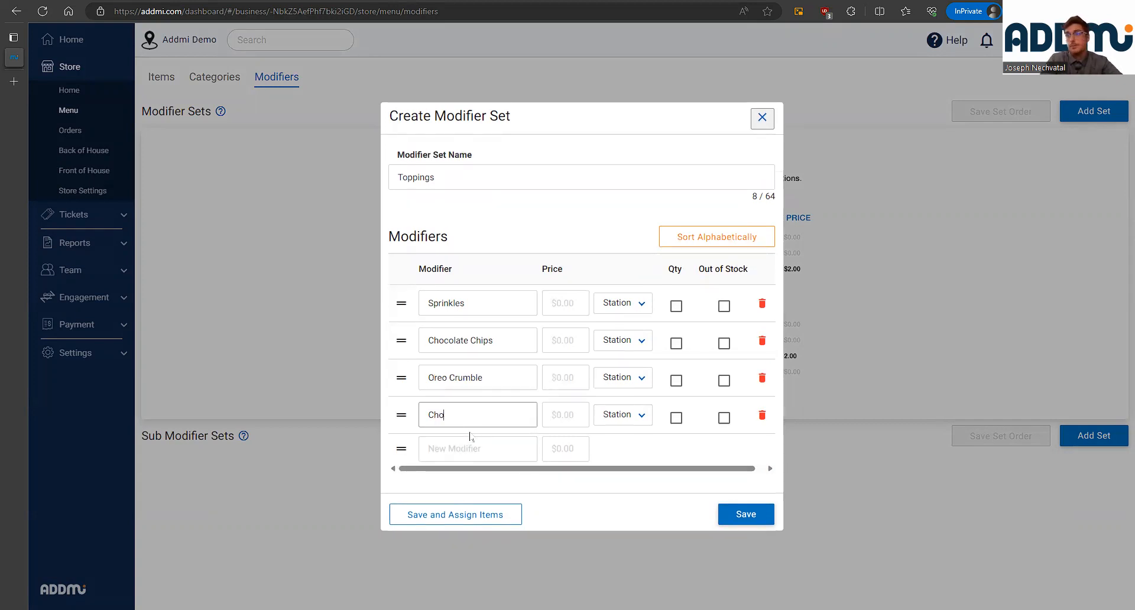
pyautogui.write('colate Syrup')
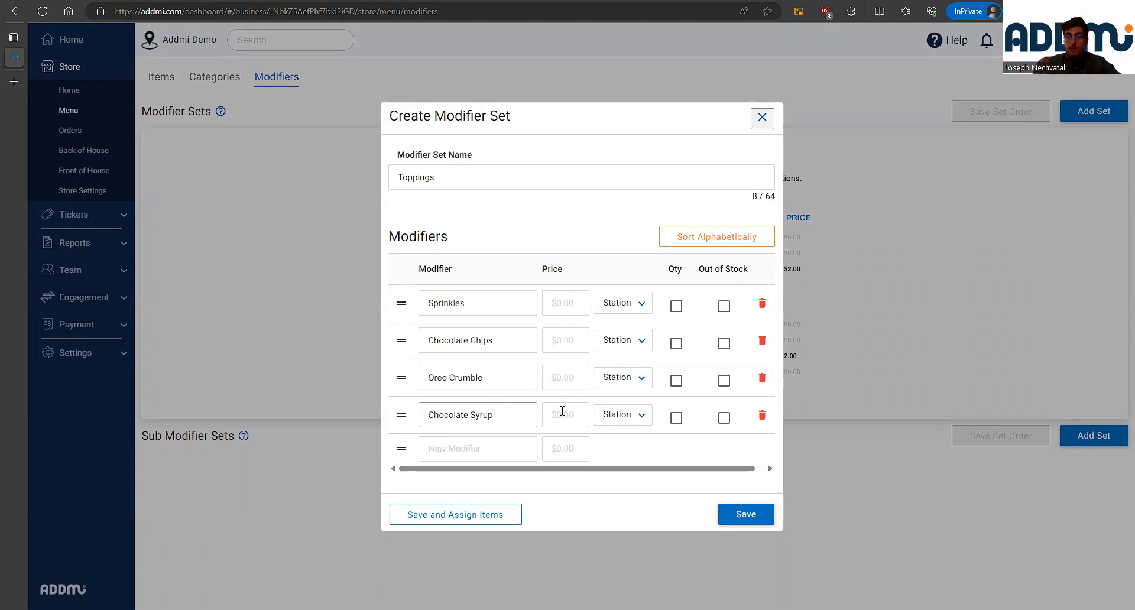
# - Price Sprinkles, Chocolate Chips, Oreo Crumble and Chocolate Syrup at $0.50 each
pyautogui.click(576, 307)
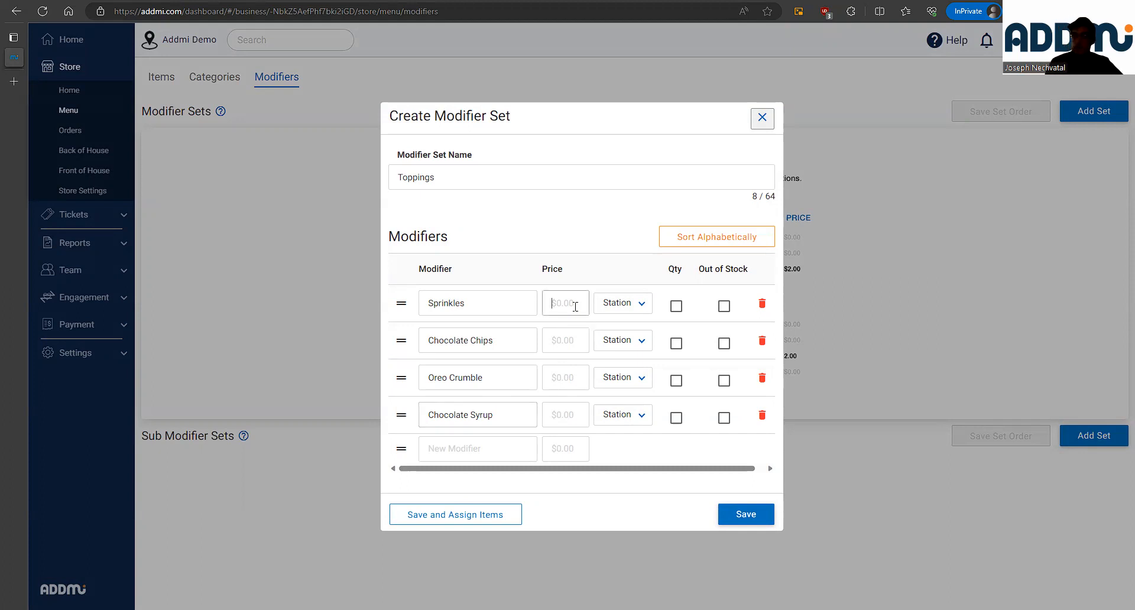
pyautogui.write('0.50')
pyautogui.click(576, 332)
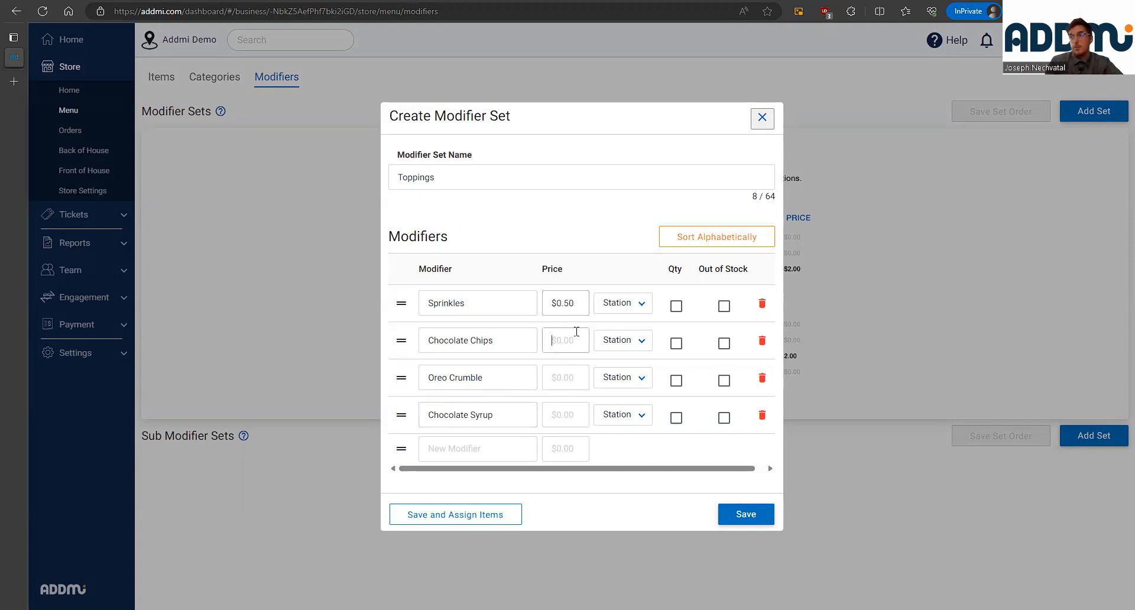
pyautogui.write('0.50')
pyautogui.click(581, 379)
pyautogui.write('0.50')
pyautogui.click(568, 417)
pyautogui.write('0.50')
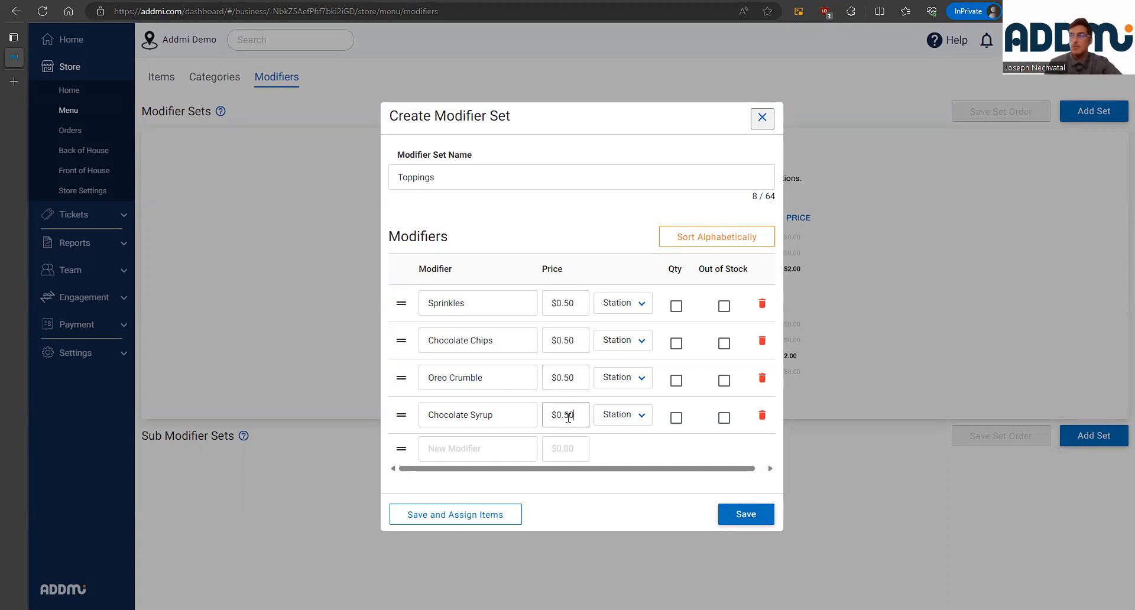
# - Check the station choices for Sprinkles and enable the Qty option for all four toppings
pyautogui.click(619, 453)
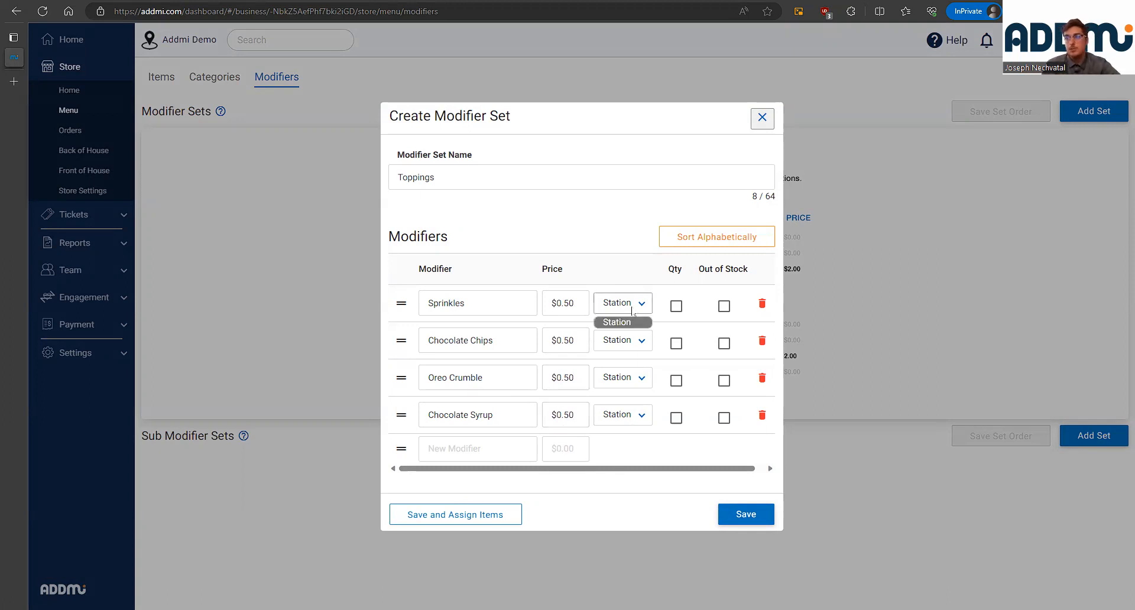
pyautogui.click(676, 306)
pyautogui.click(676, 343)
pyautogui.click(676, 380)
pyautogui.click(676, 418)
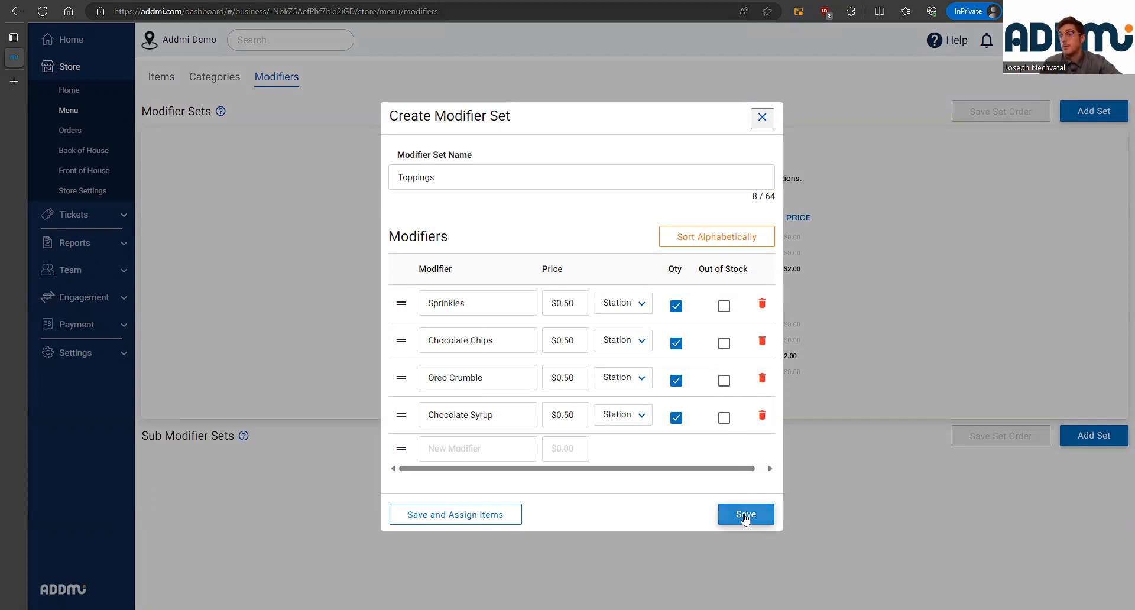
# - Save the Toppings set and assign it to the Chocolate, Vanilla and Cookie Dough items
pyautogui.click(490, 516)
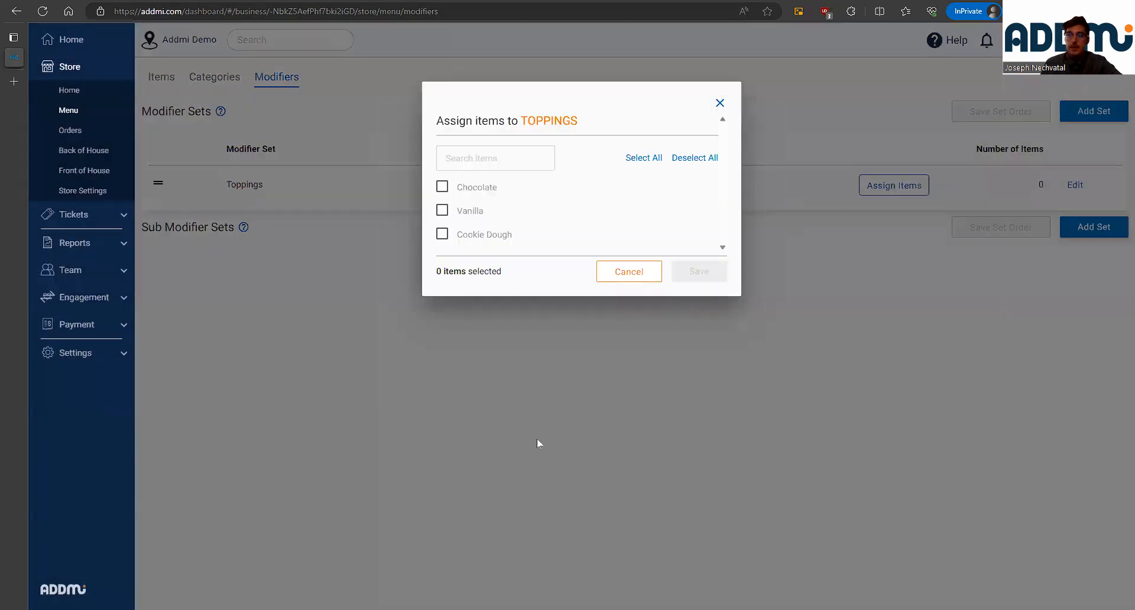
pyautogui.click(442, 187)
pyautogui.click(442, 210)
pyautogui.click(443, 234)
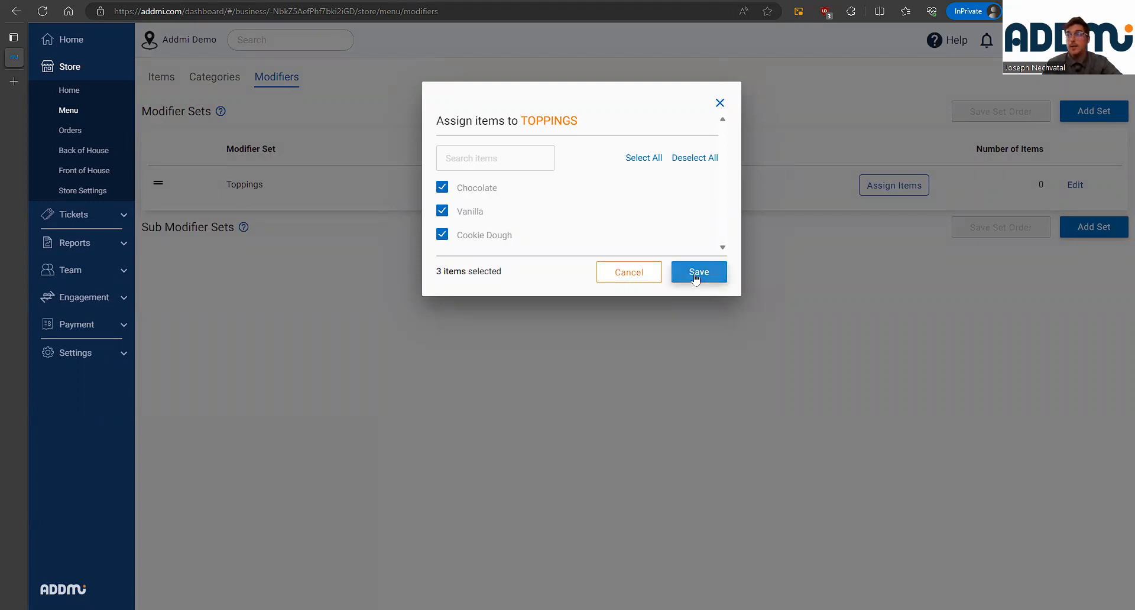
pyautogui.click(696, 278)
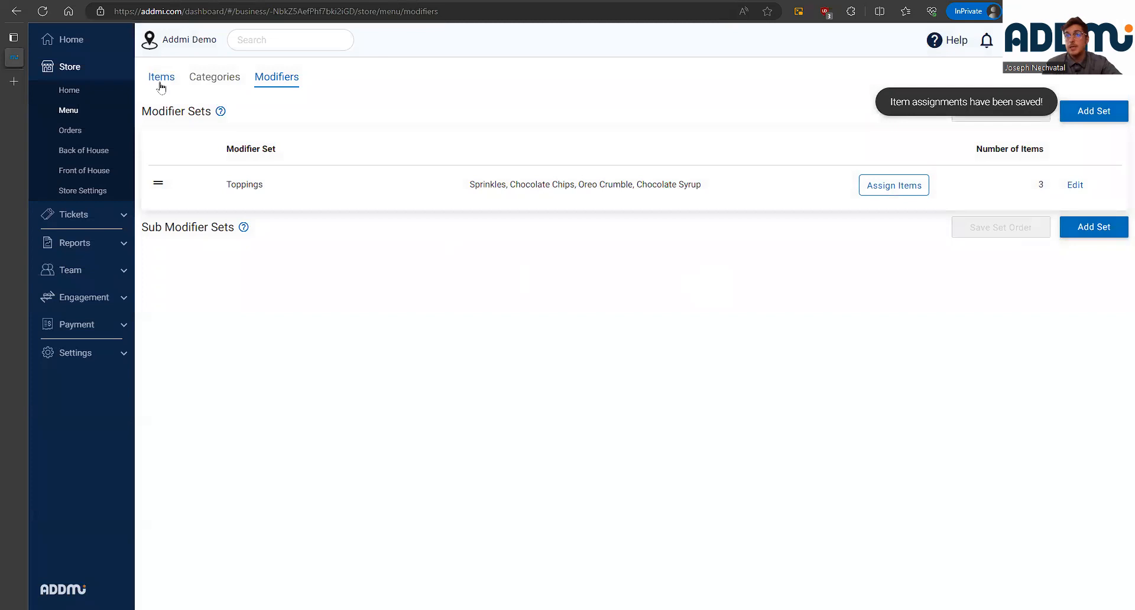
# - Review the Toppings customization choices for the Chocolate item, including required and maximum modifiers, and leave them without saving
pyautogui.click(161, 81)
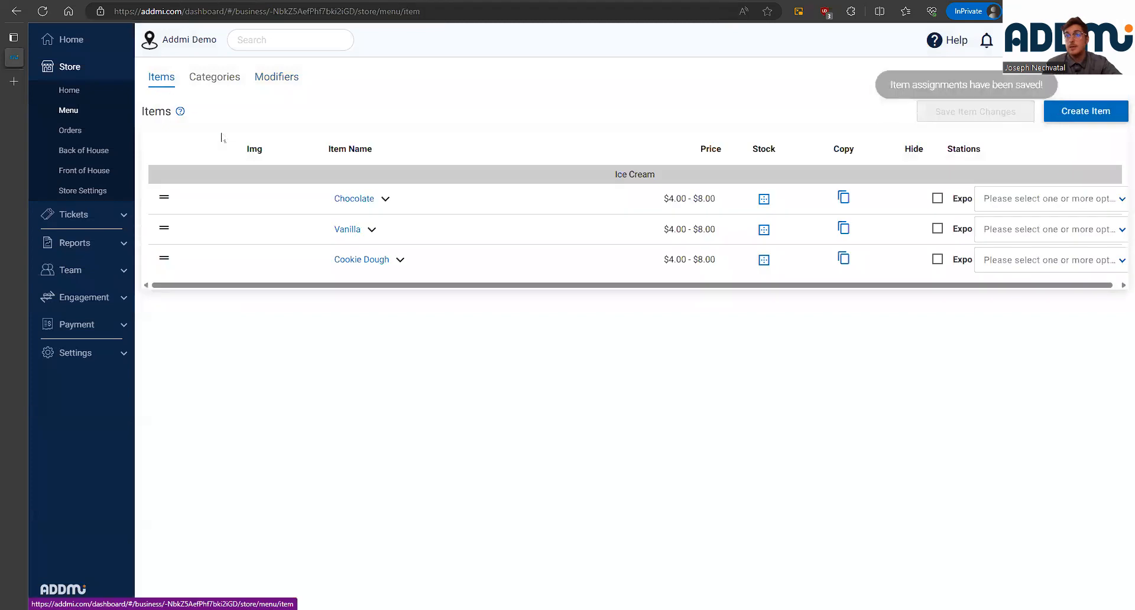
pyautogui.click(355, 201)
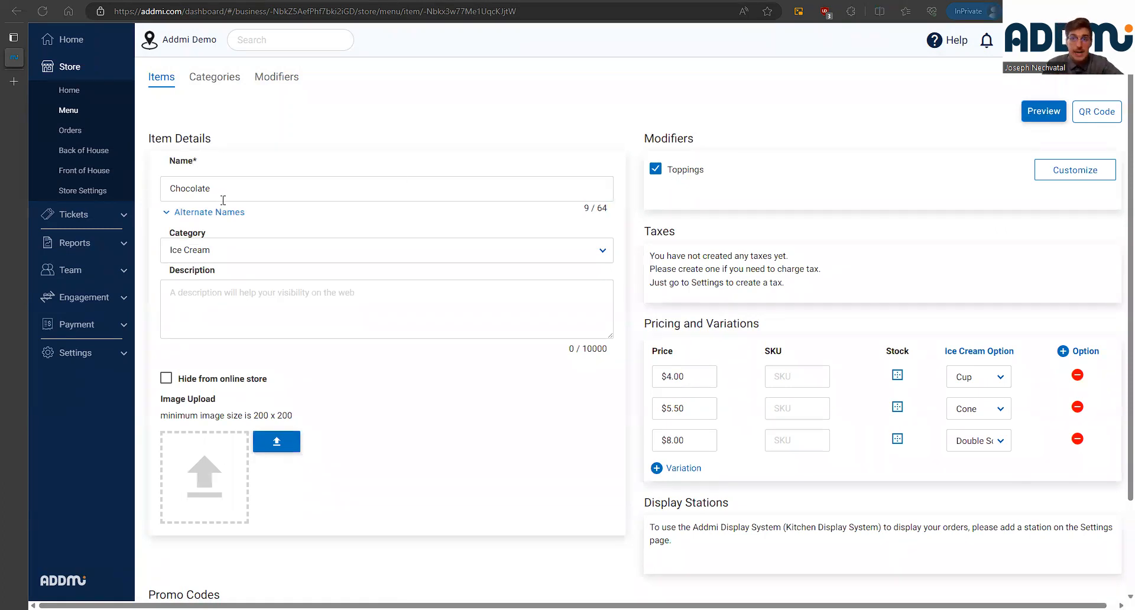
pyautogui.click(1086, 182)
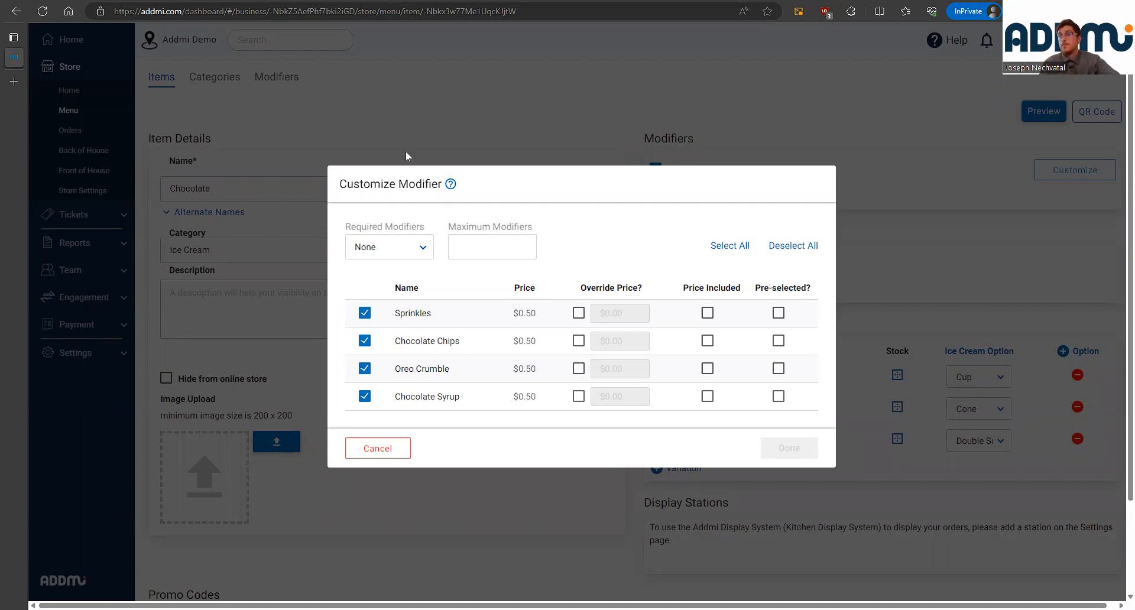
pyautogui.click(423, 249)
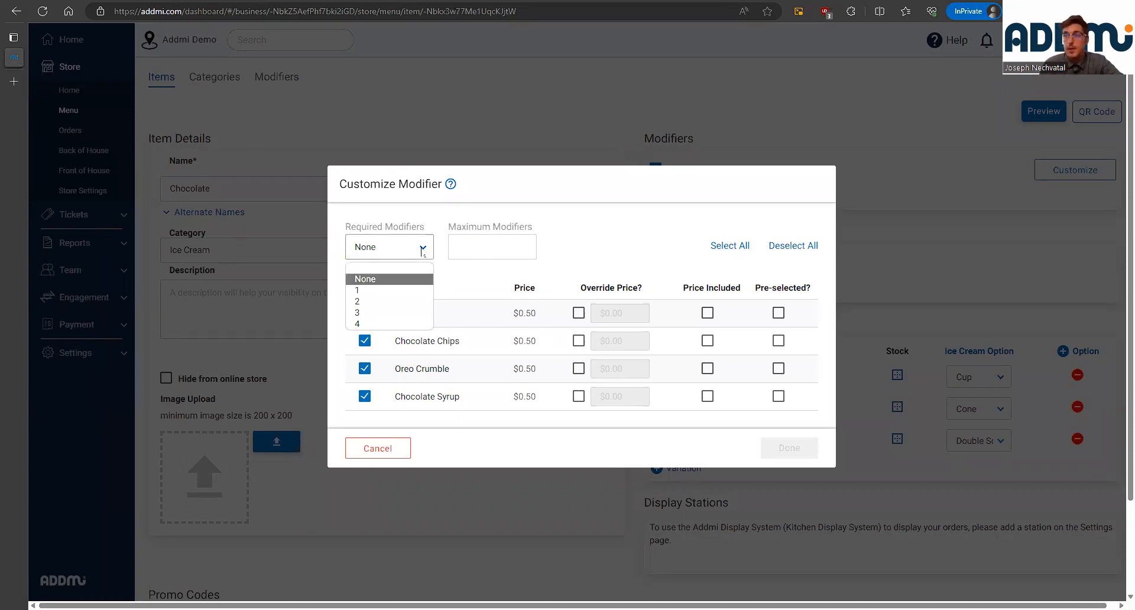
pyautogui.click(423, 251)
pyautogui.click(483, 249)
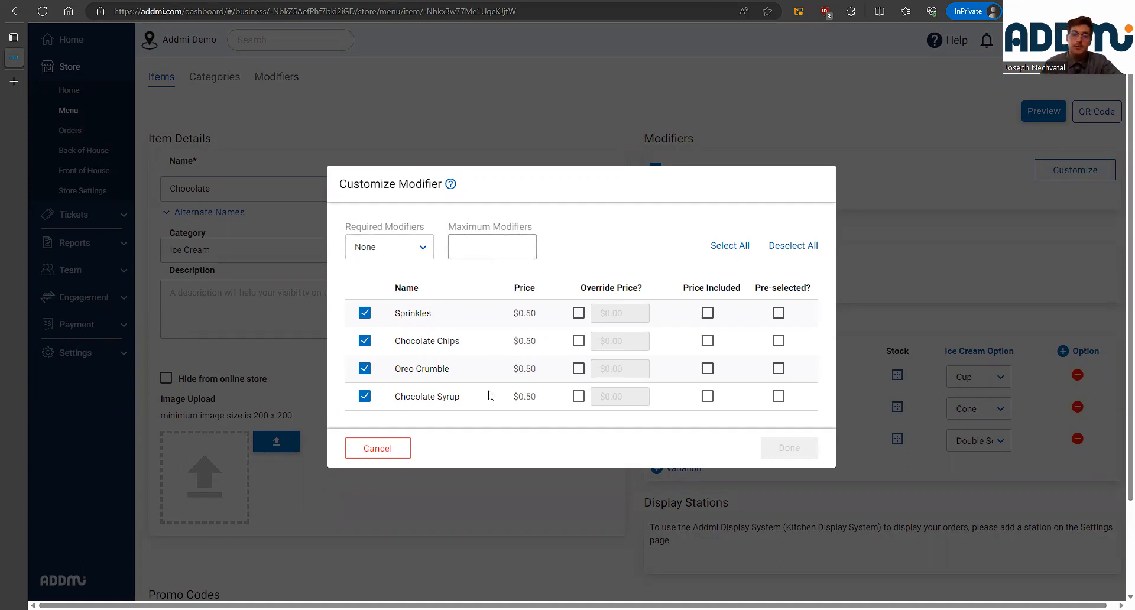
pyautogui.doubleClick(520, 313)
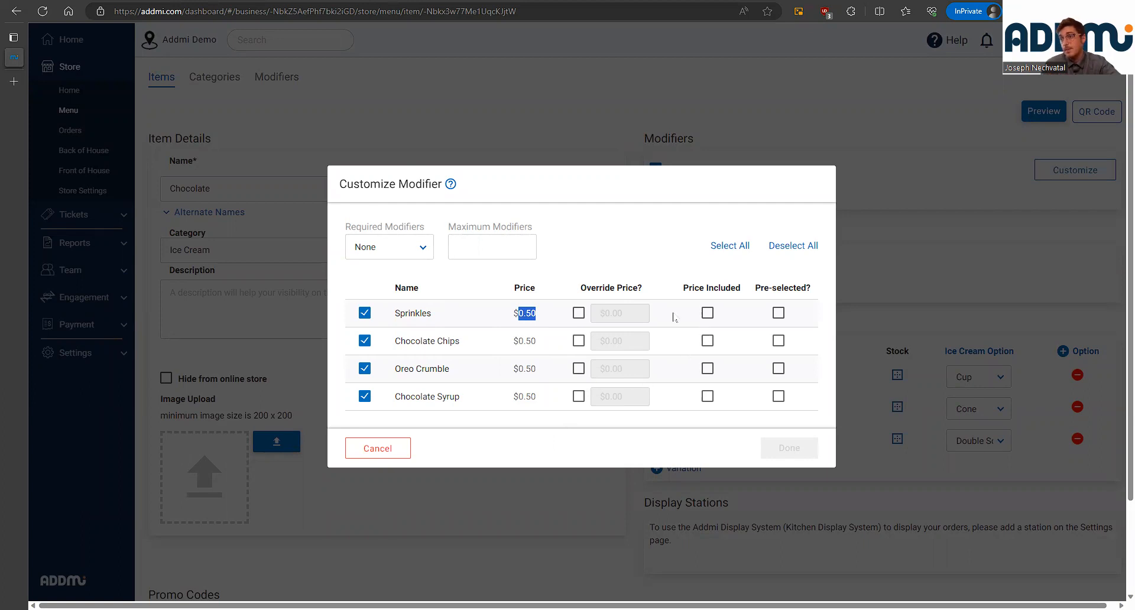
pyautogui.click(618, 278)
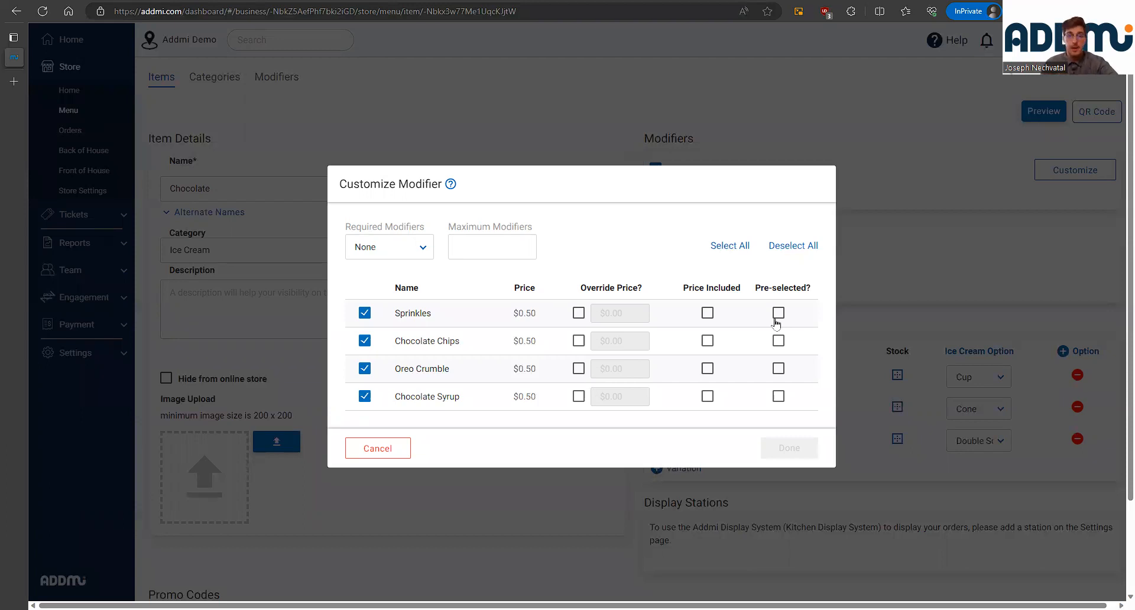
pyautogui.click(403, 450)
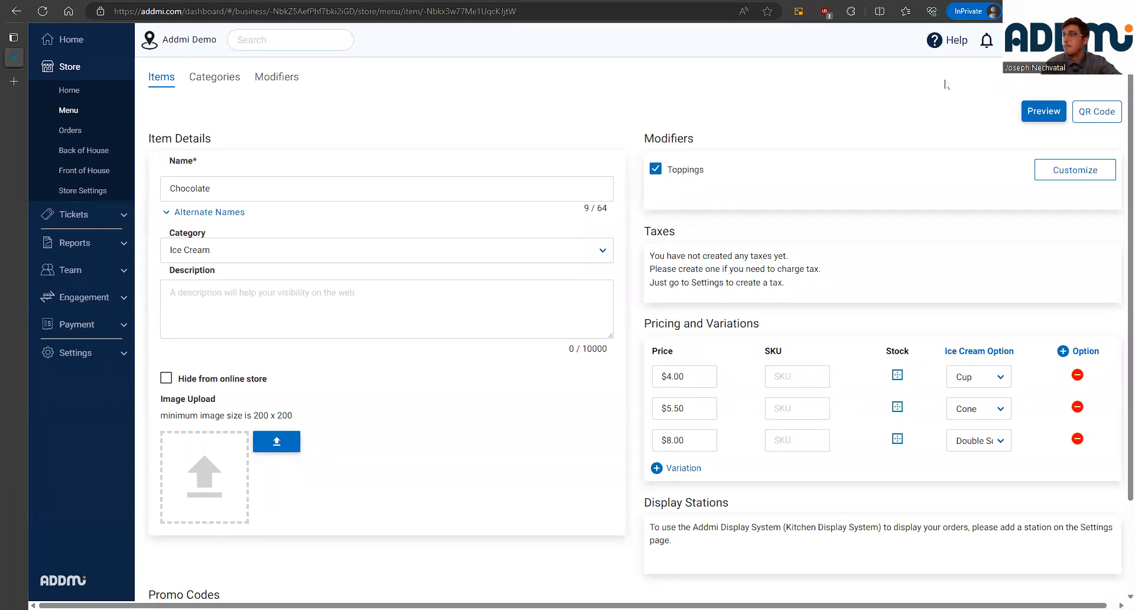
# - Open the Addmi Demo online store and choose the Cone option for the Chocolate ice cream
pyautogui.click(1014, 41)
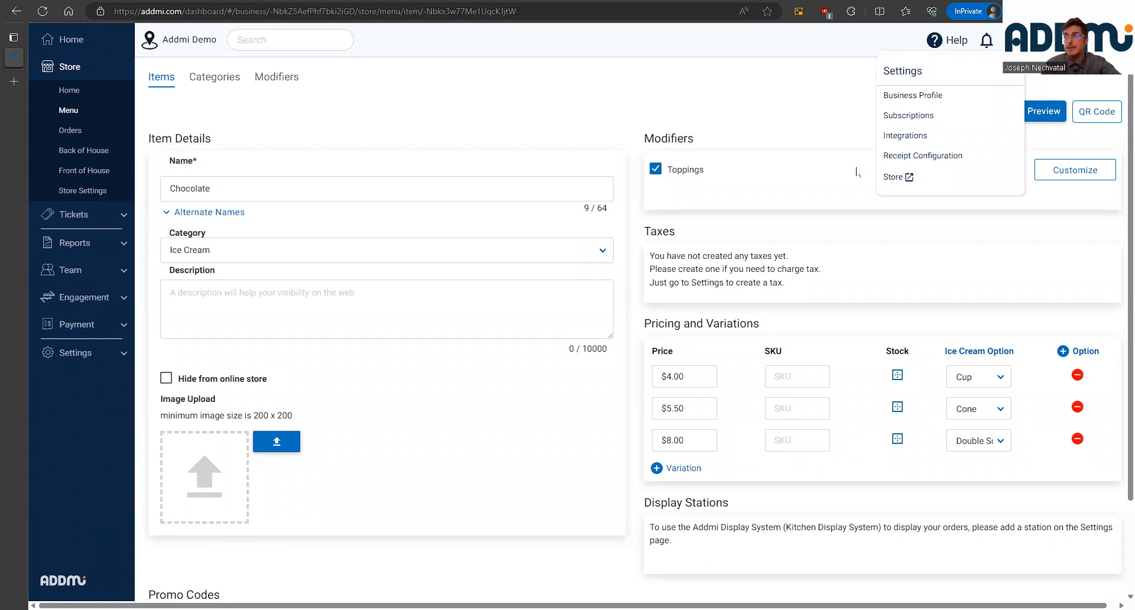
pyautogui.click(893, 177)
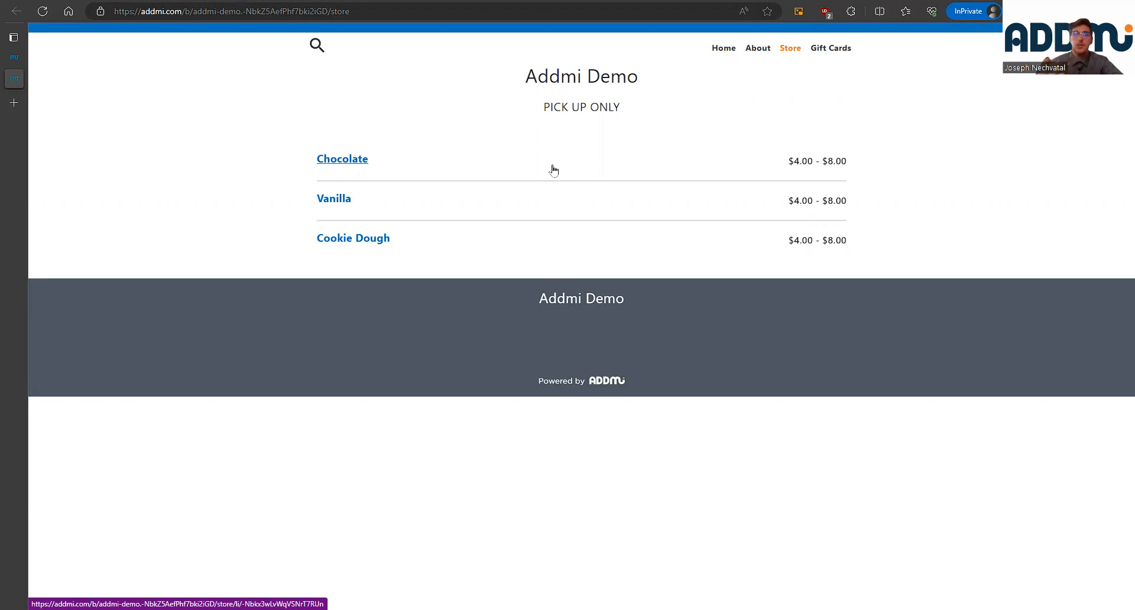
pyautogui.click(364, 167)
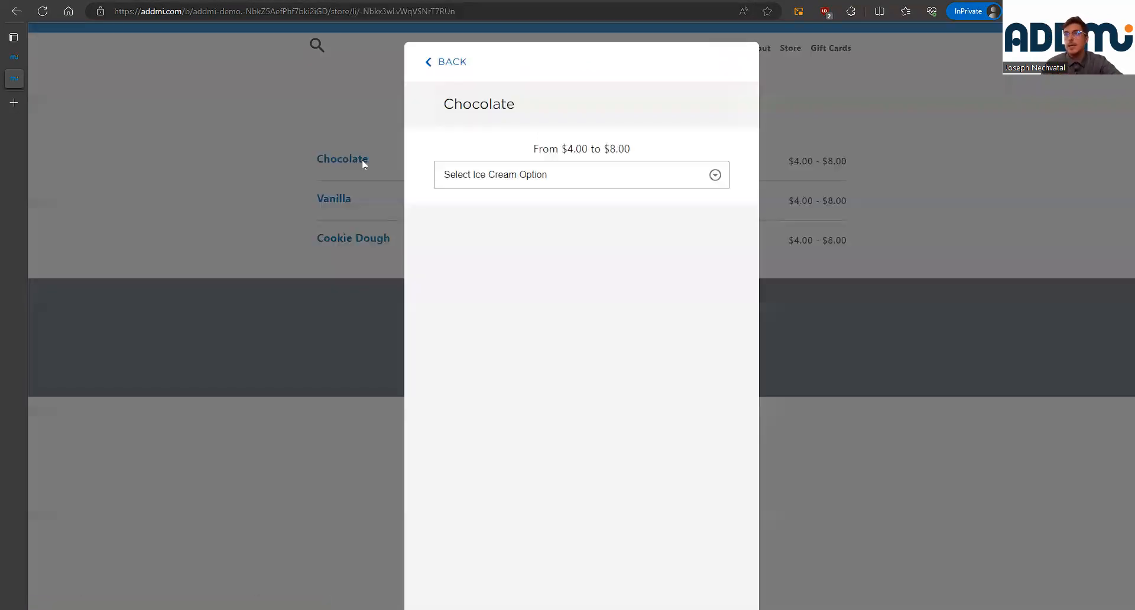
pyautogui.click(539, 174)
pyautogui.click(521, 223)
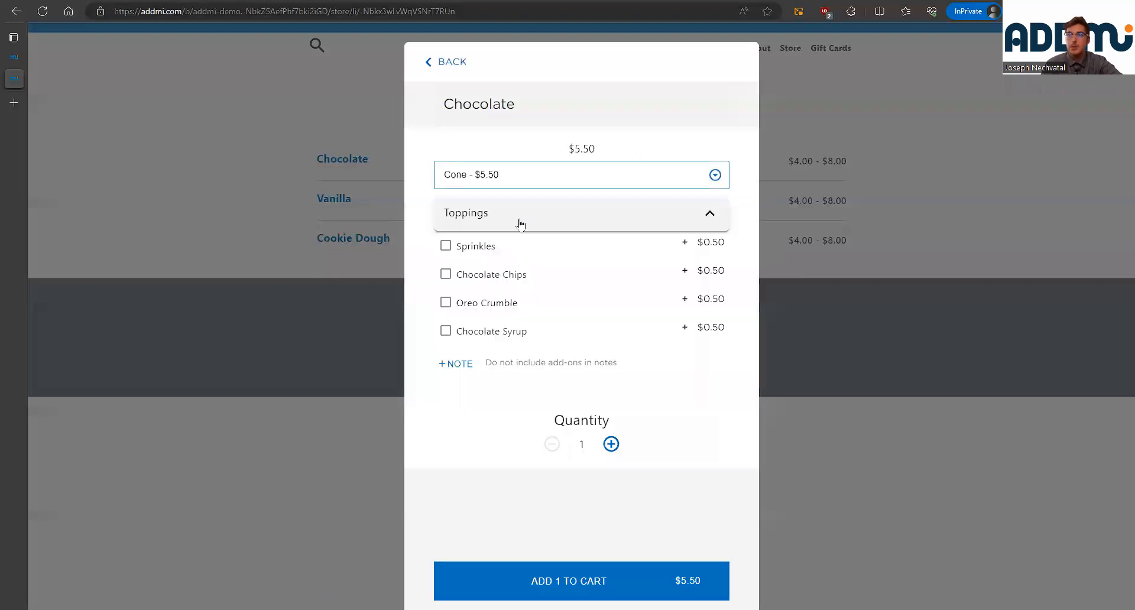
# - Add the Chocolate cone with two Chocolate Chips and one Oreo Crumble to the cart, and close the online store
pyautogui.click(508, 275)
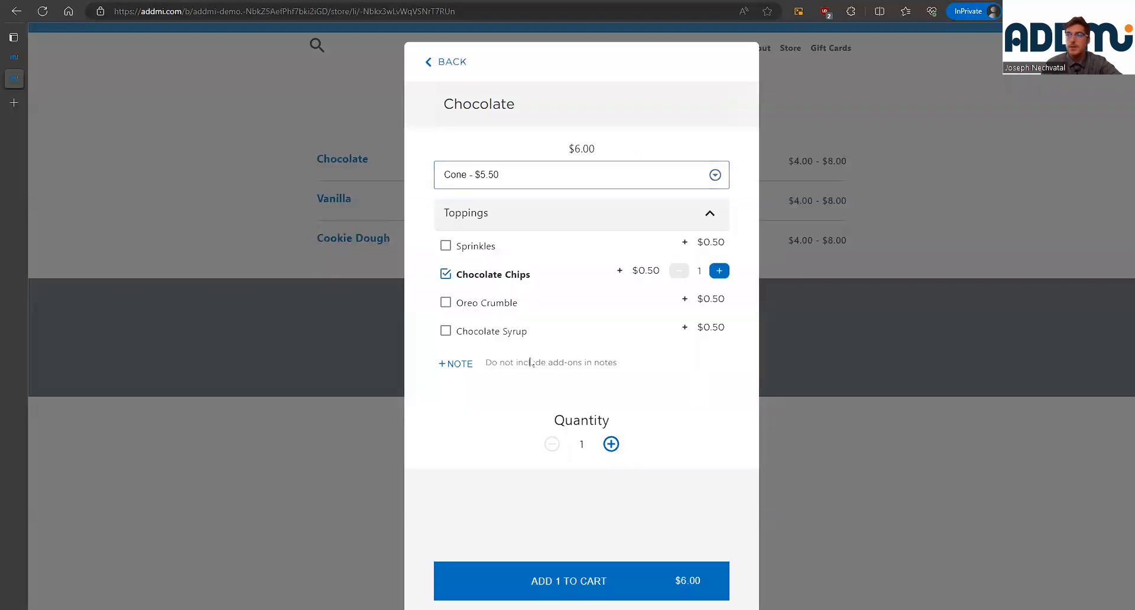
pyautogui.click(488, 304)
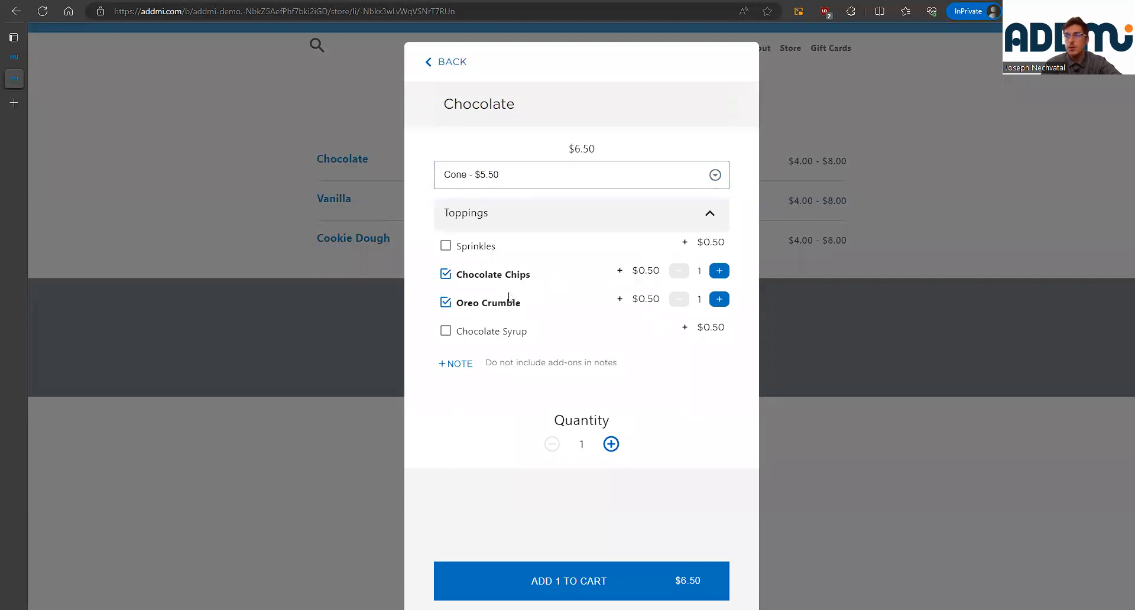
pyautogui.click(720, 272)
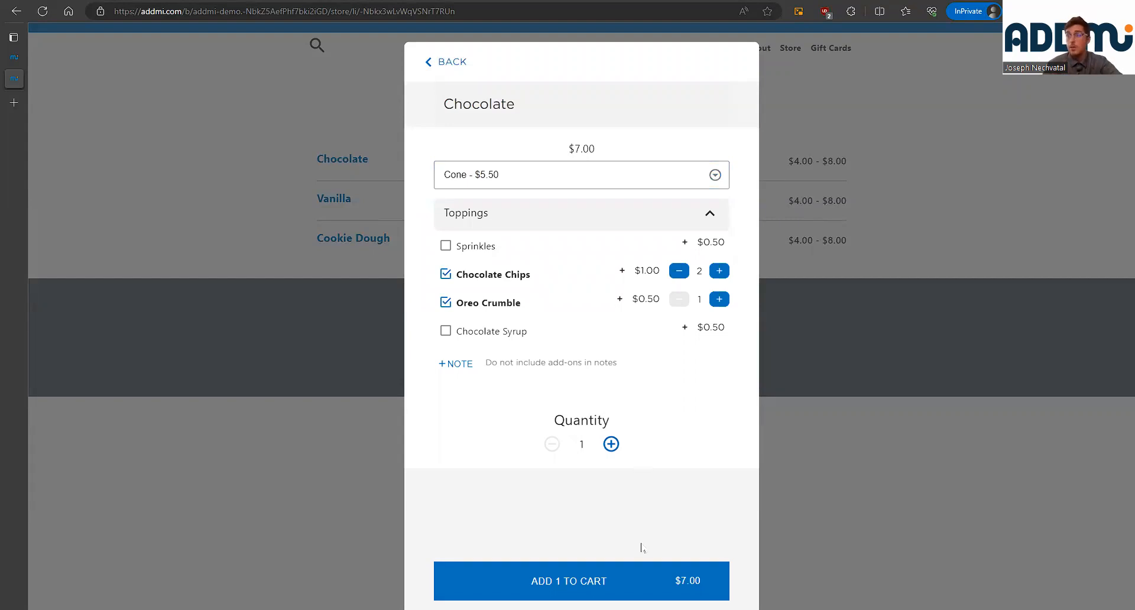
pyautogui.click(616, 576)
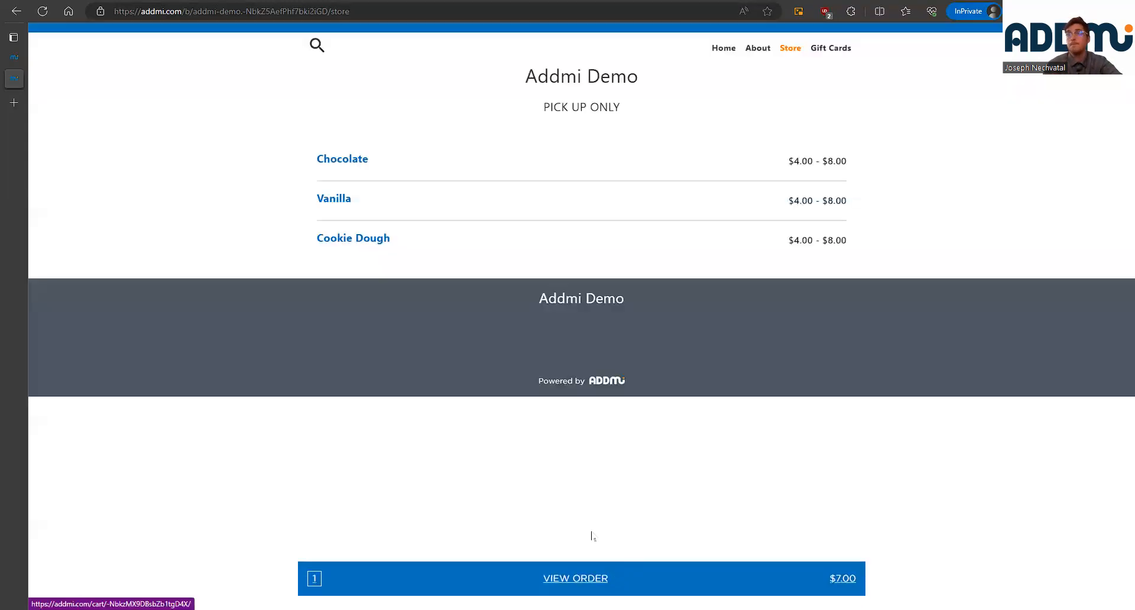
pyautogui.moveTo(21, 81)
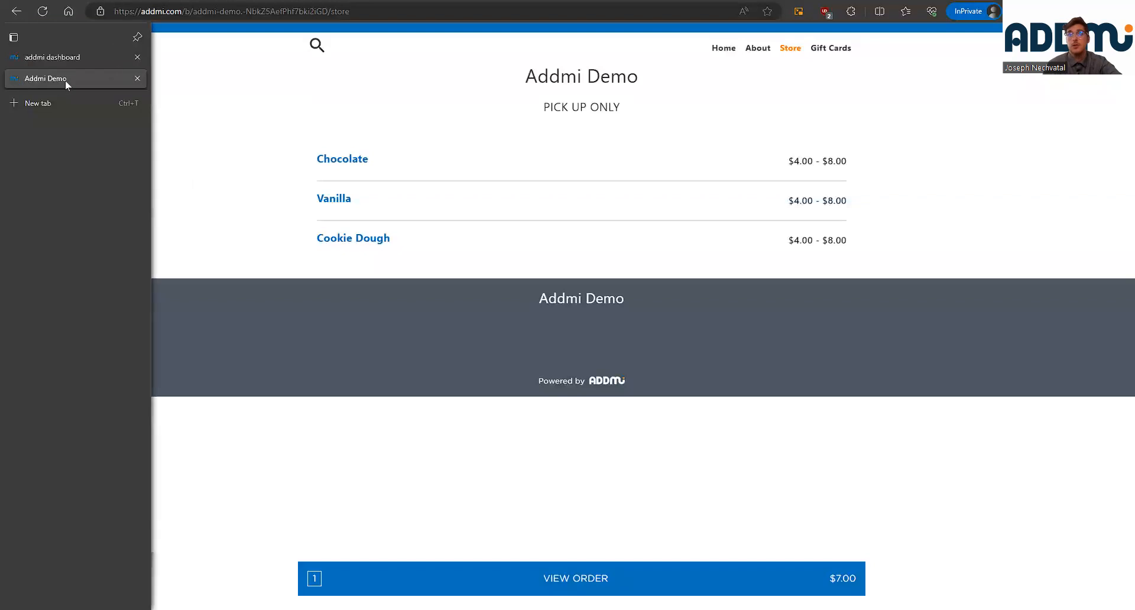
pyautogui.click(137, 79)
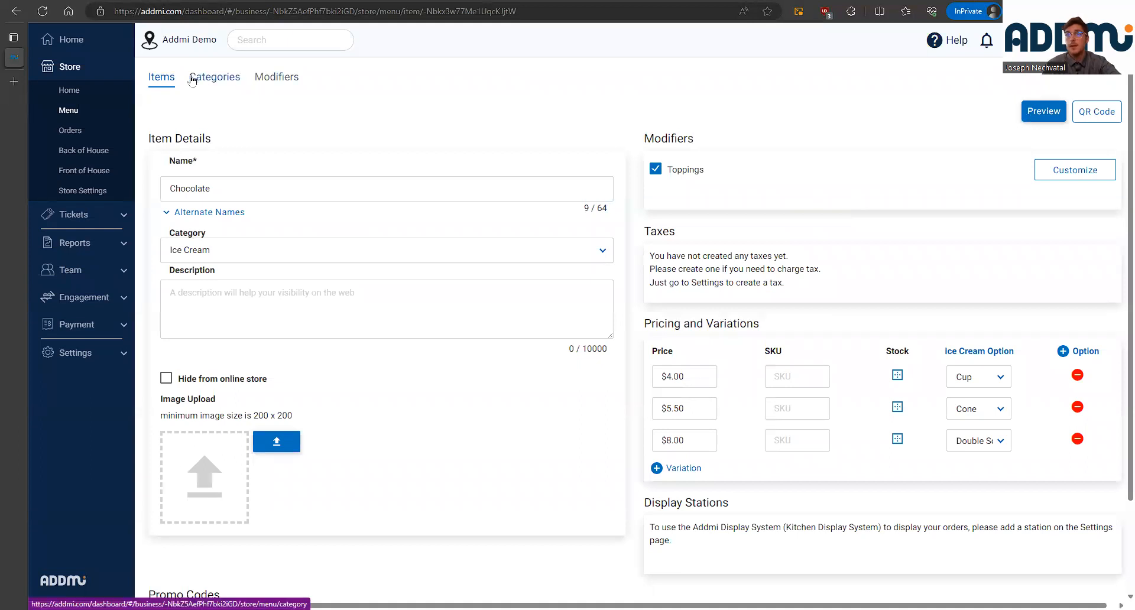
# - Create a new menu category named Bakery
pyautogui.click(161, 77)
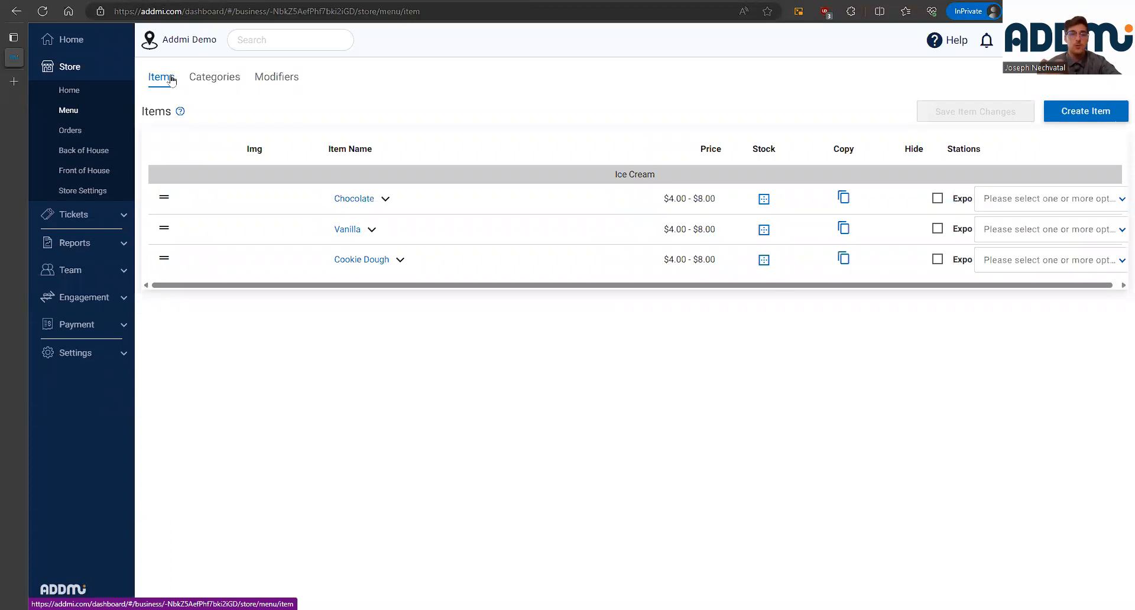
pyautogui.click(1087, 111)
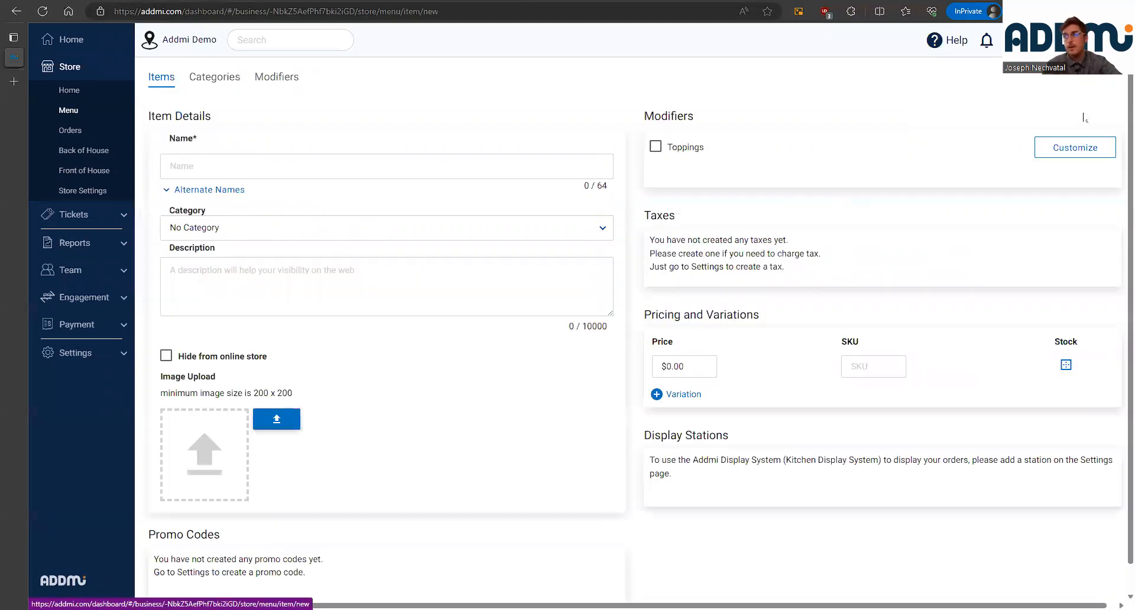
pyautogui.click(232, 79)
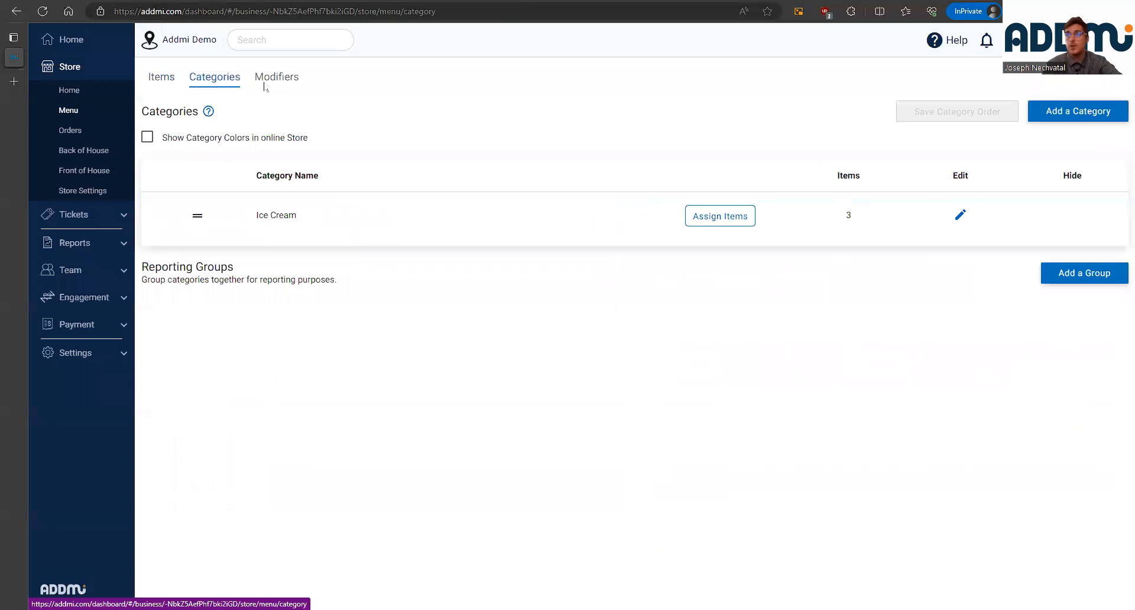
pyautogui.click(1103, 118)
pyautogui.click(278, 213)
pyautogui.write('Bakery')
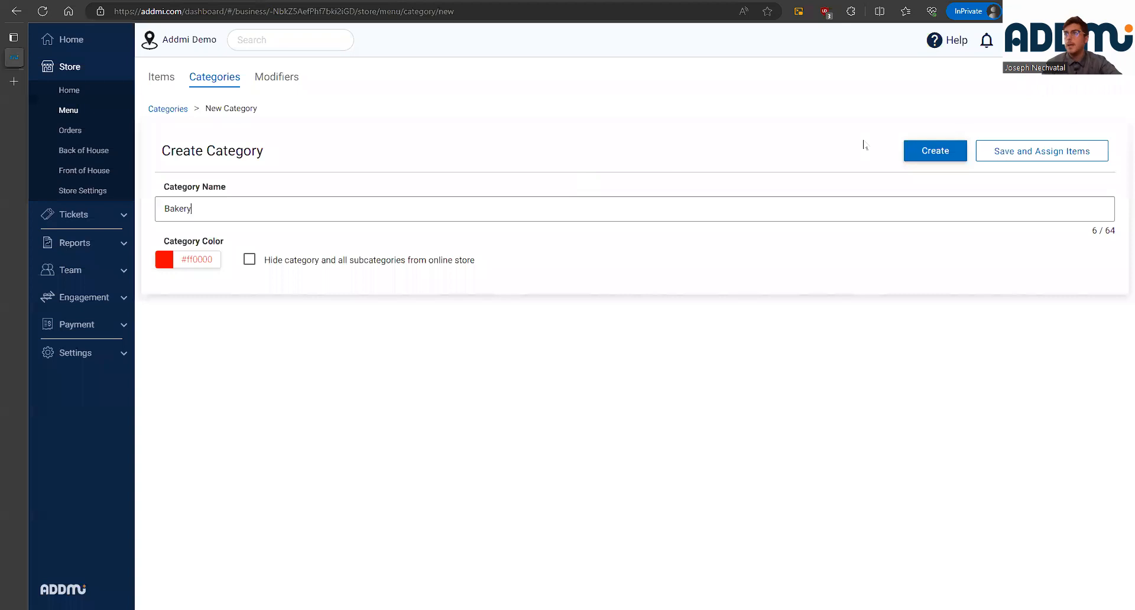
pyautogui.click(925, 161)
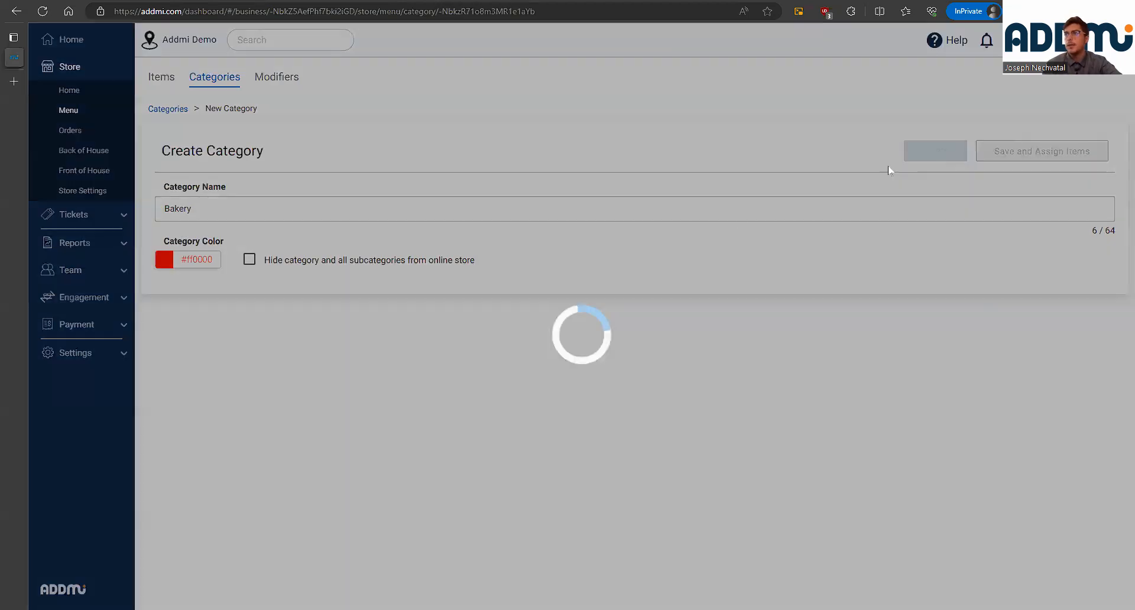
# - Create and save a new item named Cookie in the Bakery category, priced at $4.00
pyautogui.click(155, 76)
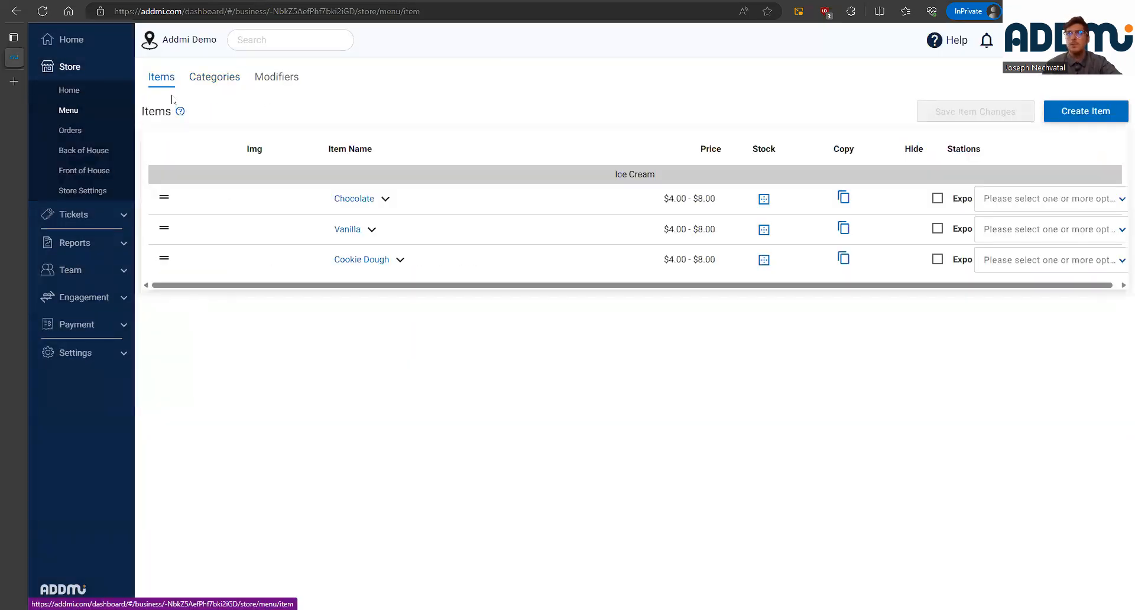
pyautogui.click(1064, 115)
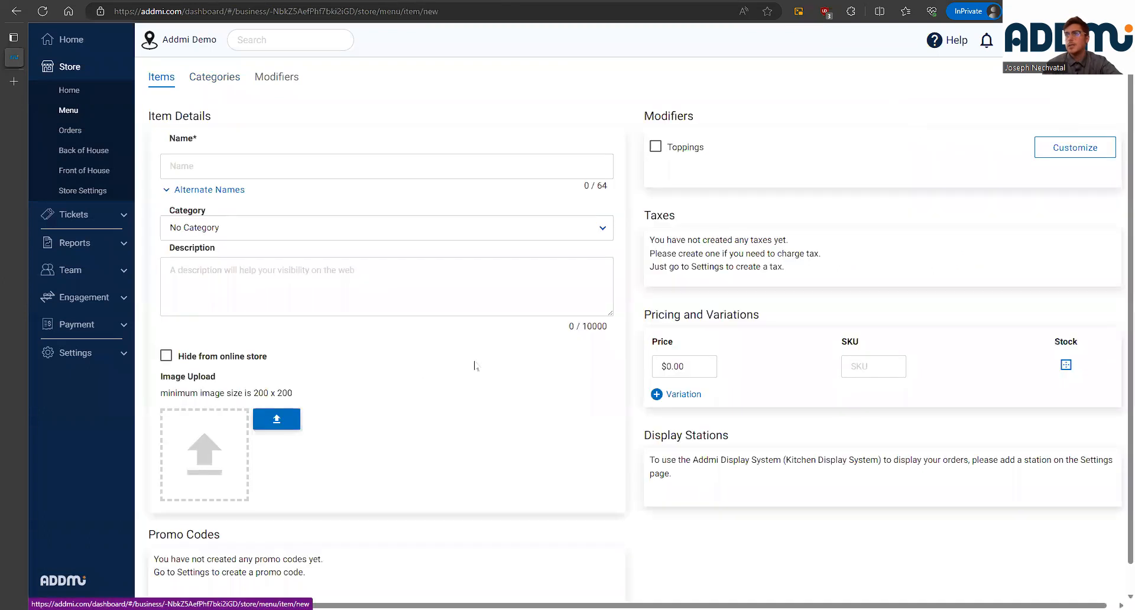
pyautogui.write('Cookie')
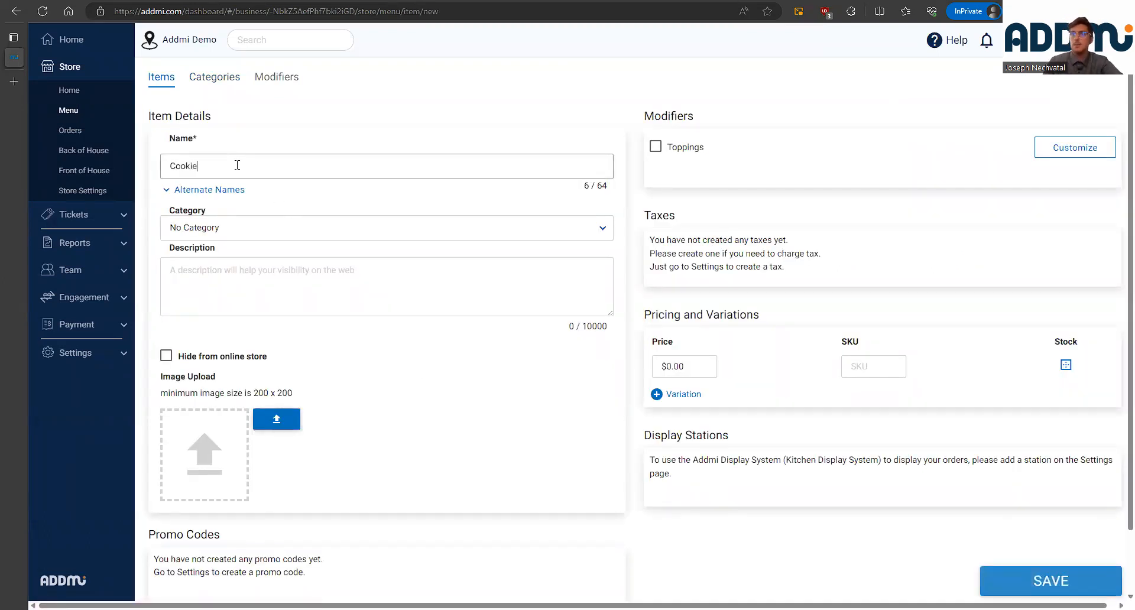
pyautogui.click(259, 230)
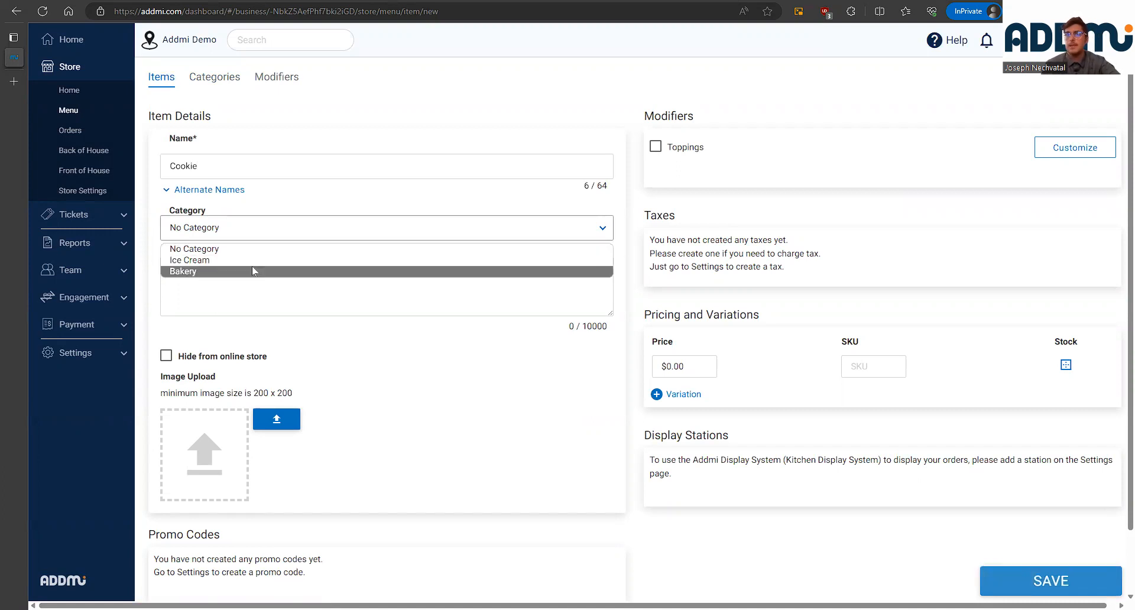
pyautogui.click(254, 270)
pyautogui.click(656, 367)
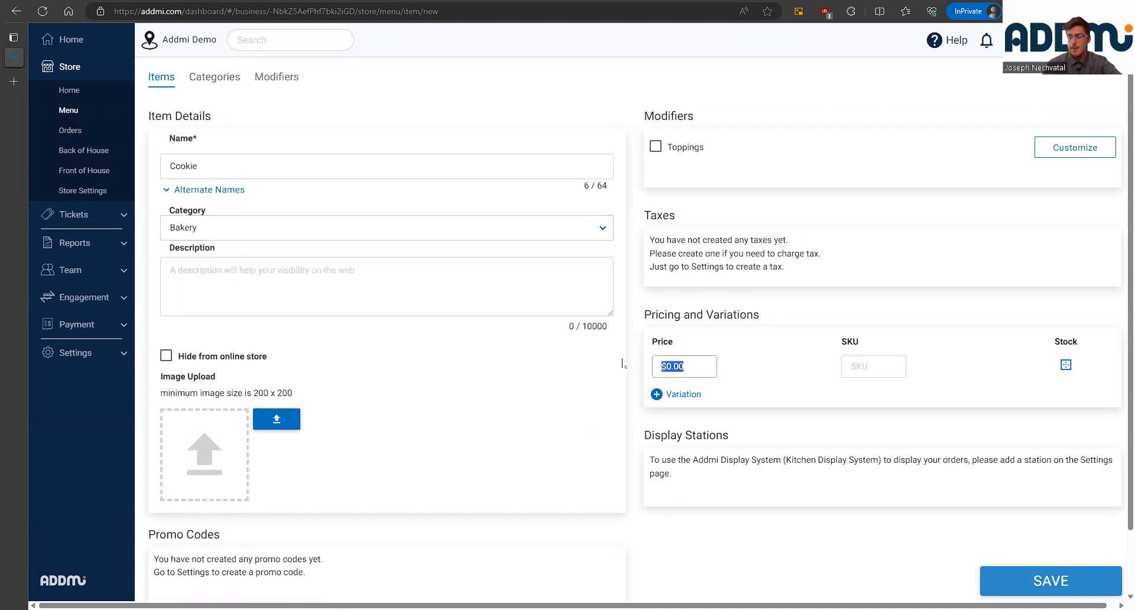
pyautogui.write('0.40')
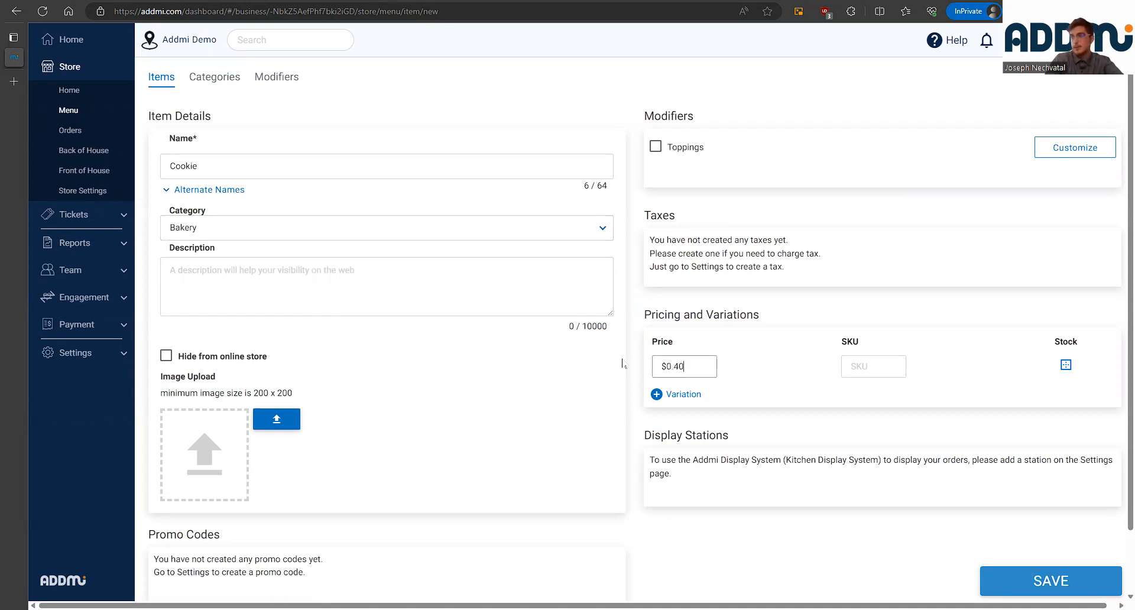
pyautogui.write('0')
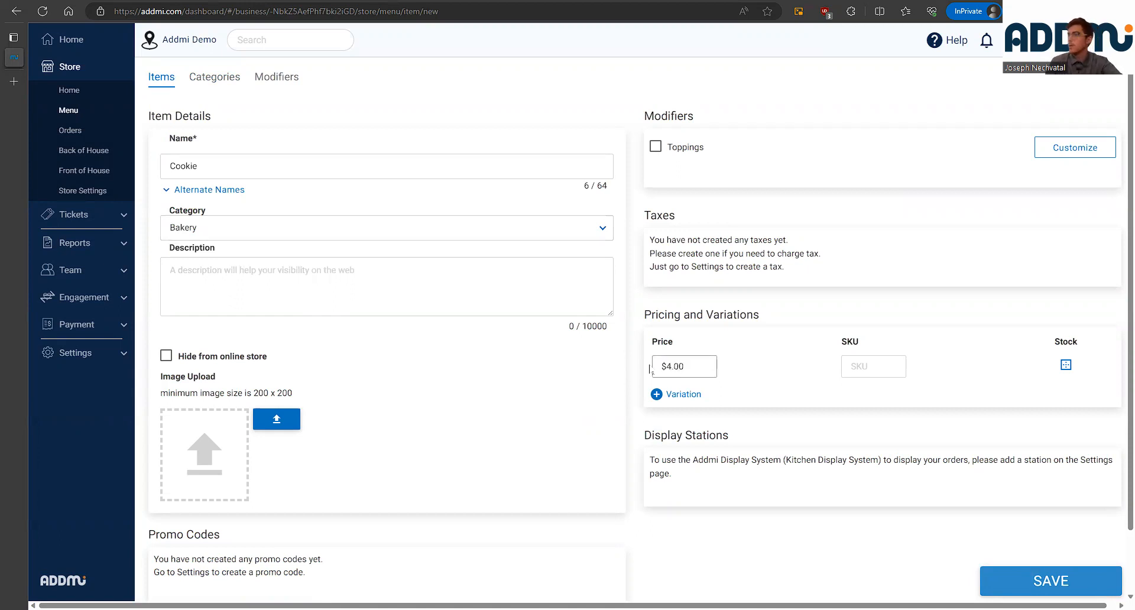
pyautogui.click(1048, 581)
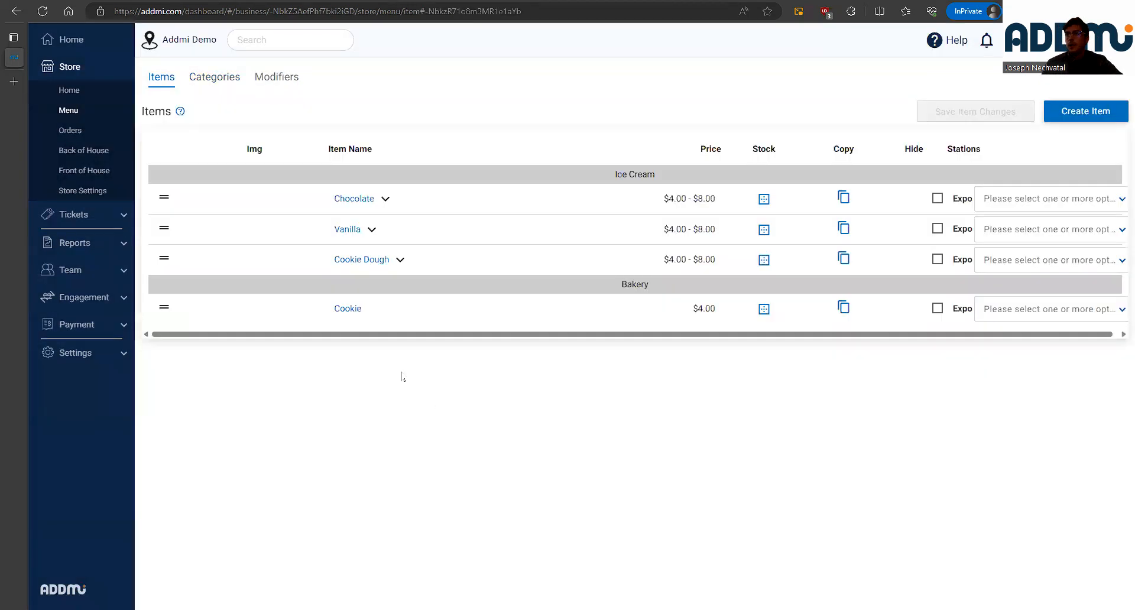
# - Duplicate the Cookie item, rename the copy Muffin, set its price to $5.00 and save it
pyautogui.click(843, 312)
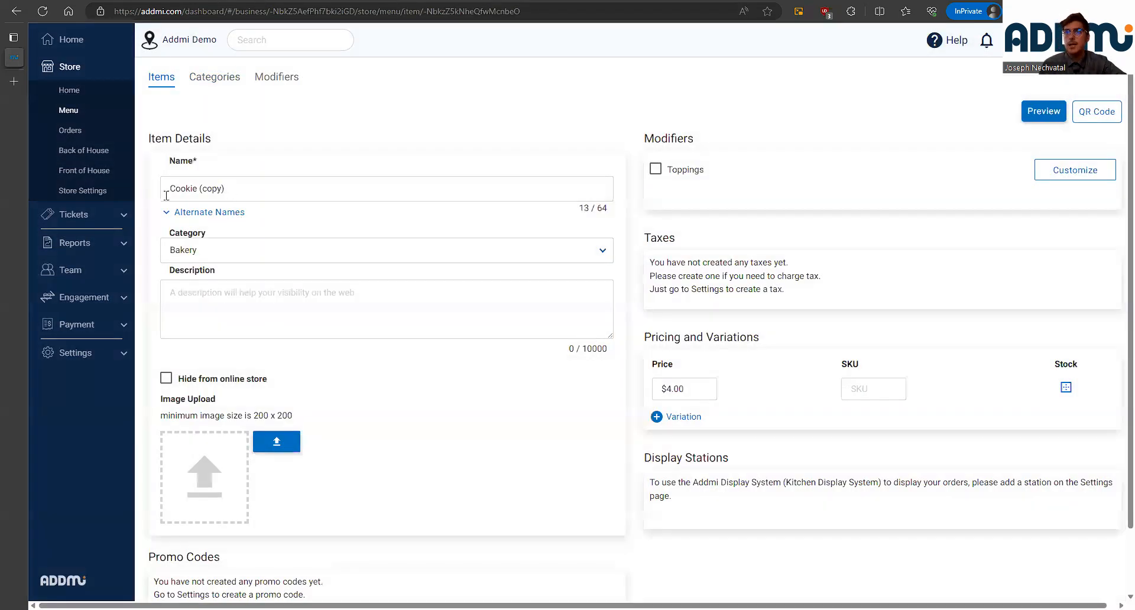
pyautogui.write('muffic')
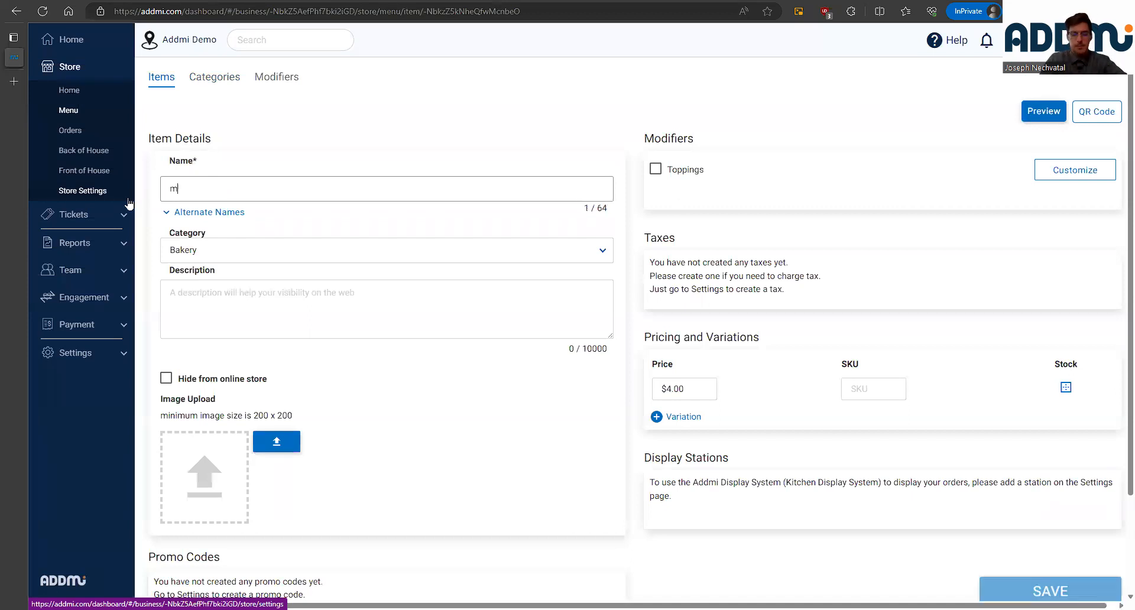
pyautogui.press('BackSpace')
pyautogui.write('Muffin')
pyautogui.click(713, 397)
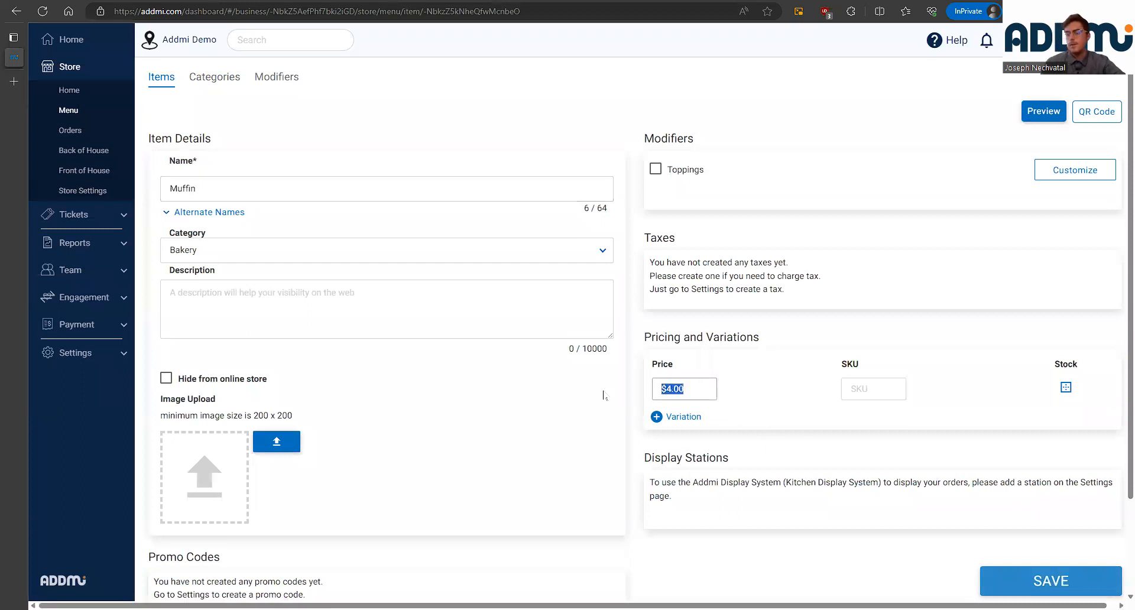
pyautogui.write('50')
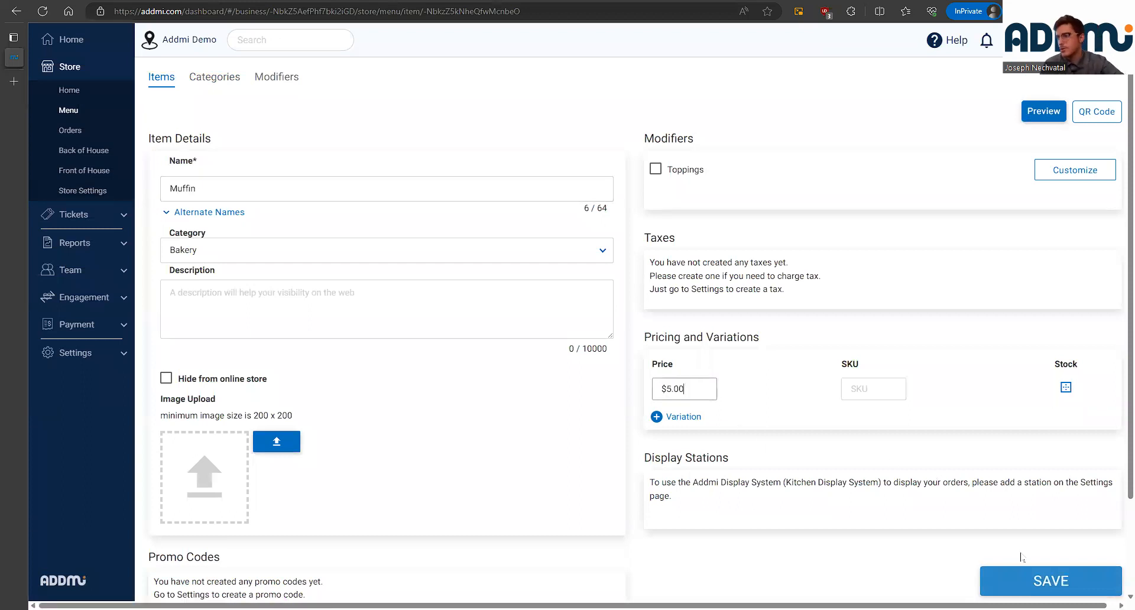
pyautogui.click(1044, 580)
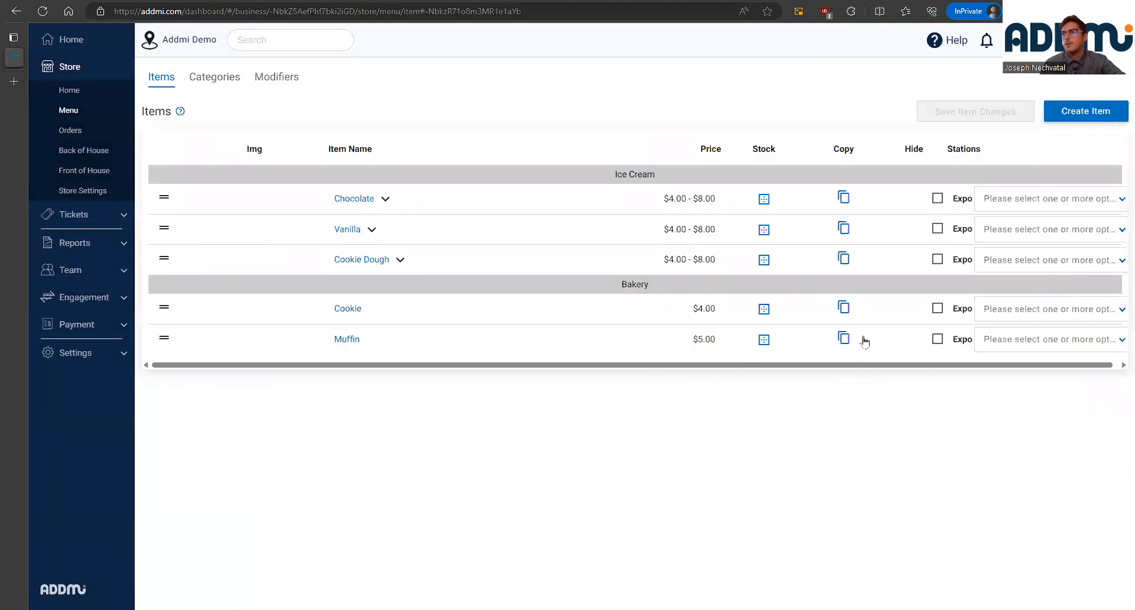
# - Duplicate the Cookie item again, rename the copy Danish and save it
pyautogui.click(844, 310)
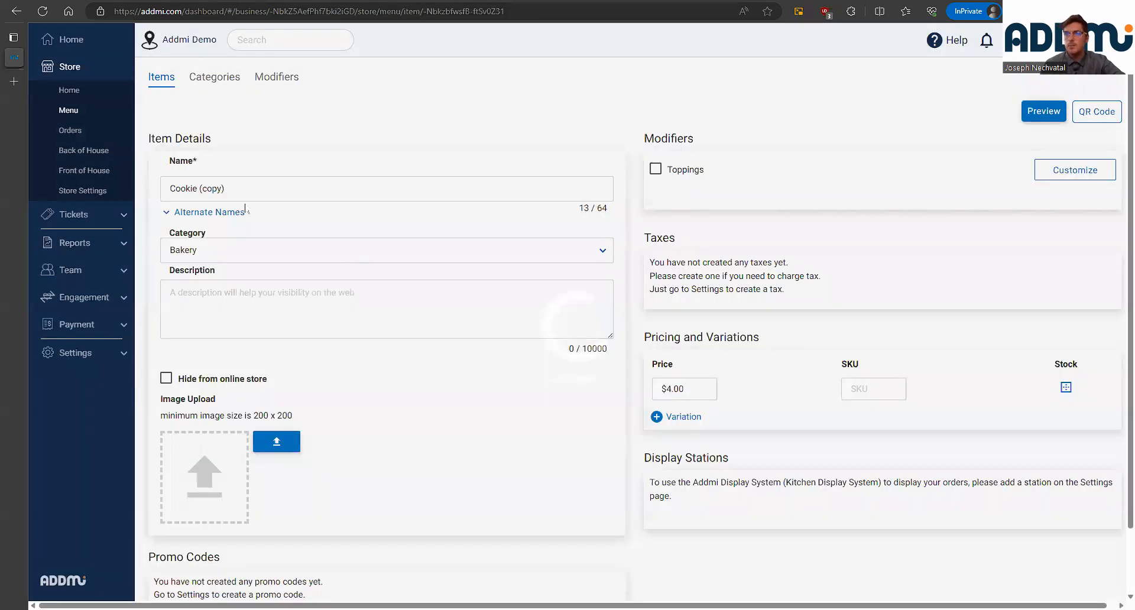
pyautogui.write('D')
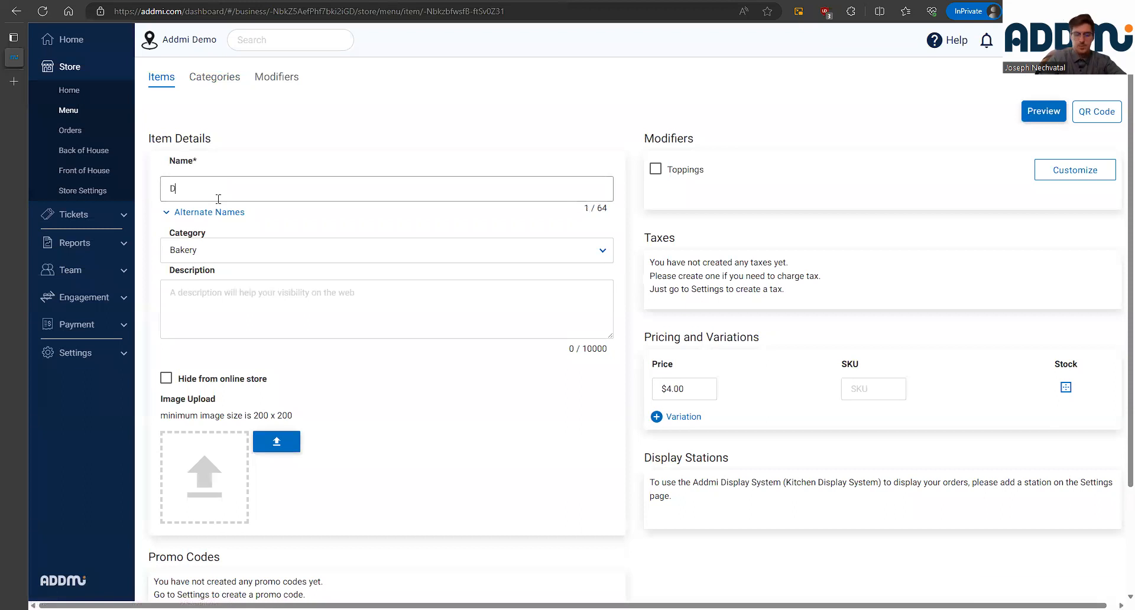
pyautogui.write('anish')
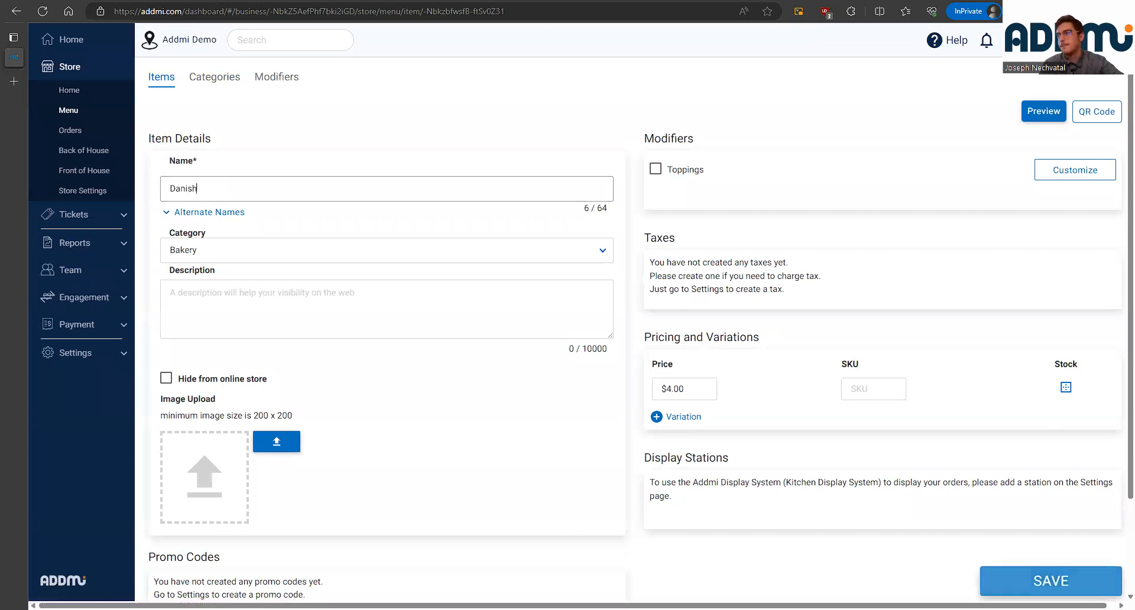
pyautogui.click(1044, 579)
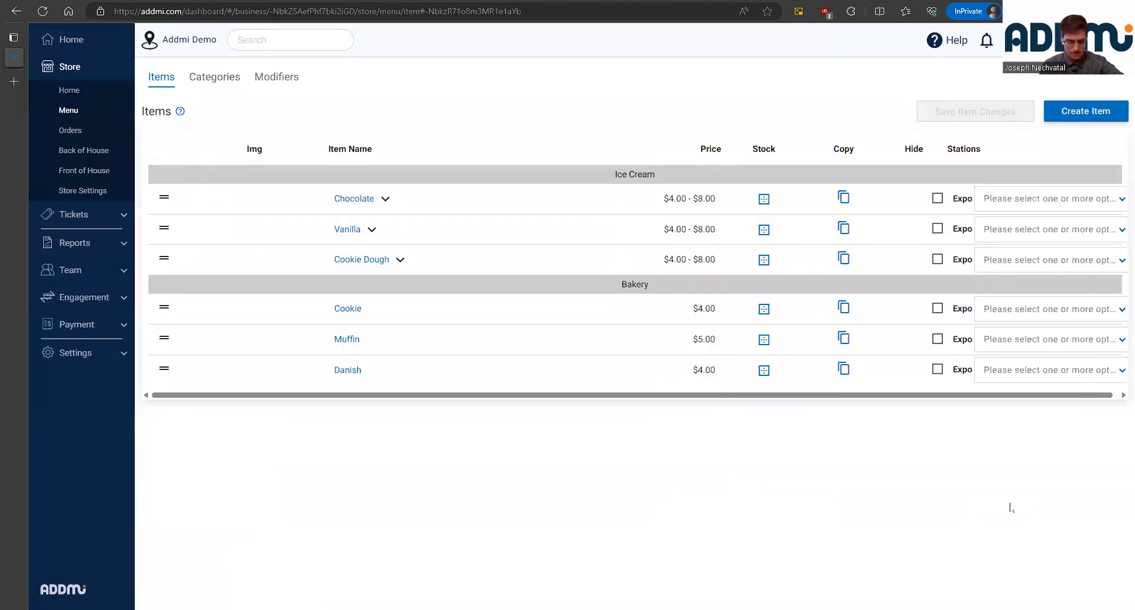
# - Duplicate the Muffin item, rename the copy Brownie and save it
pyautogui.click(844, 339)
pyautogui.write('Brownie')
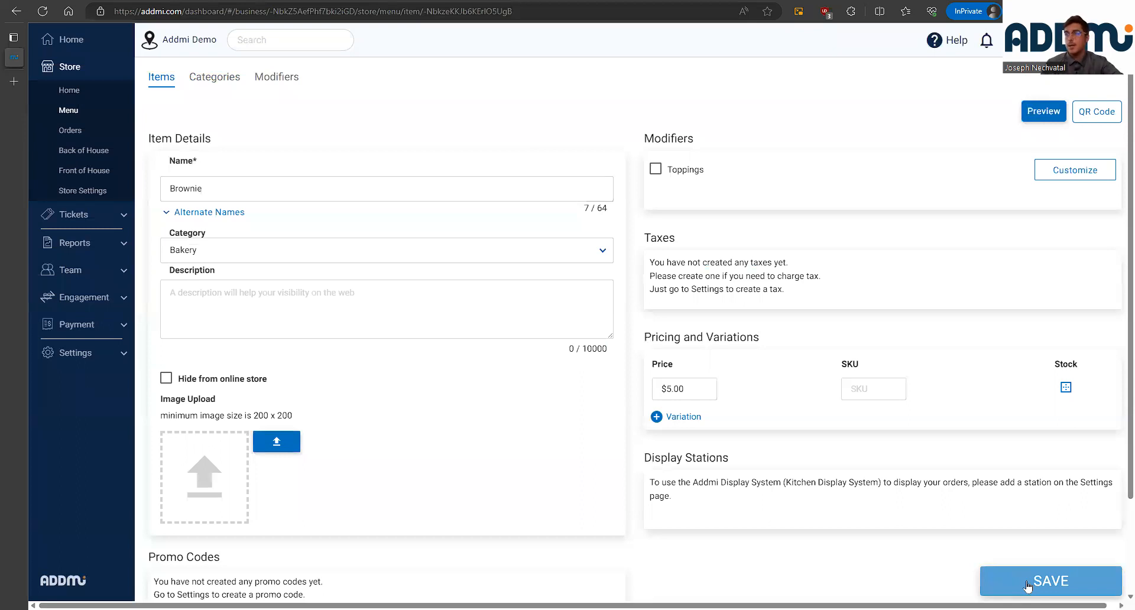
pyautogui.click(1027, 586)
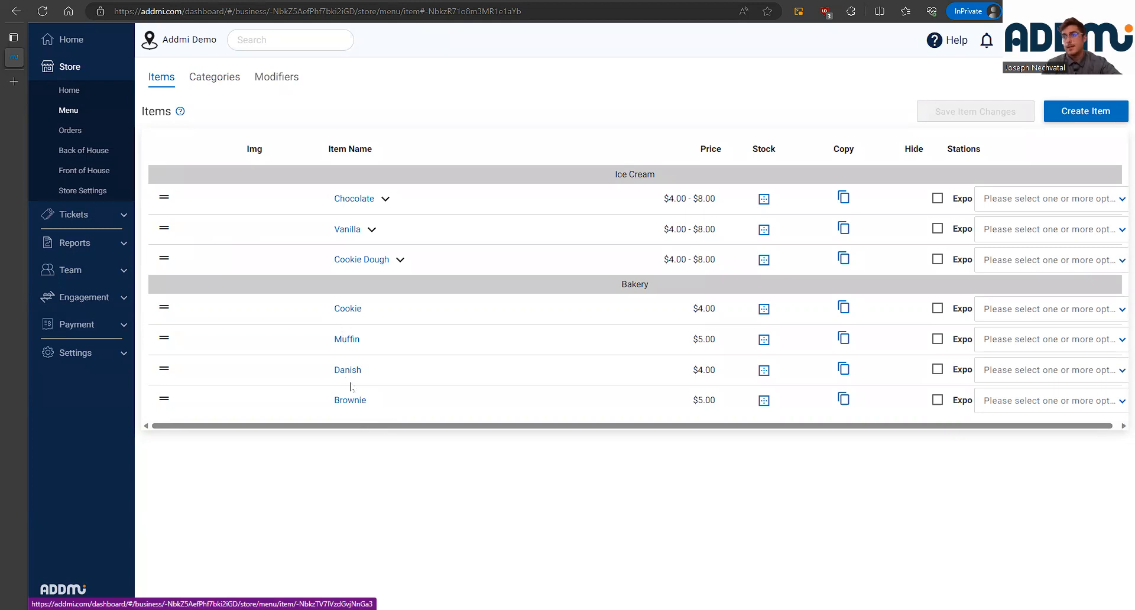
# - Set the Muffin item's price to $0.00 and save the item
pyautogui.click(348, 338)
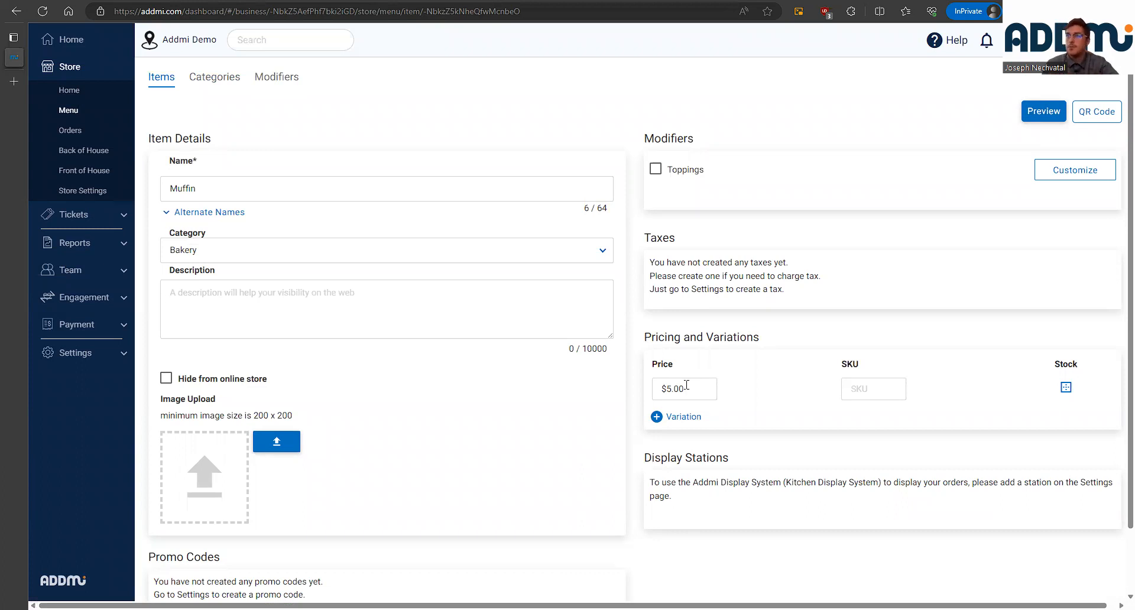
pyautogui.moveTo(686, 385); pyautogui.dragTo(657, 385)
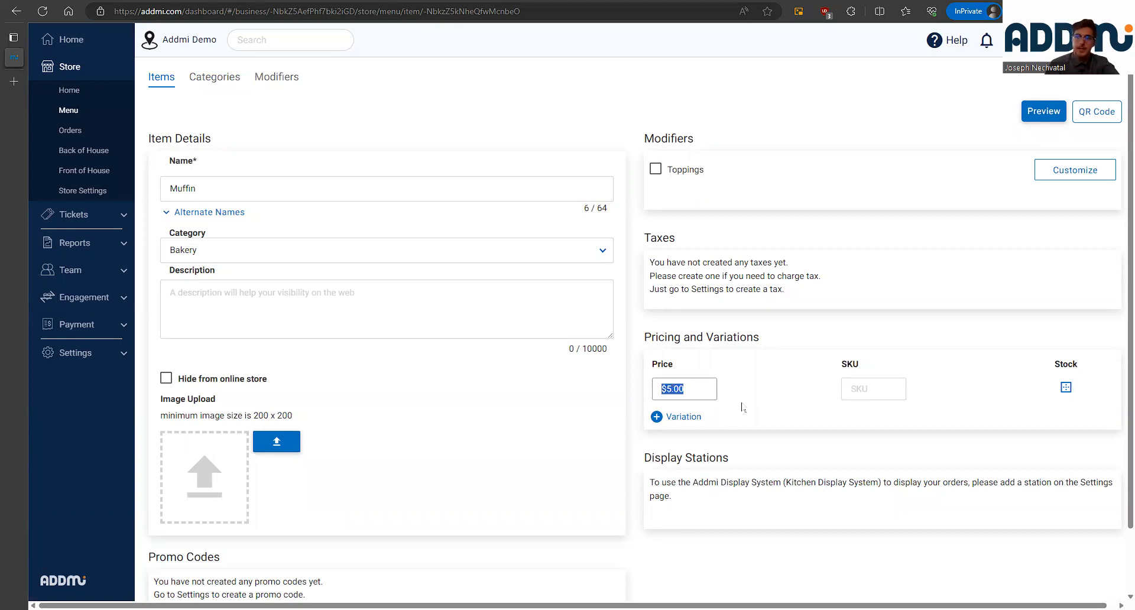
pyautogui.press('BackSpace')
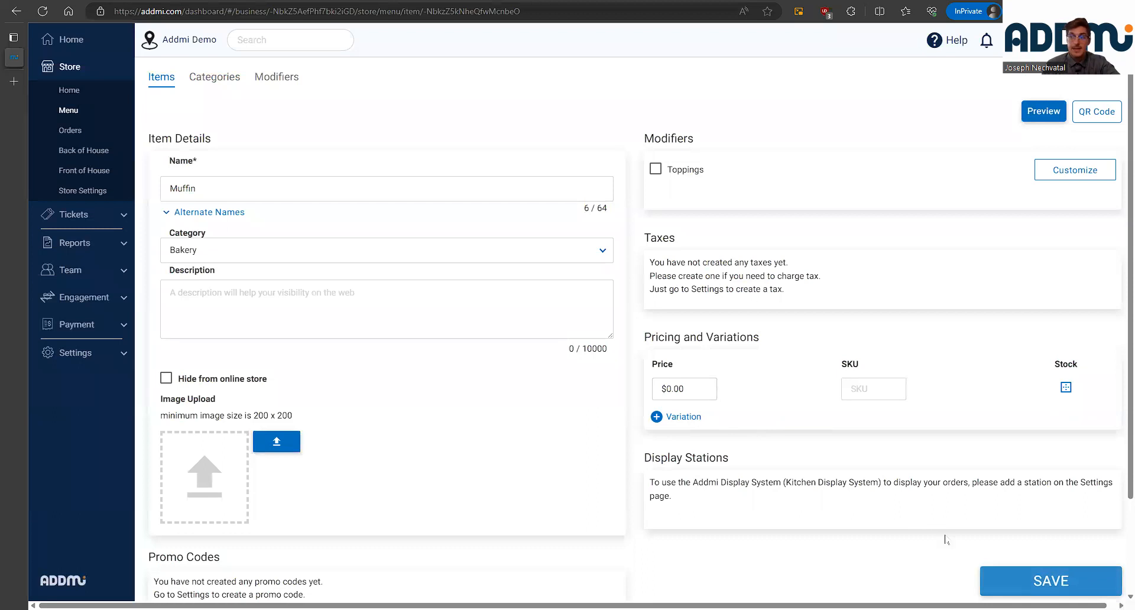
pyautogui.click(1002, 577)
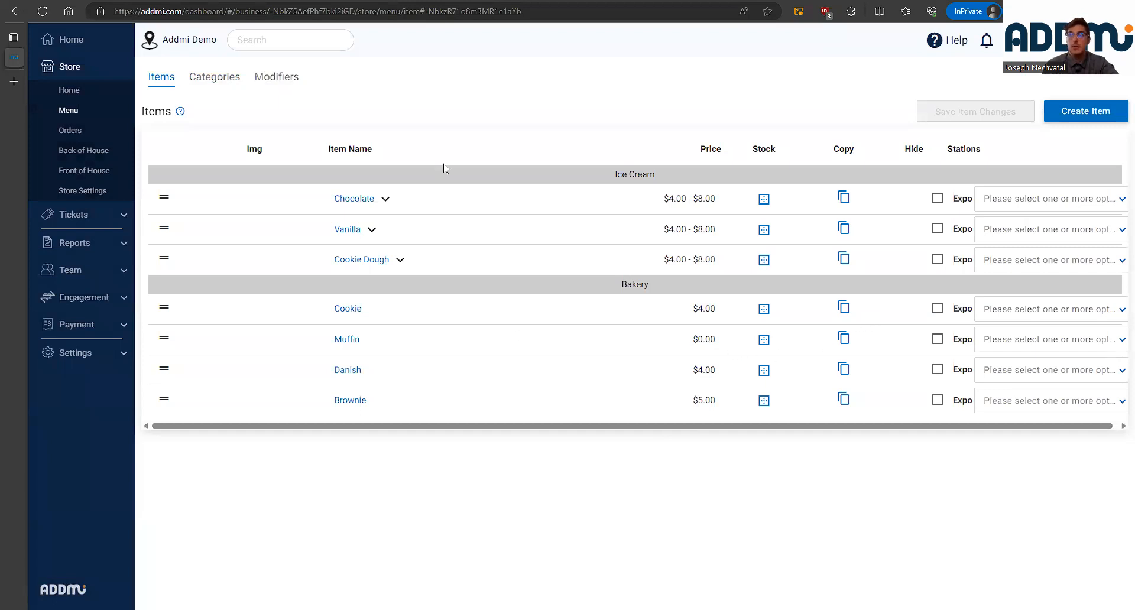
# - Start a new modifier set in the store menu and name it Muffin Choice
pyautogui.click(287, 80)
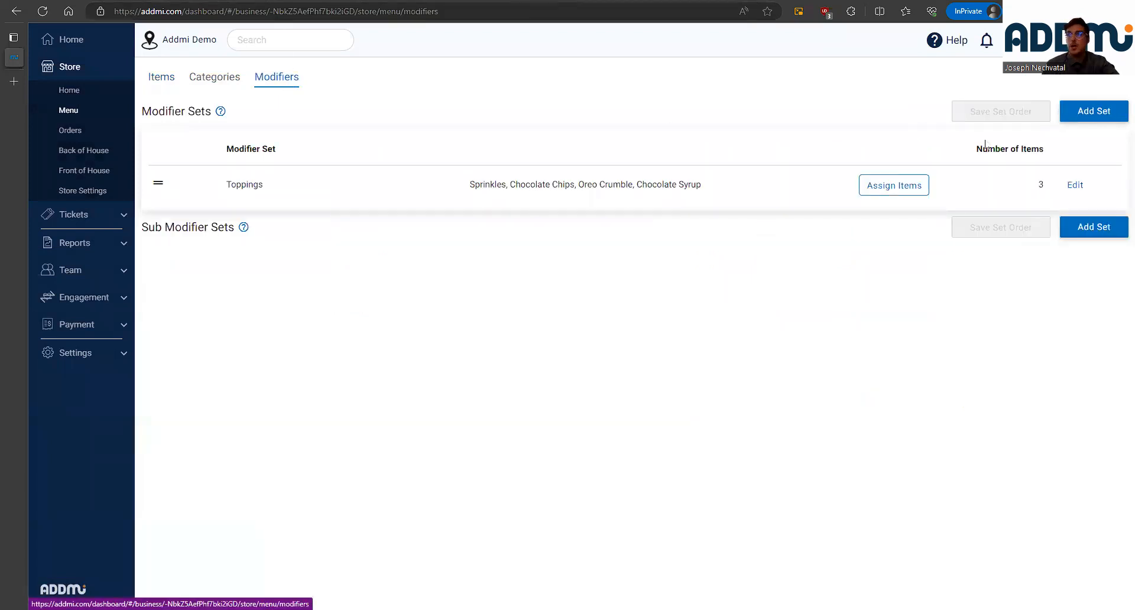
pyautogui.click(1093, 111)
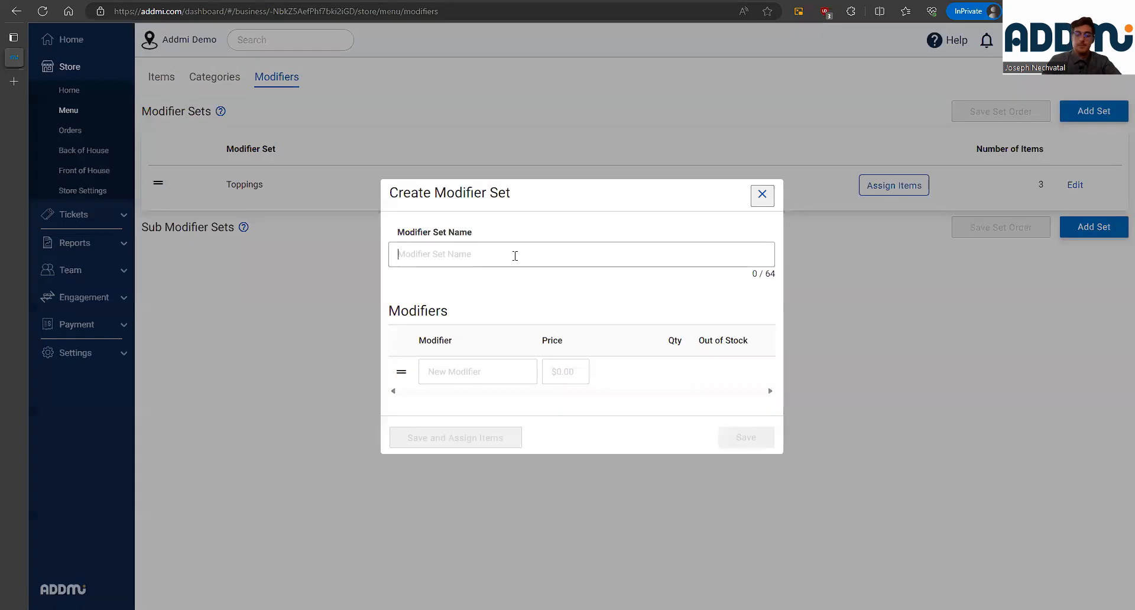
pyautogui.write('Muffin')
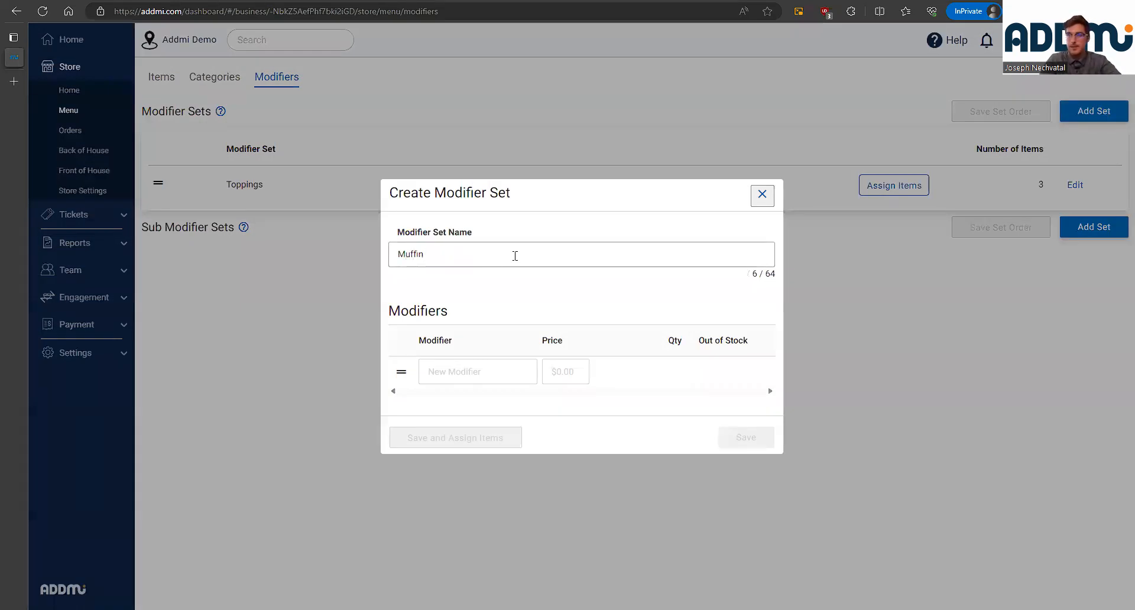
pyautogui.write('Choice')
# - Add the modifiers Blueberry, Poppy Seed, Chocolate and Banana Nut to the Muffin Choice set
pyautogui.click(484, 369)
pyautogui.write('Blueberr')
pyautogui.write('y')
pyautogui.click(490, 387)
pyautogui.write('Popp')
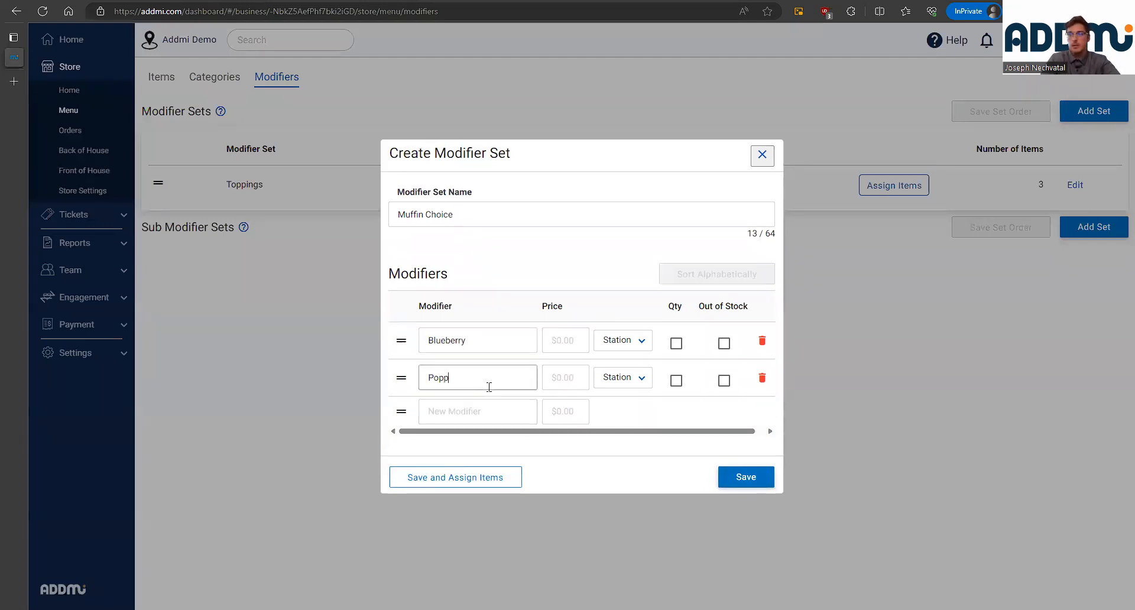
pyautogui.write('y Seed')
pyautogui.click(482, 408)
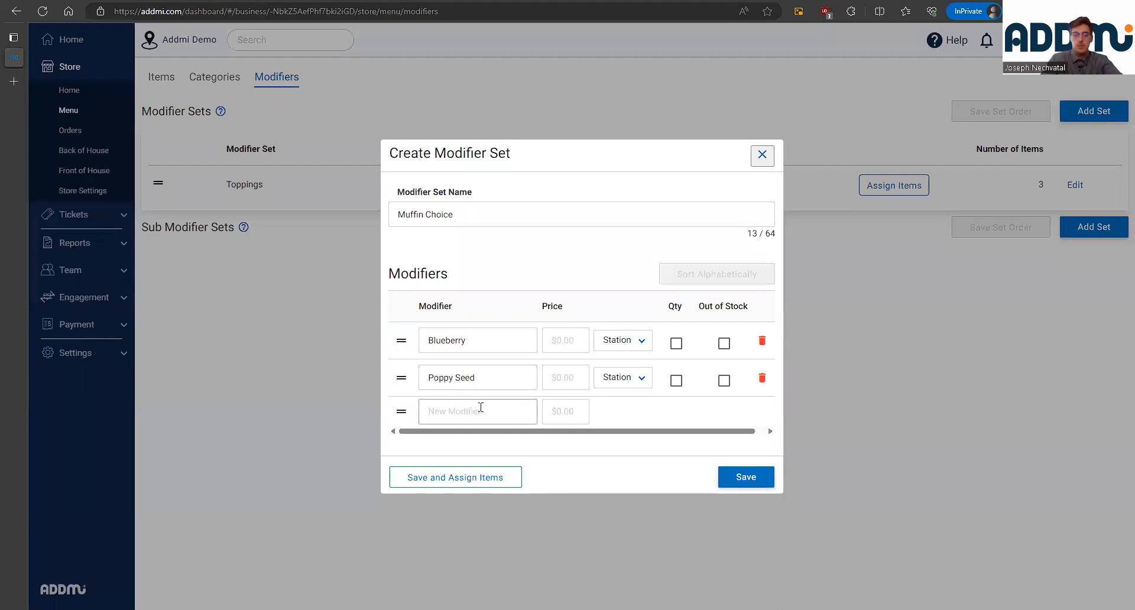
pyautogui.write('Chocolate')
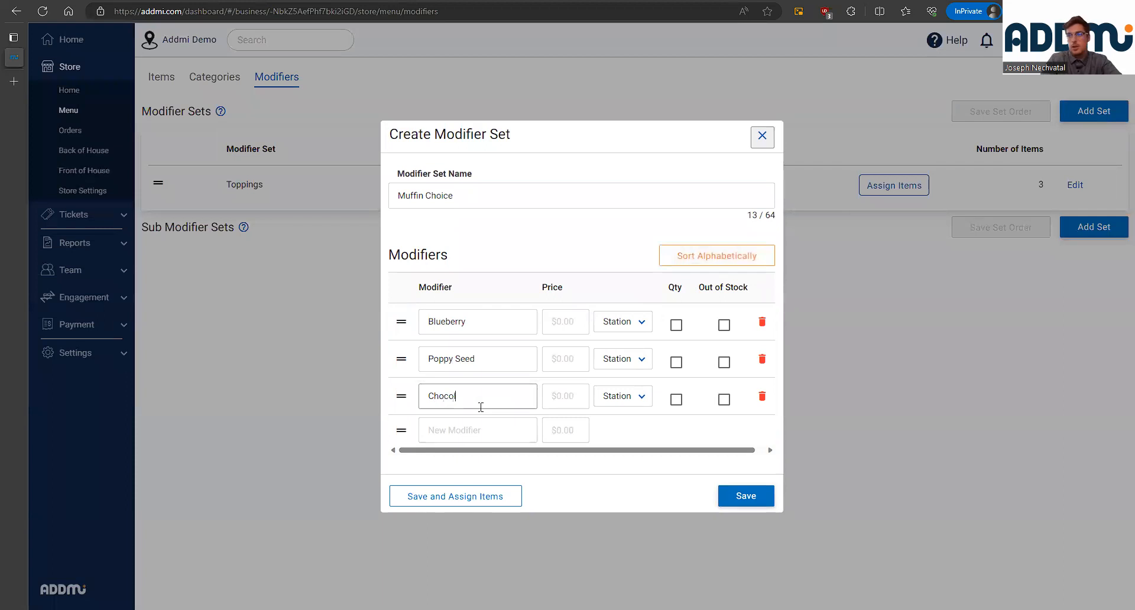
pyautogui.click(478, 431)
pyautogui.write('Banana Nut')
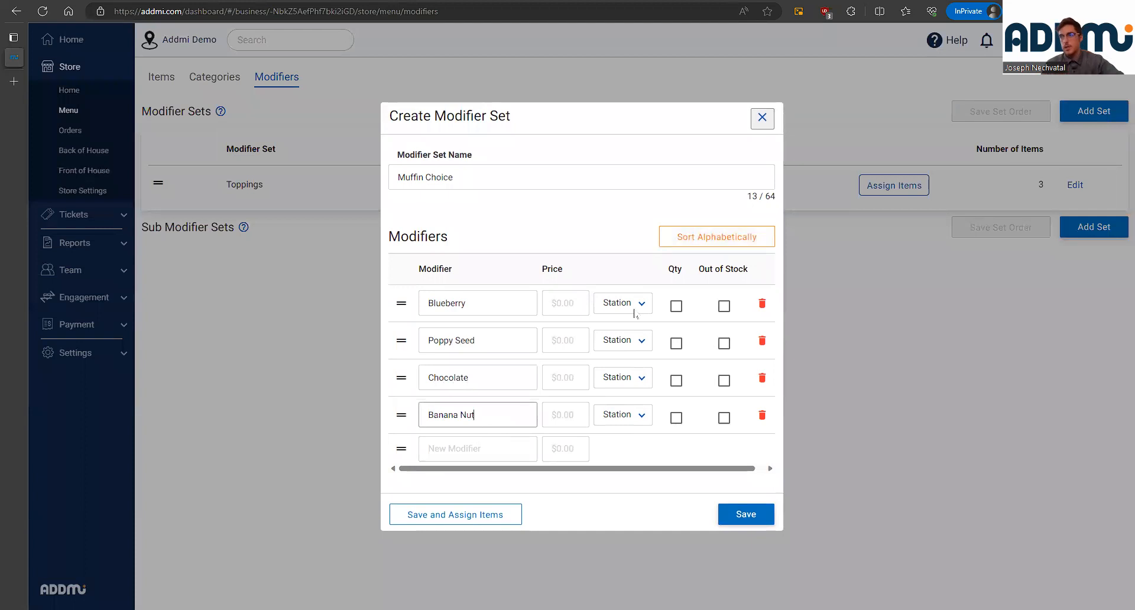
# - Price Blueberry and Poppy Seed at $4.00 each, Chocolate at $4.50 and Banana Nut at $5.00
pyautogui.click(571, 307)
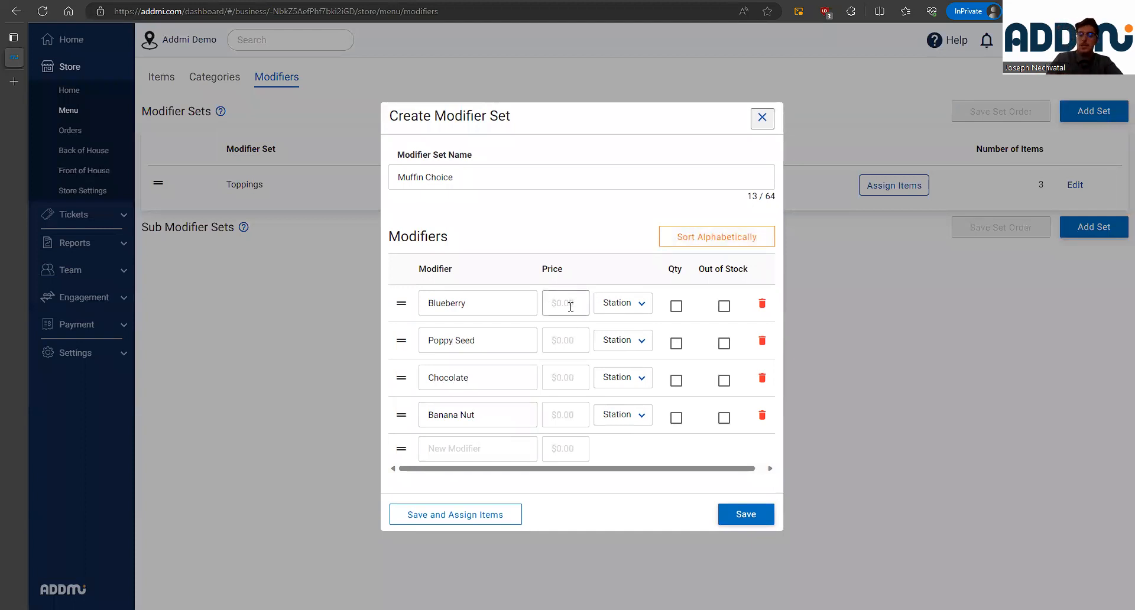
pyautogui.write('400')
pyautogui.click(571, 342)
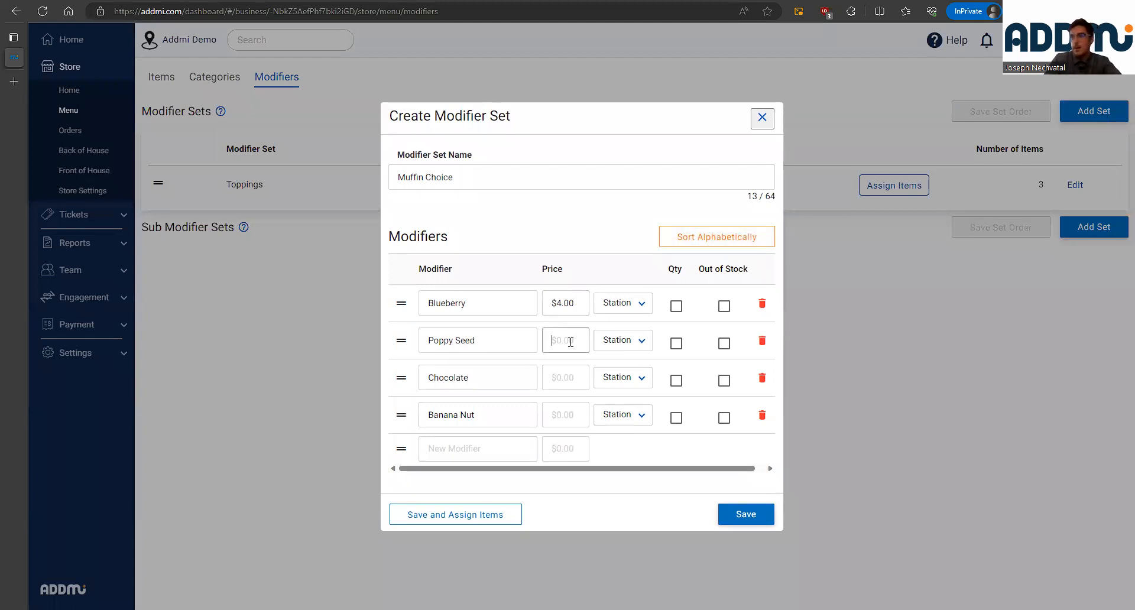
pyautogui.write('4.00')
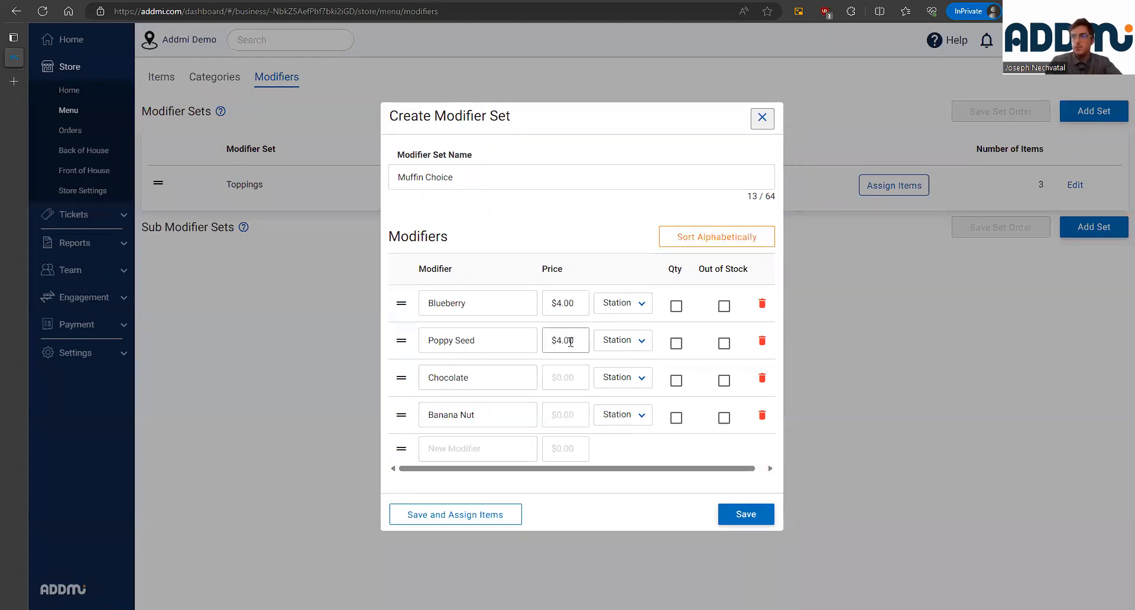
pyautogui.click(569, 380)
pyautogui.write('450')
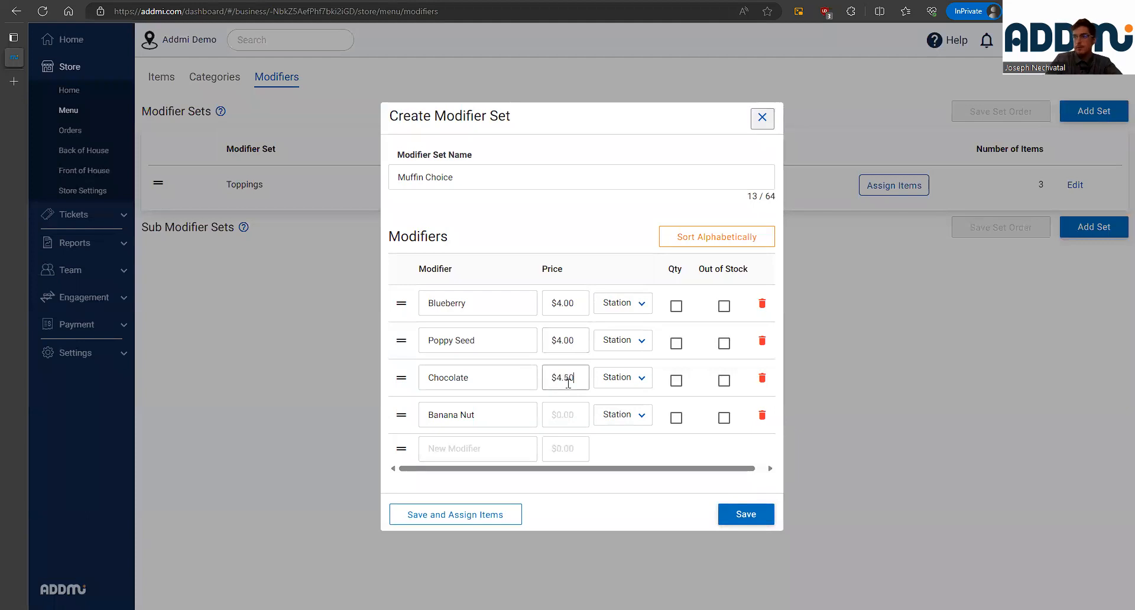
pyautogui.click(561, 422)
pyautogui.write('50')
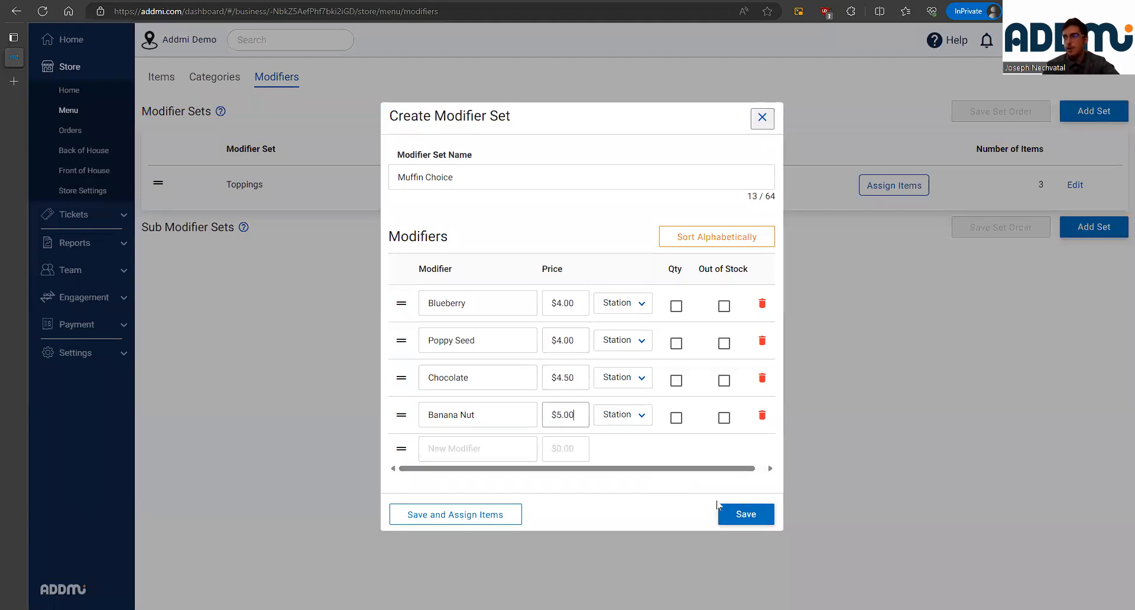
# - Enable the Qty option for all four muffin modifiers
pyautogui.click(676, 307)
pyautogui.click(677, 343)
pyautogui.click(676, 381)
pyautogui.click(679, 418)
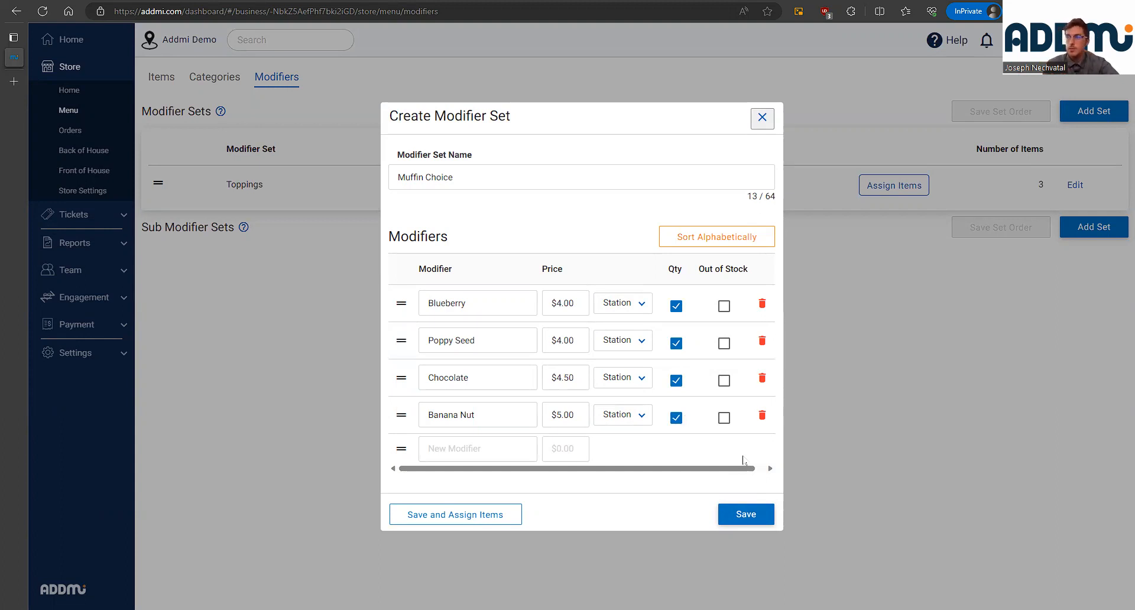
# - Save the Muffin Choice set, assign it to the Muffin item and save the assignment
pyautogui.click(451, 517)
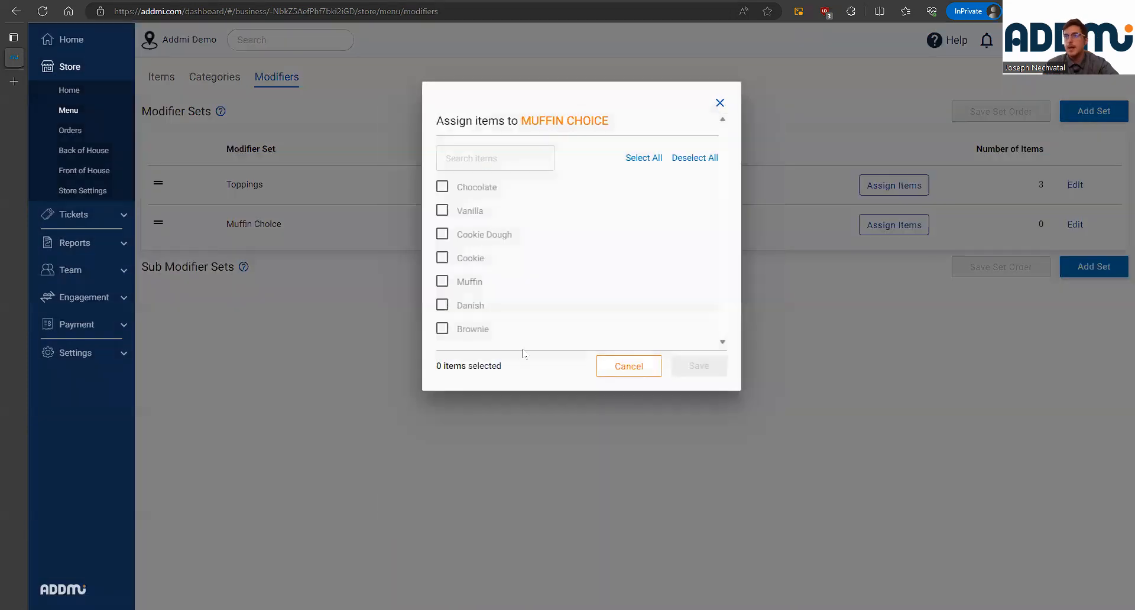
pyautogui.click(450, 286)
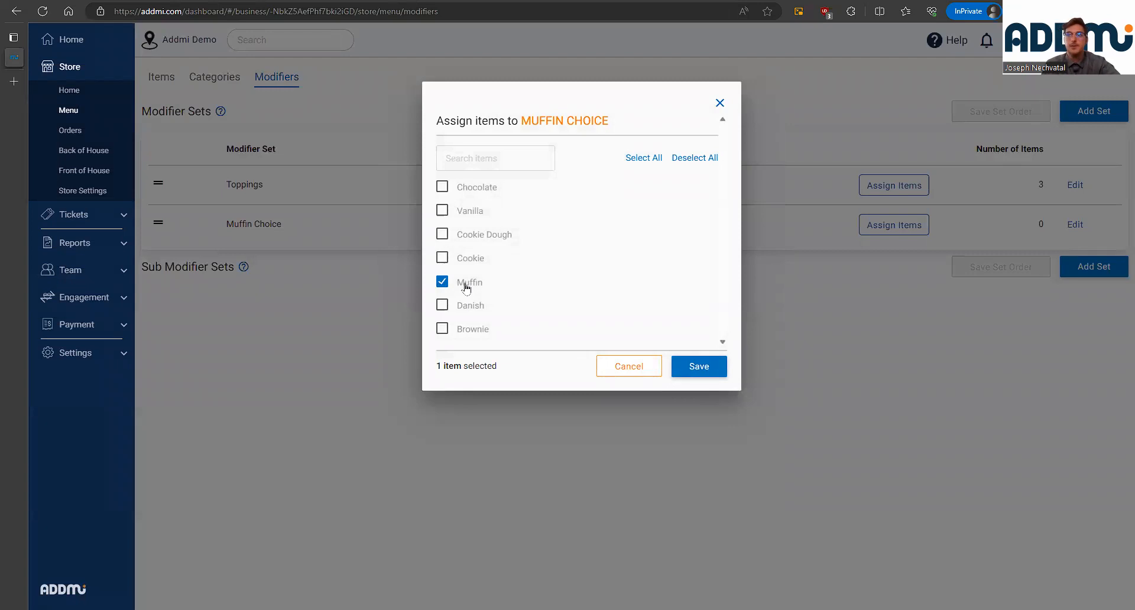
pyautogui.click(712, 368)
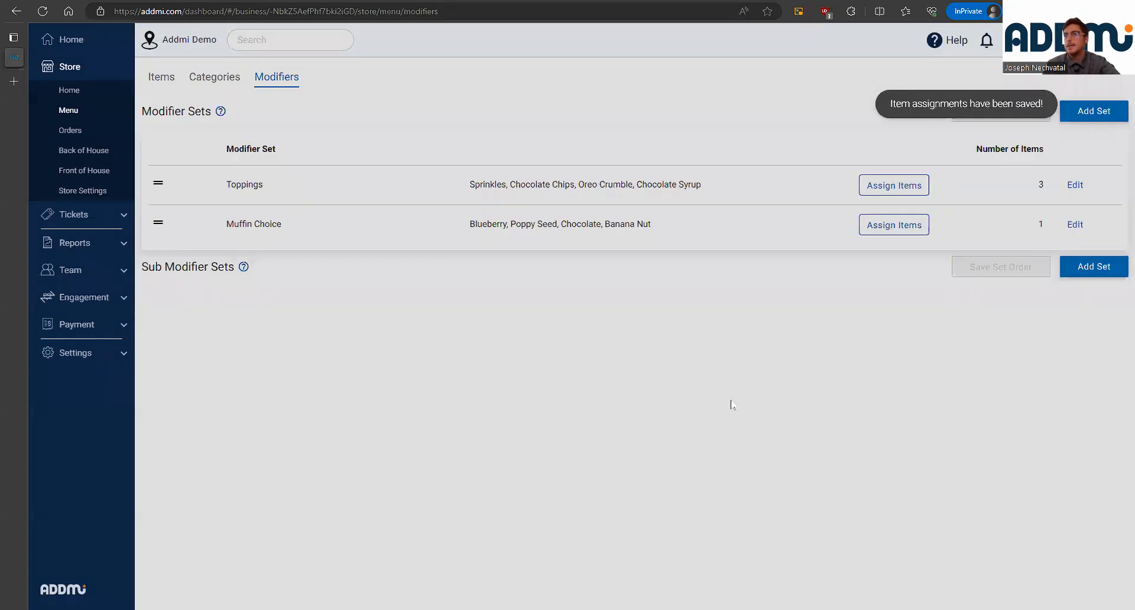
# - Customize the Muffin item's Muffin Choice set to require 1 modifier with no maximum, and save the item
pyautogui.click(168, 83)
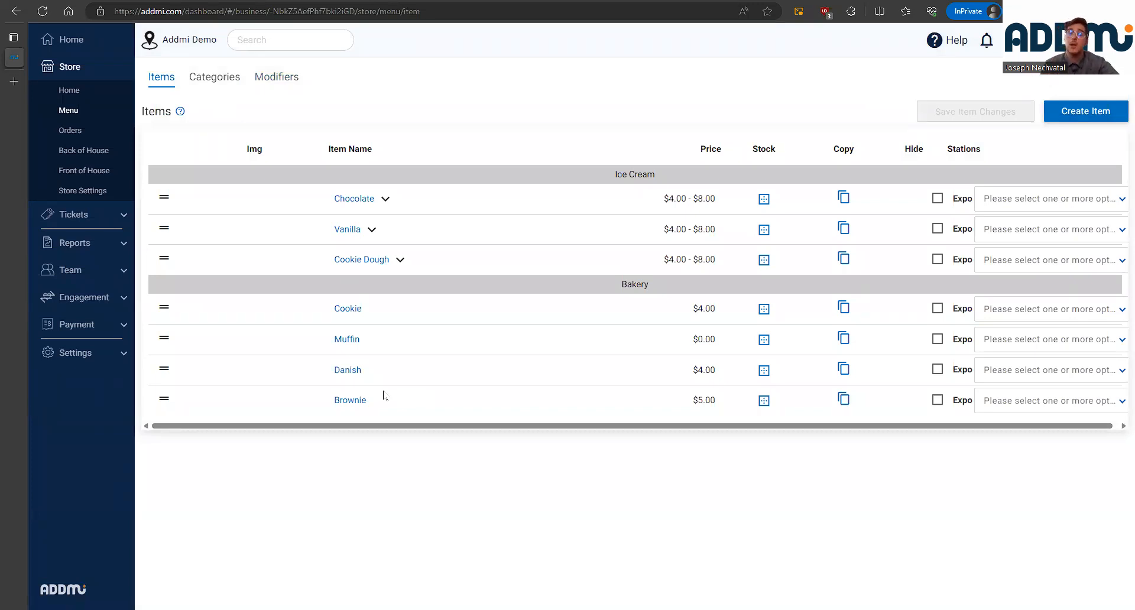
pyautogui.click(354, 340)
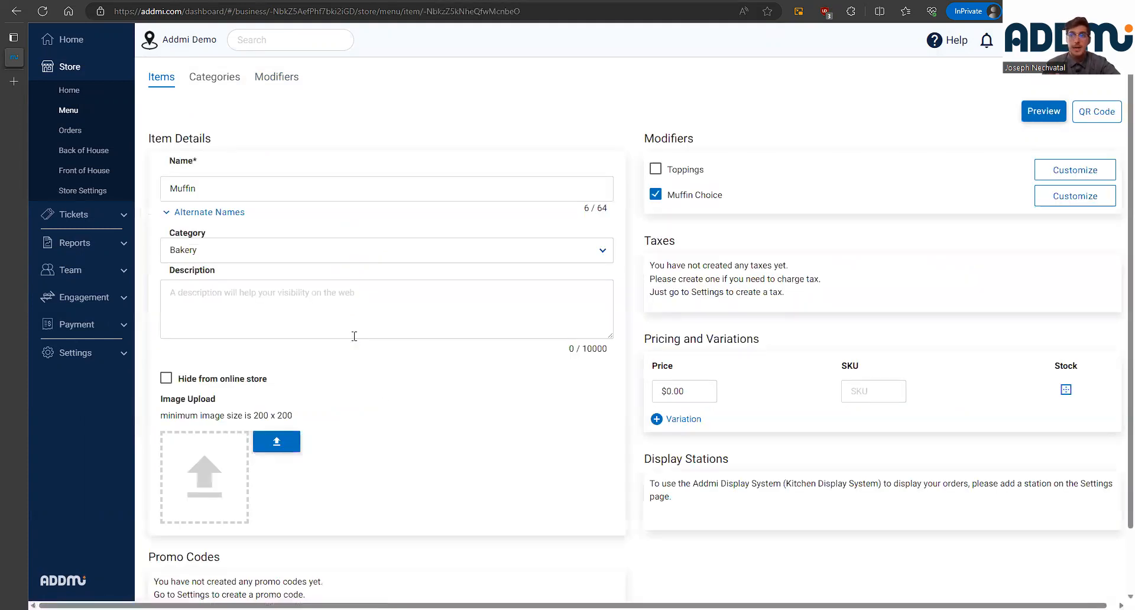
pyautogui.click(1067, 198)
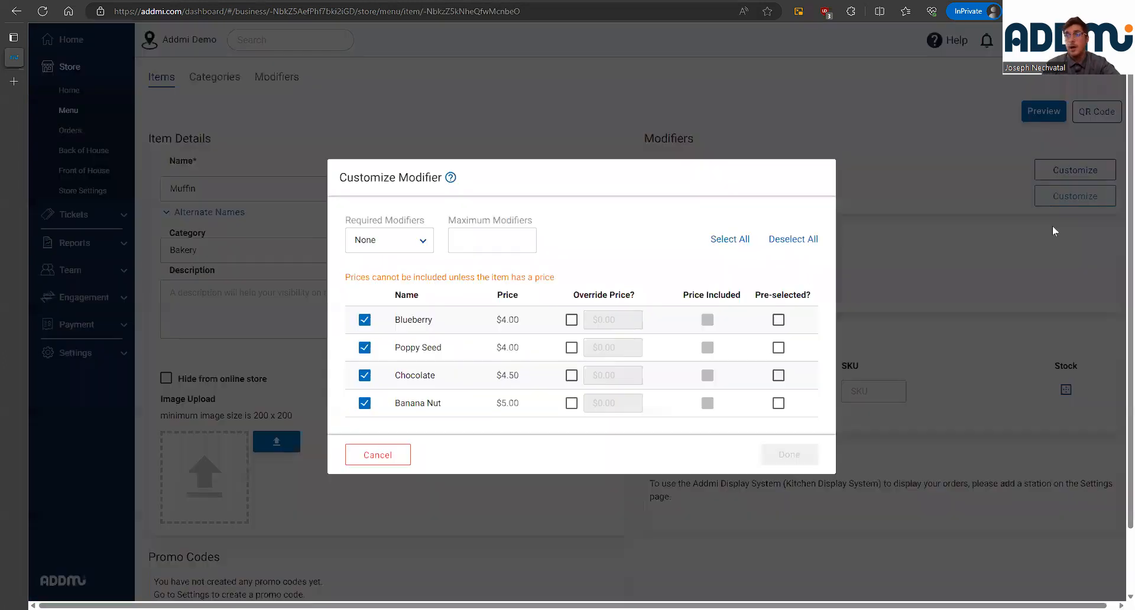
pyautogui.click(419, 243)
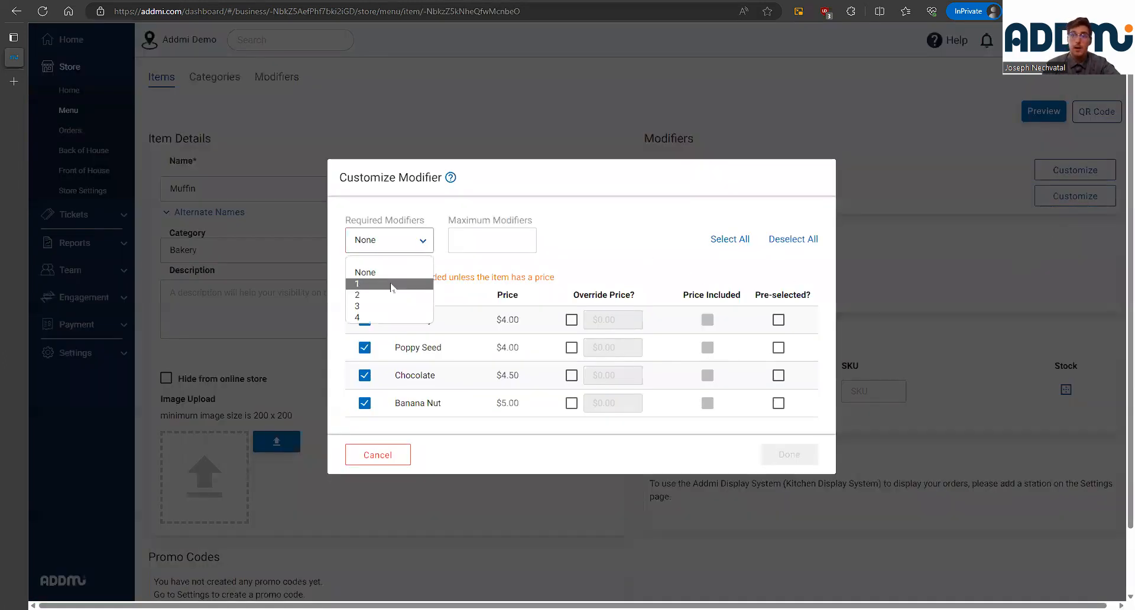
pyautogui.click(392, 286)
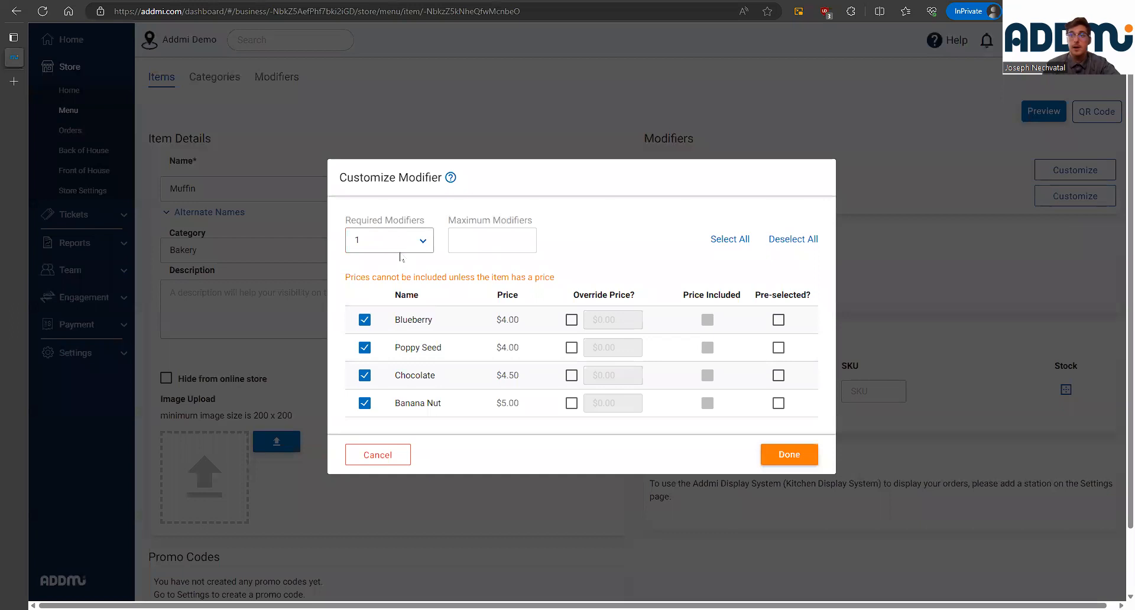
pyautogui.click(505, 241)
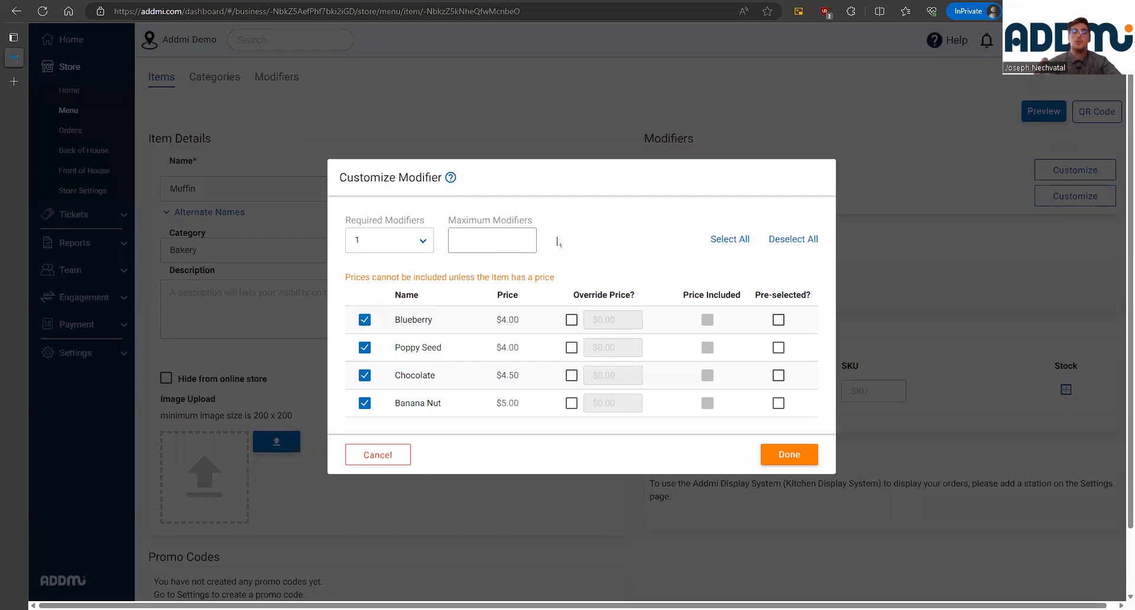
pyautogui.click(806, 456)
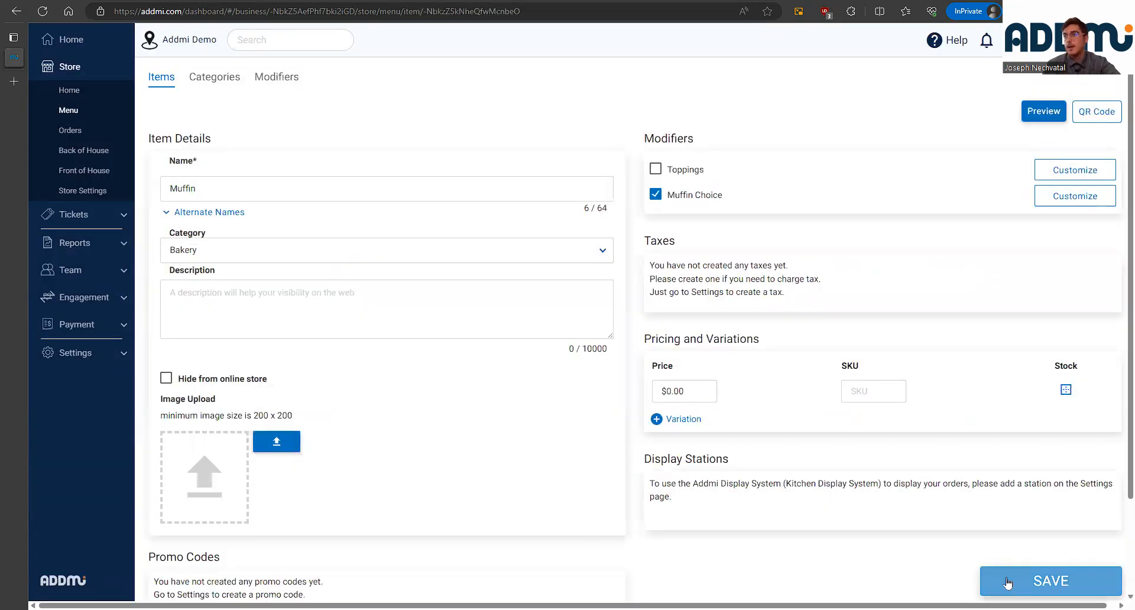
pyautogui.click(1008, 583)
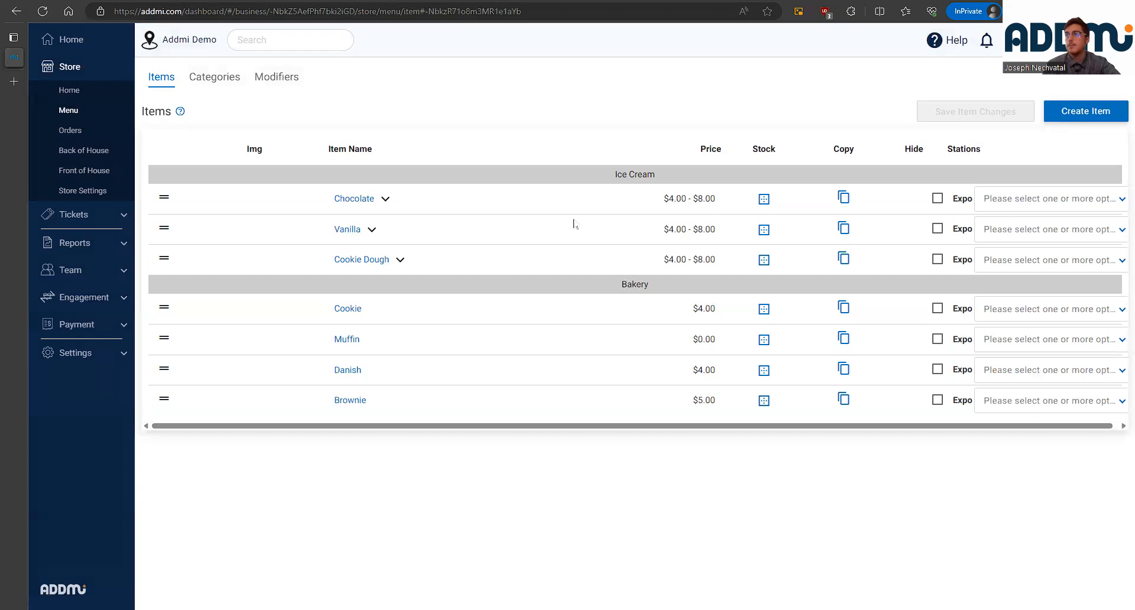
# - Open the public online store, review its menu and quick-add one Cookie to the order
pyautogui.click(1001, 61)
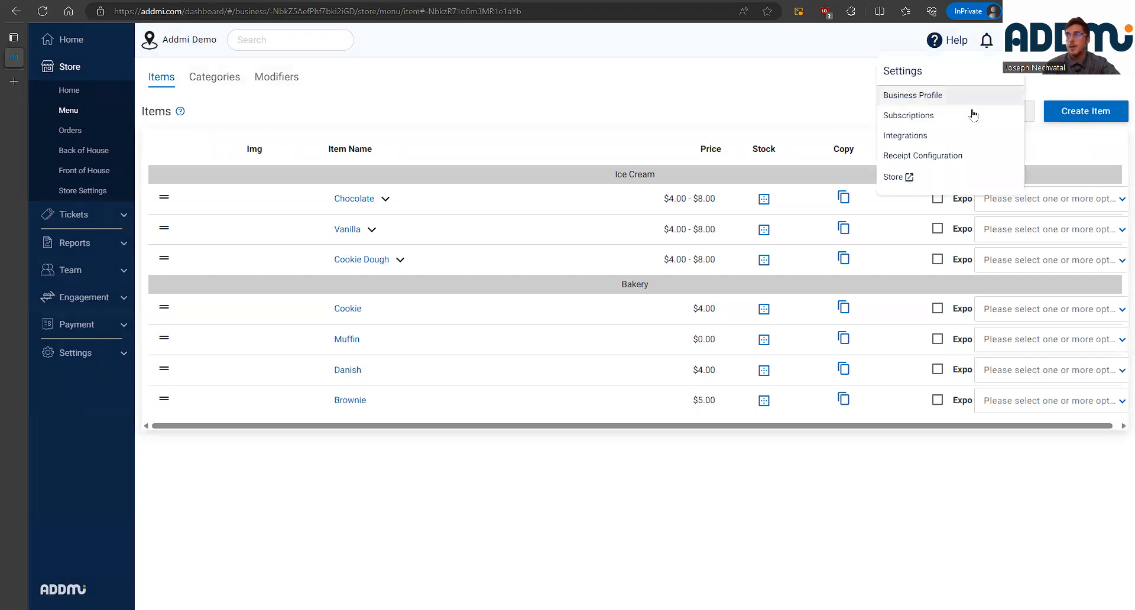
pyautogui.click(941, 178)
pyautogui.scroll(-5, 441, 352)
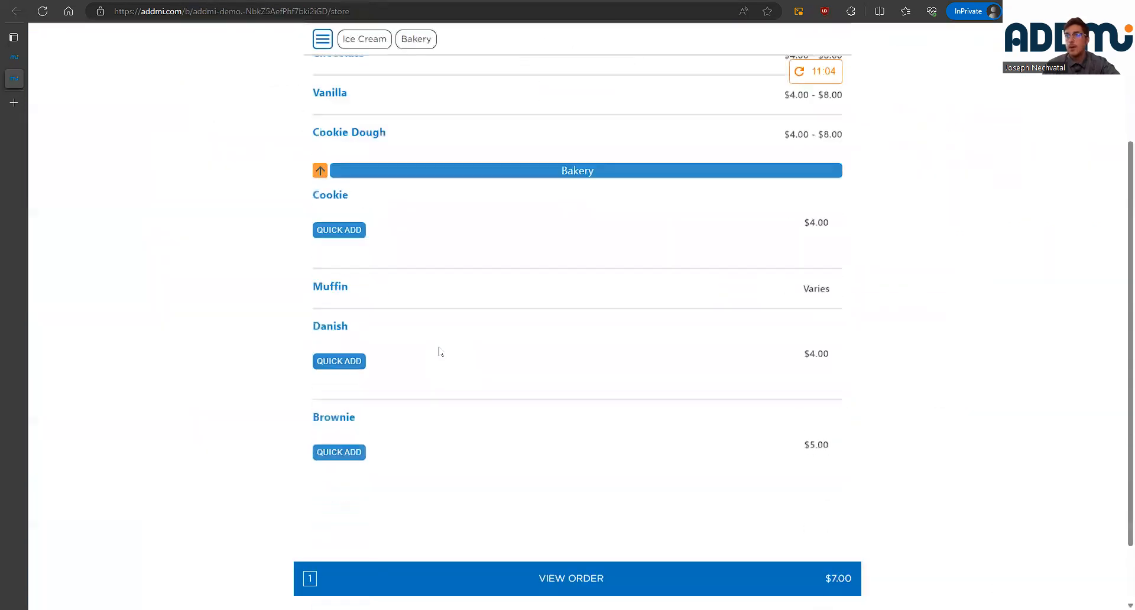
pyautogui.scroll(5, 375, 225)
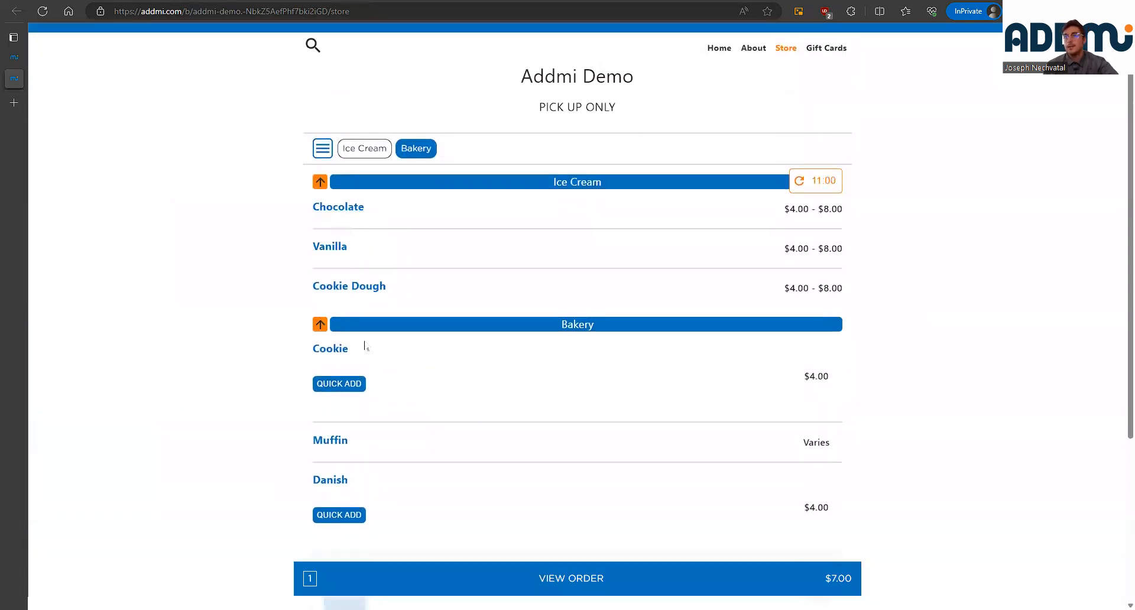
pyautogui.scroll(-2, 341, 356)
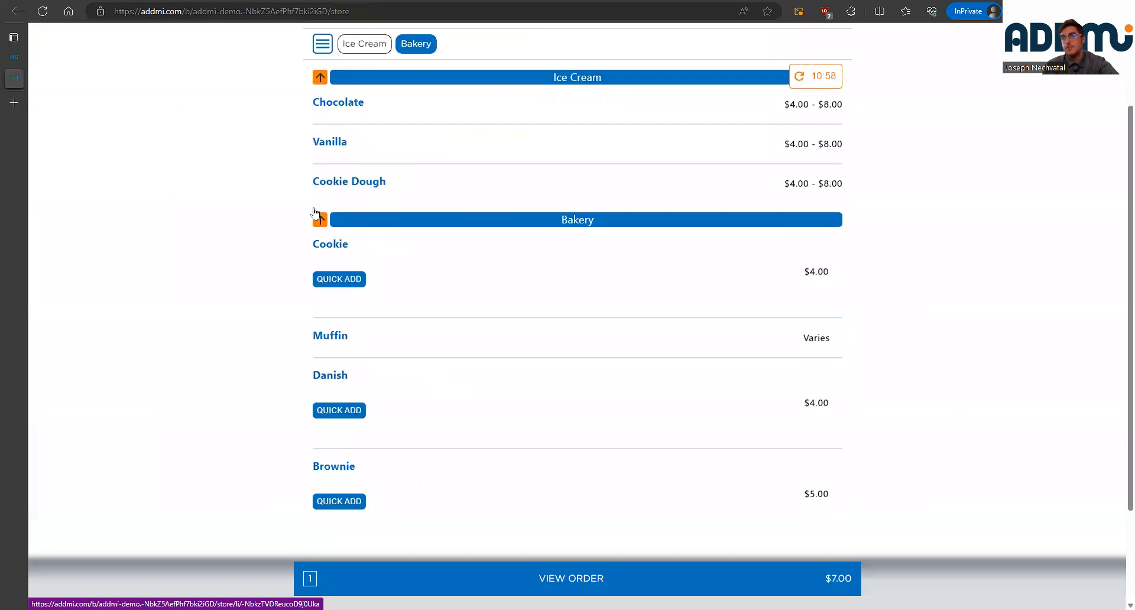
pyautogui.scroll(-2, 356, 155)
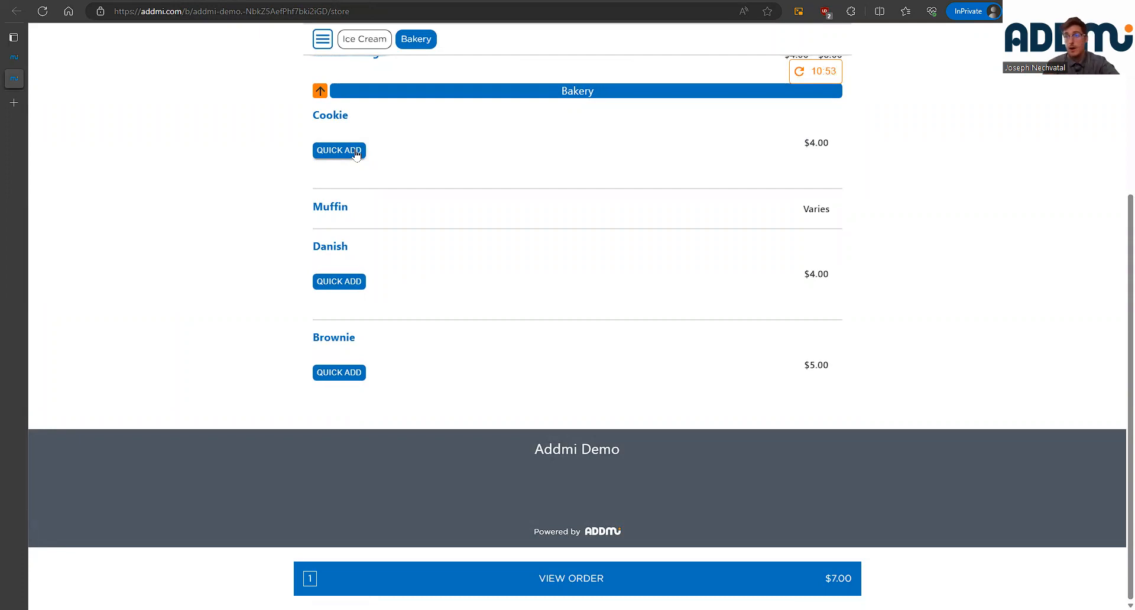
pyautogui.click(356, 153)
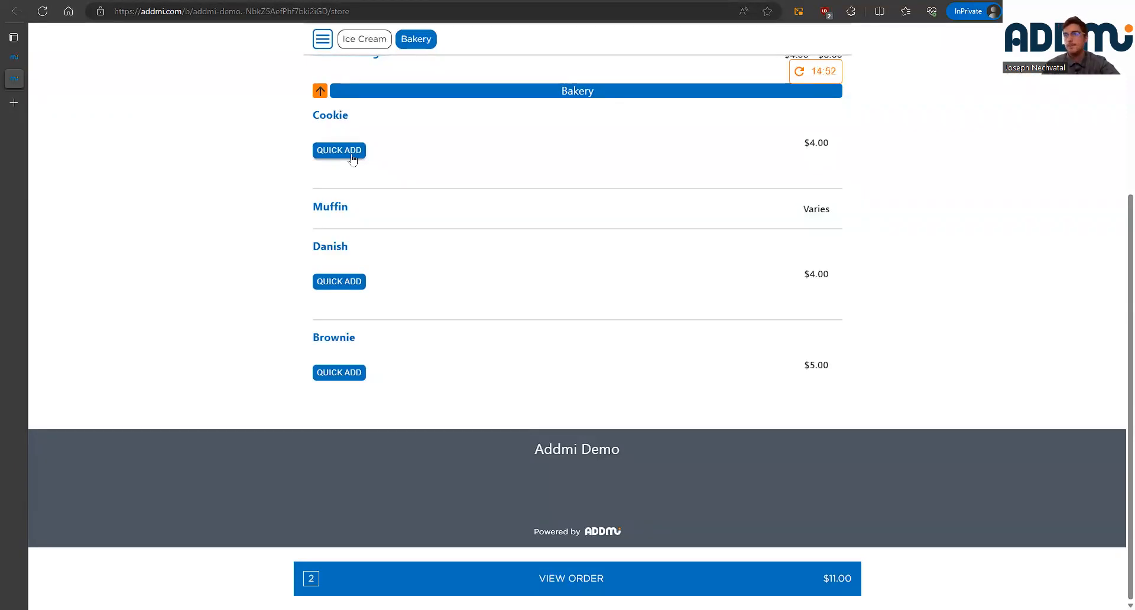
# - Add one Muffin with 1 Blueberry, 2 Poppy Seed and 2 Banana Nut to the cart, and return to the business dashboard
pyautogui.click(349, 209)
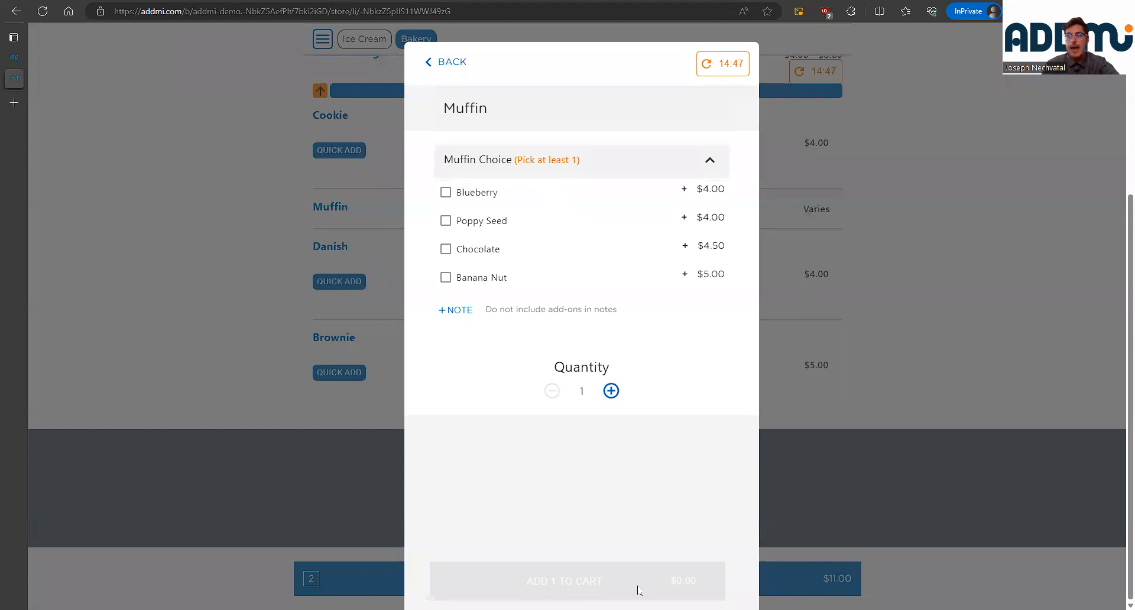
pyautogui.click(477, 192)
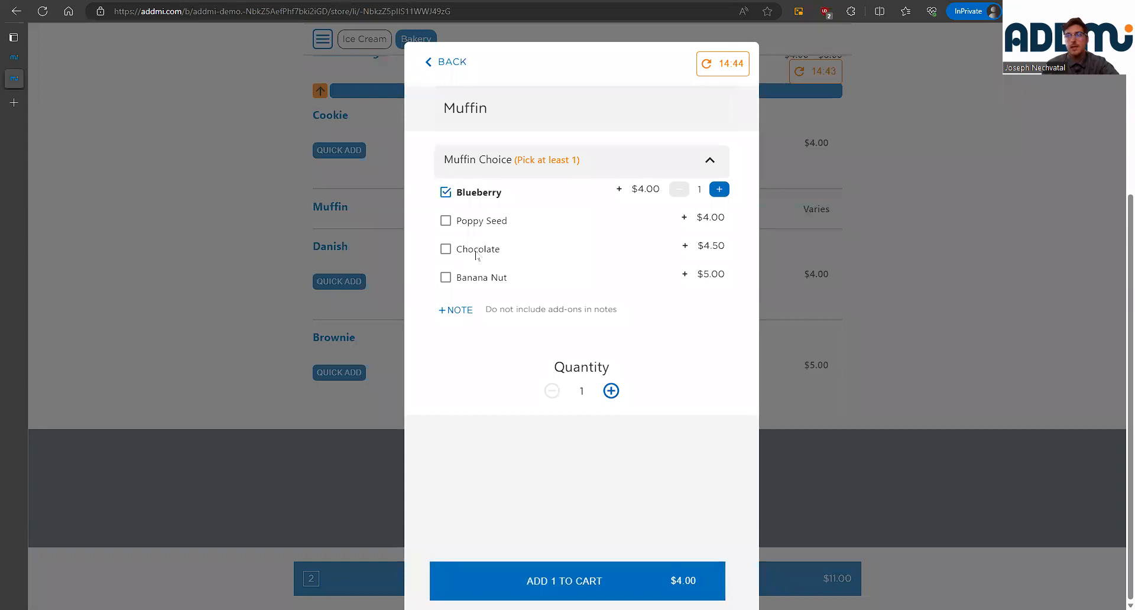
pyautogui.click(459, 224)
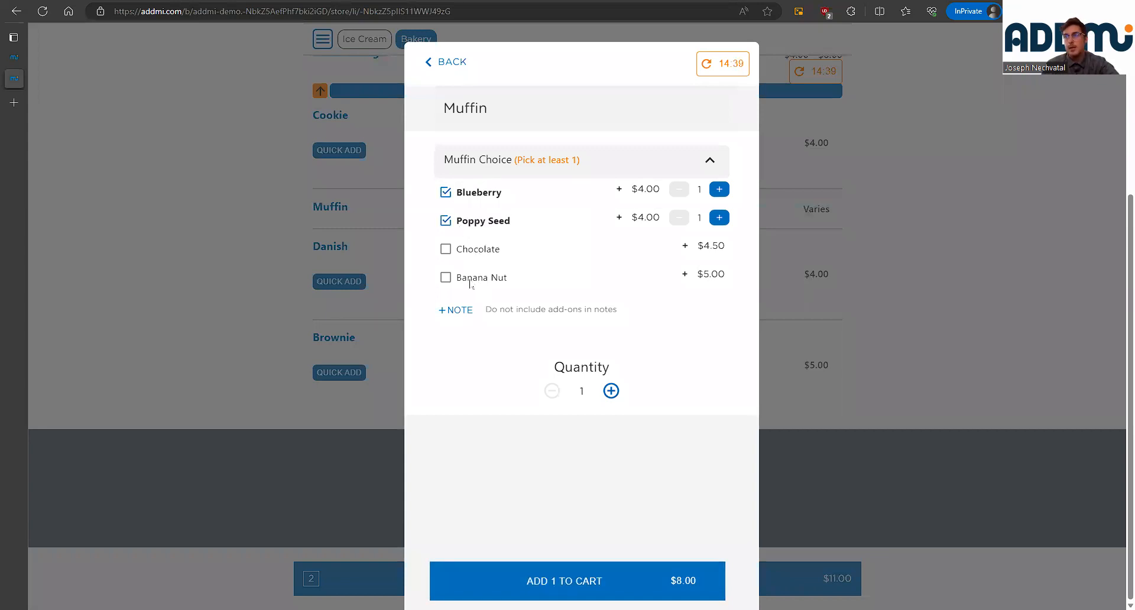
pyautogui.click(473, 282)
pyautogui.click(718, 276)
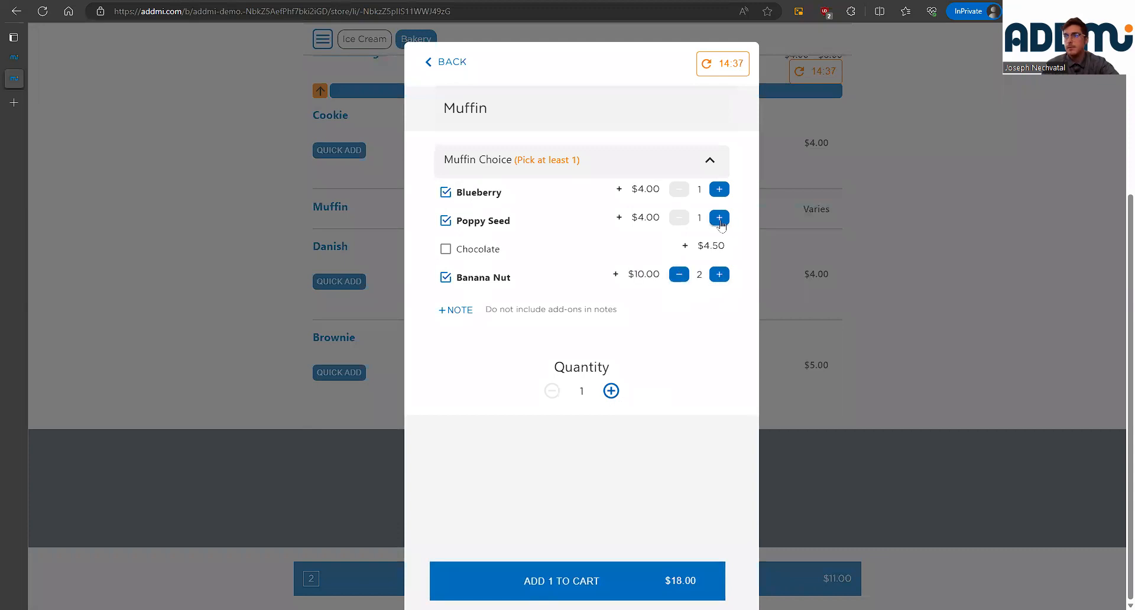
pyautogui.click(720, 219)
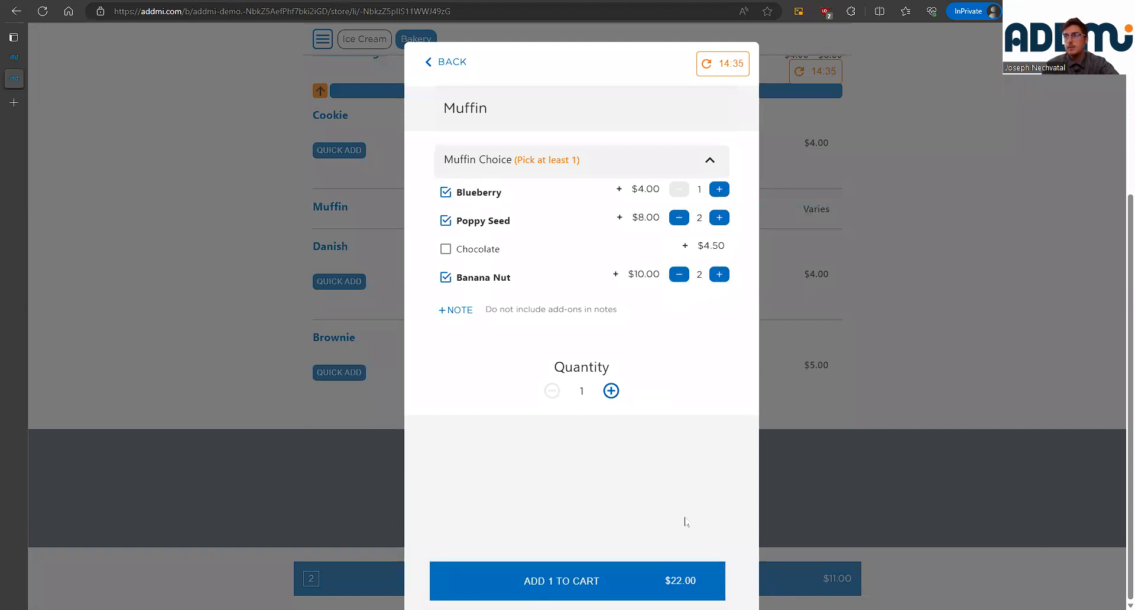
pyautogui.click(620, 589)
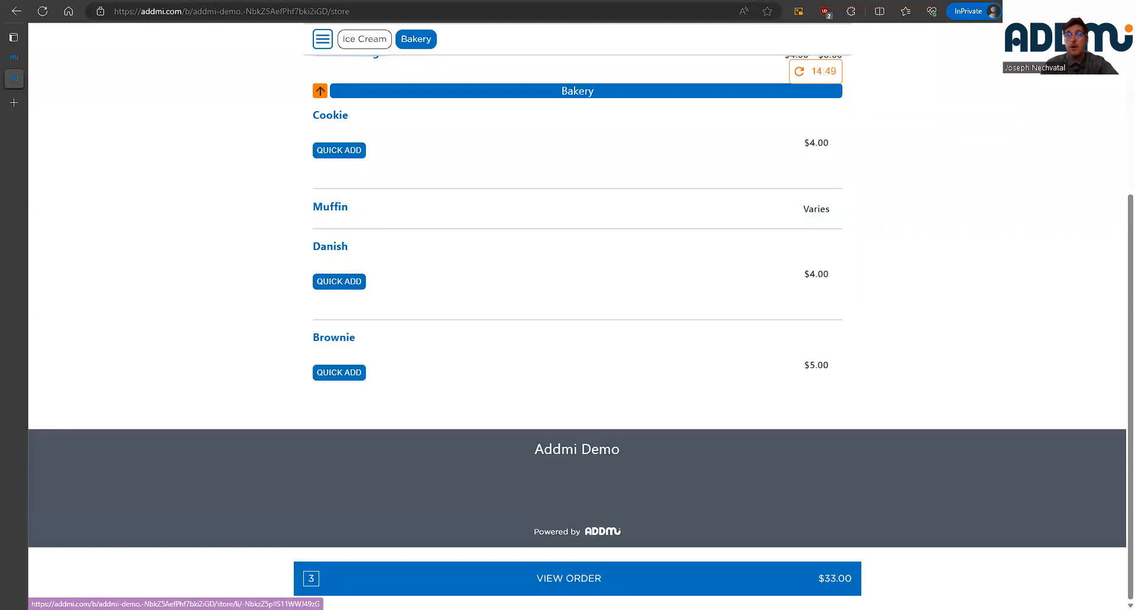
pyautogui.click(13, 56)
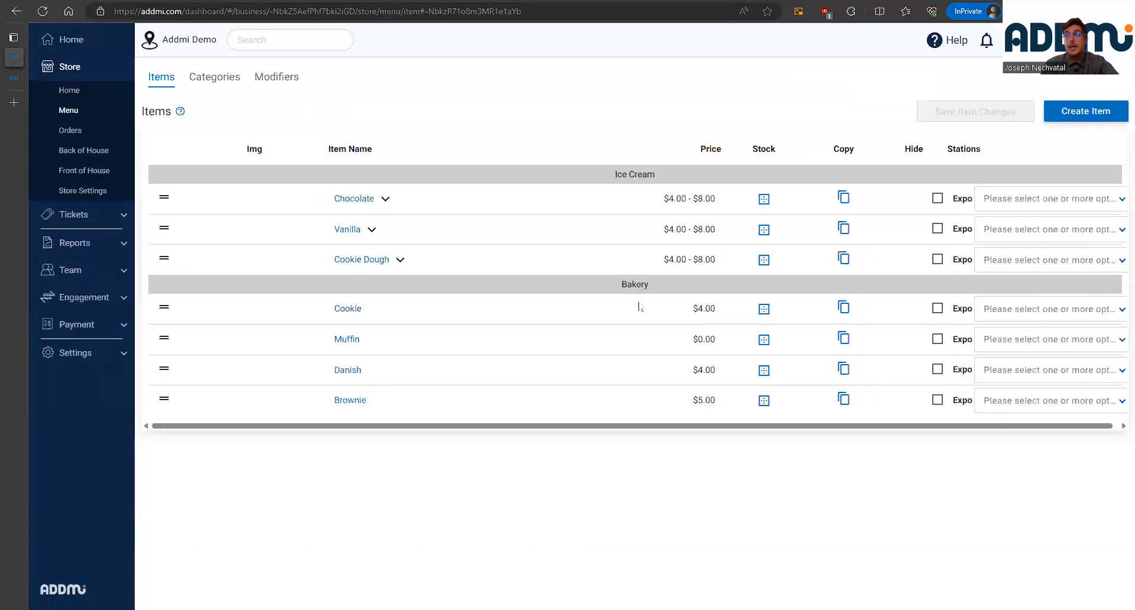